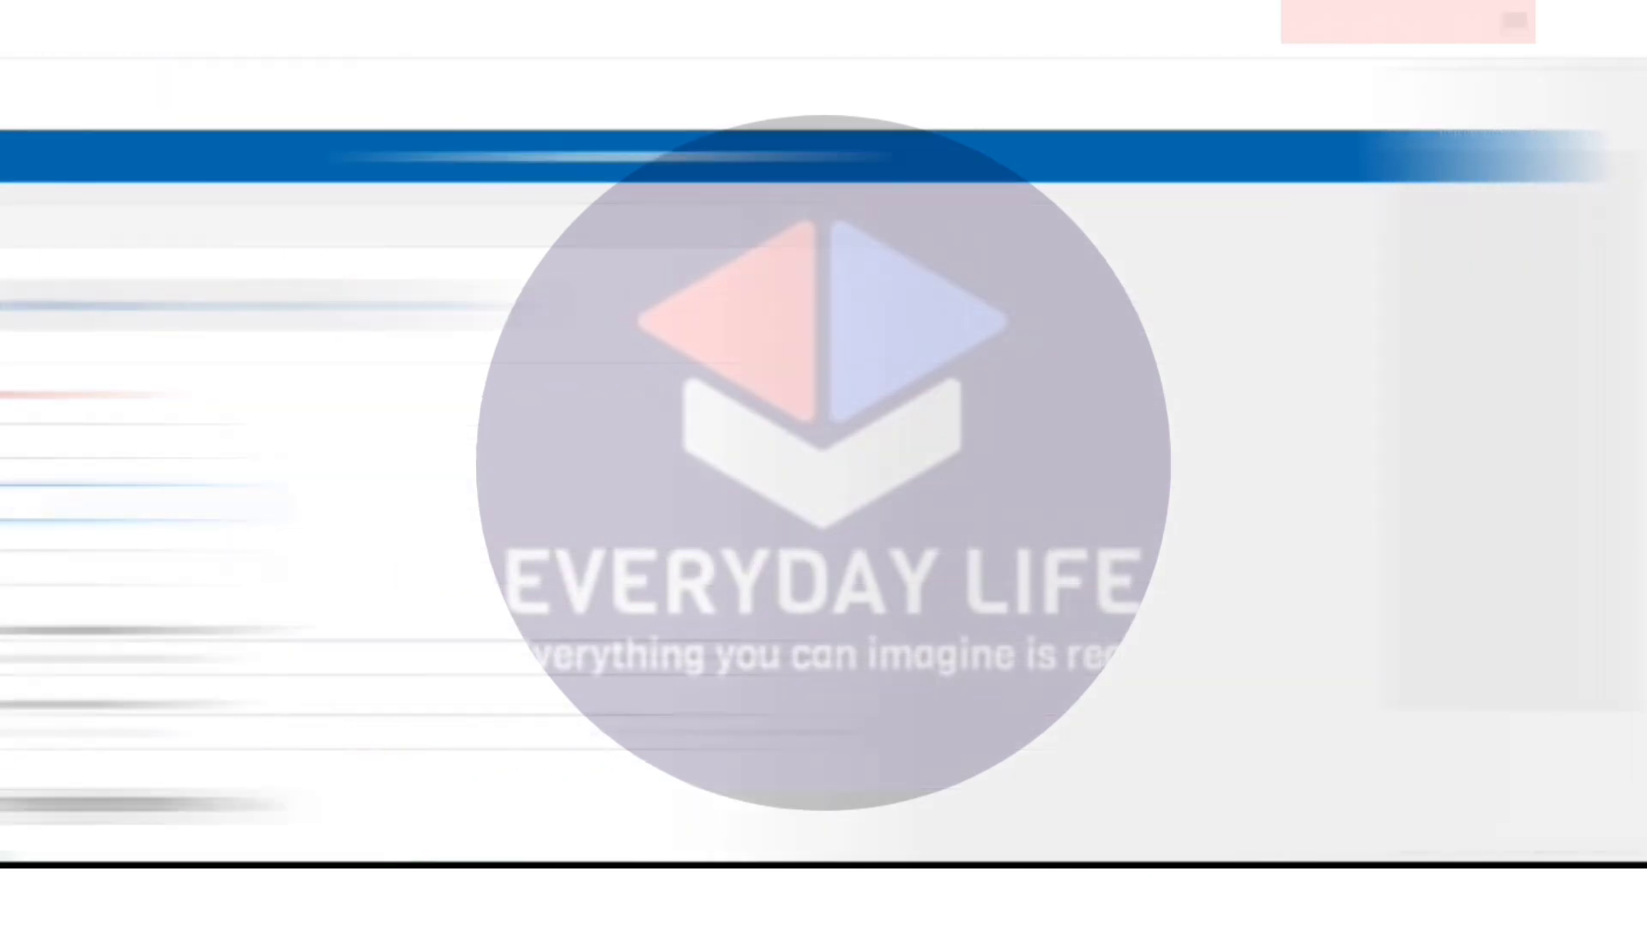
Complete the student's mobile number and enter the HS/Class XII registration number.
text(4082395)
click(755, 568)
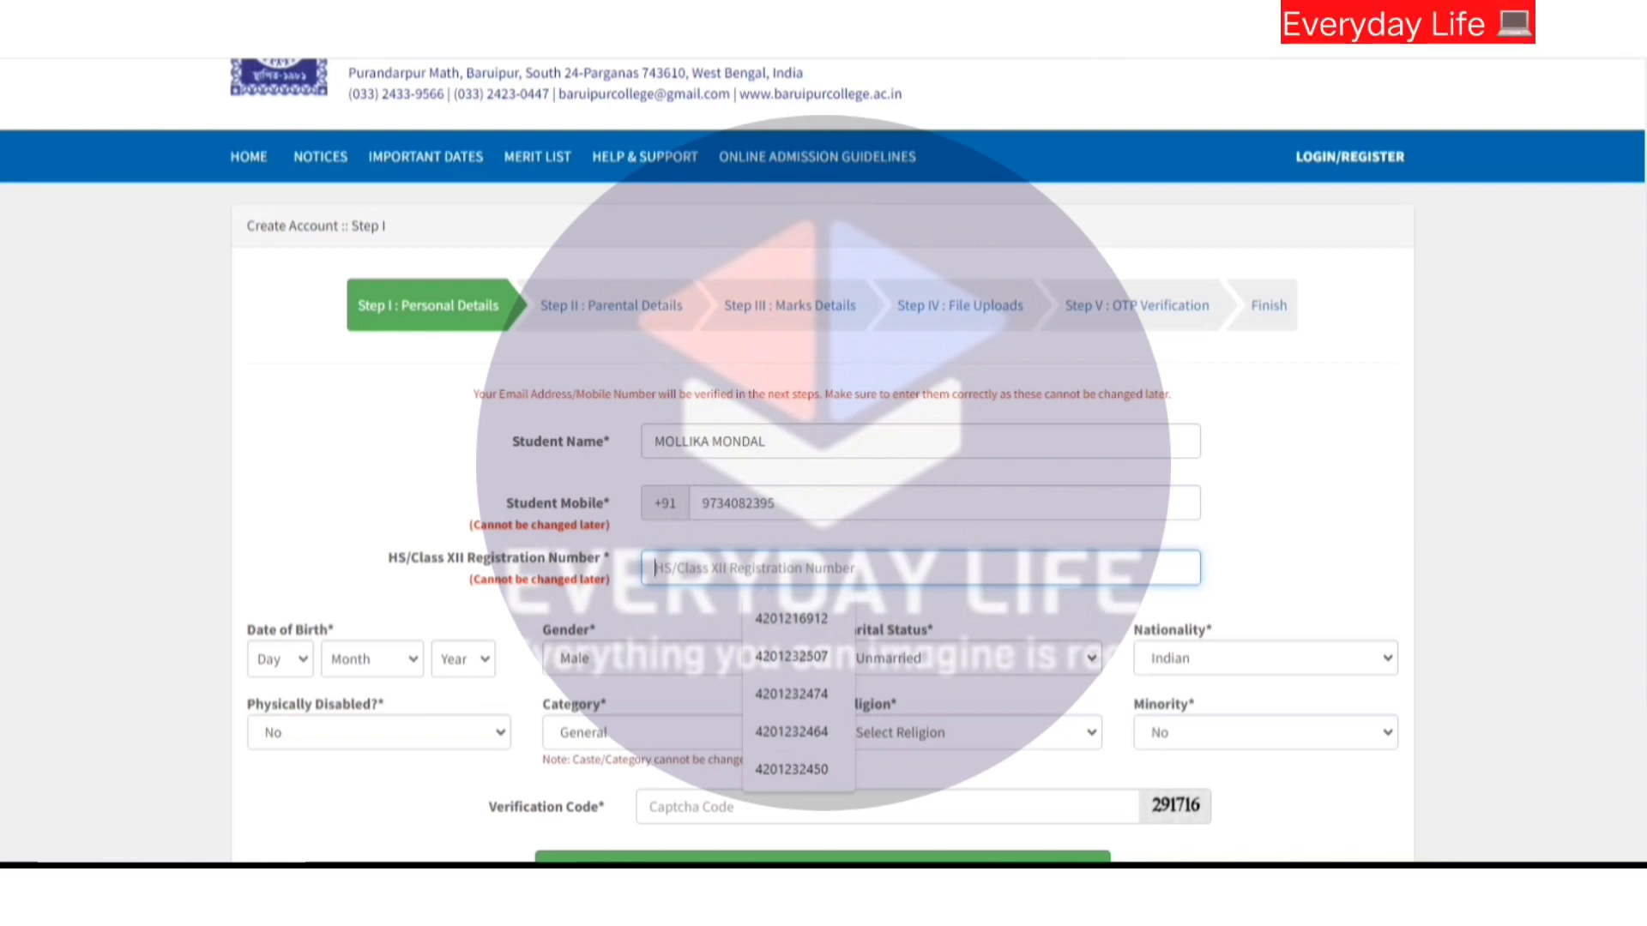
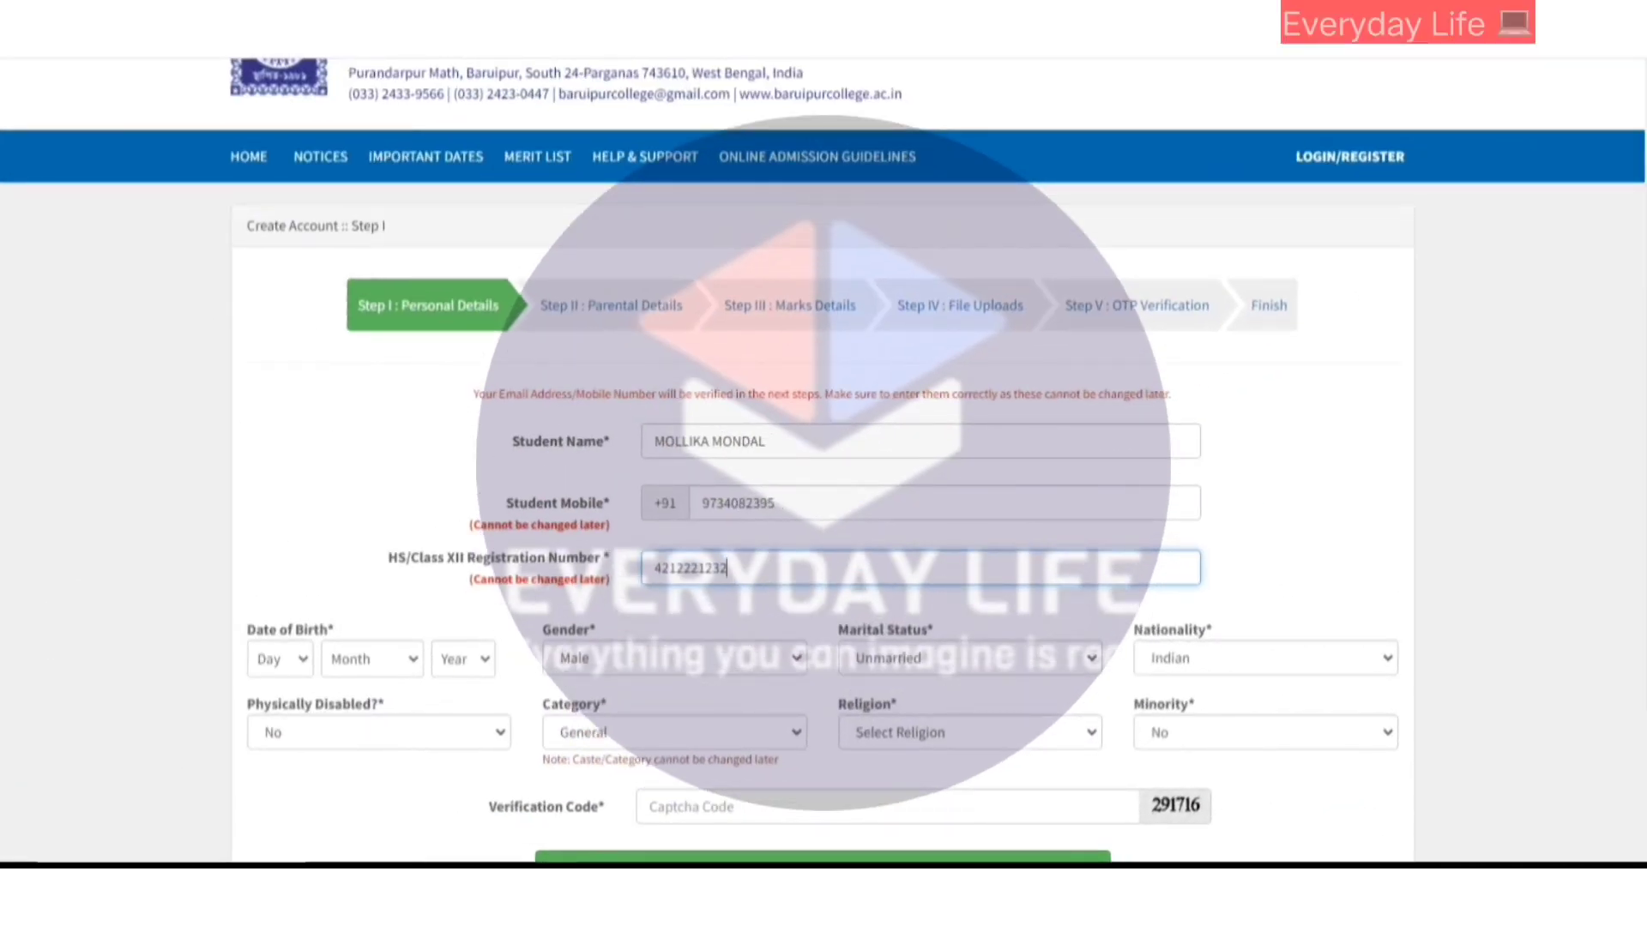
click(279, 659)
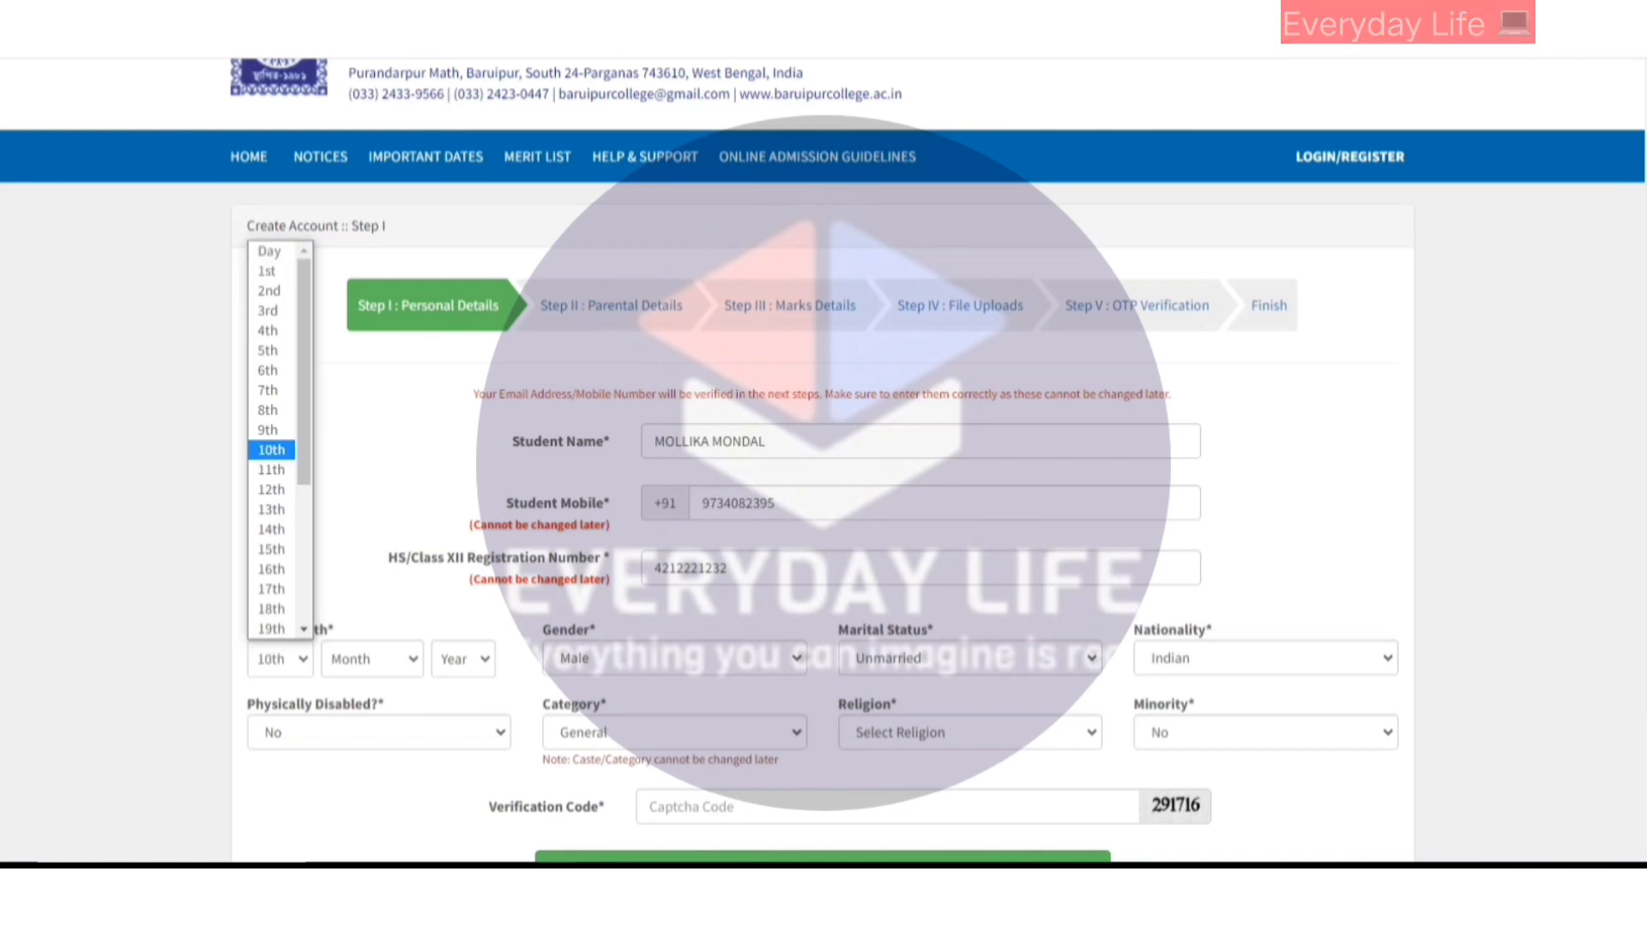
click(272, 450)
click(372, 659)
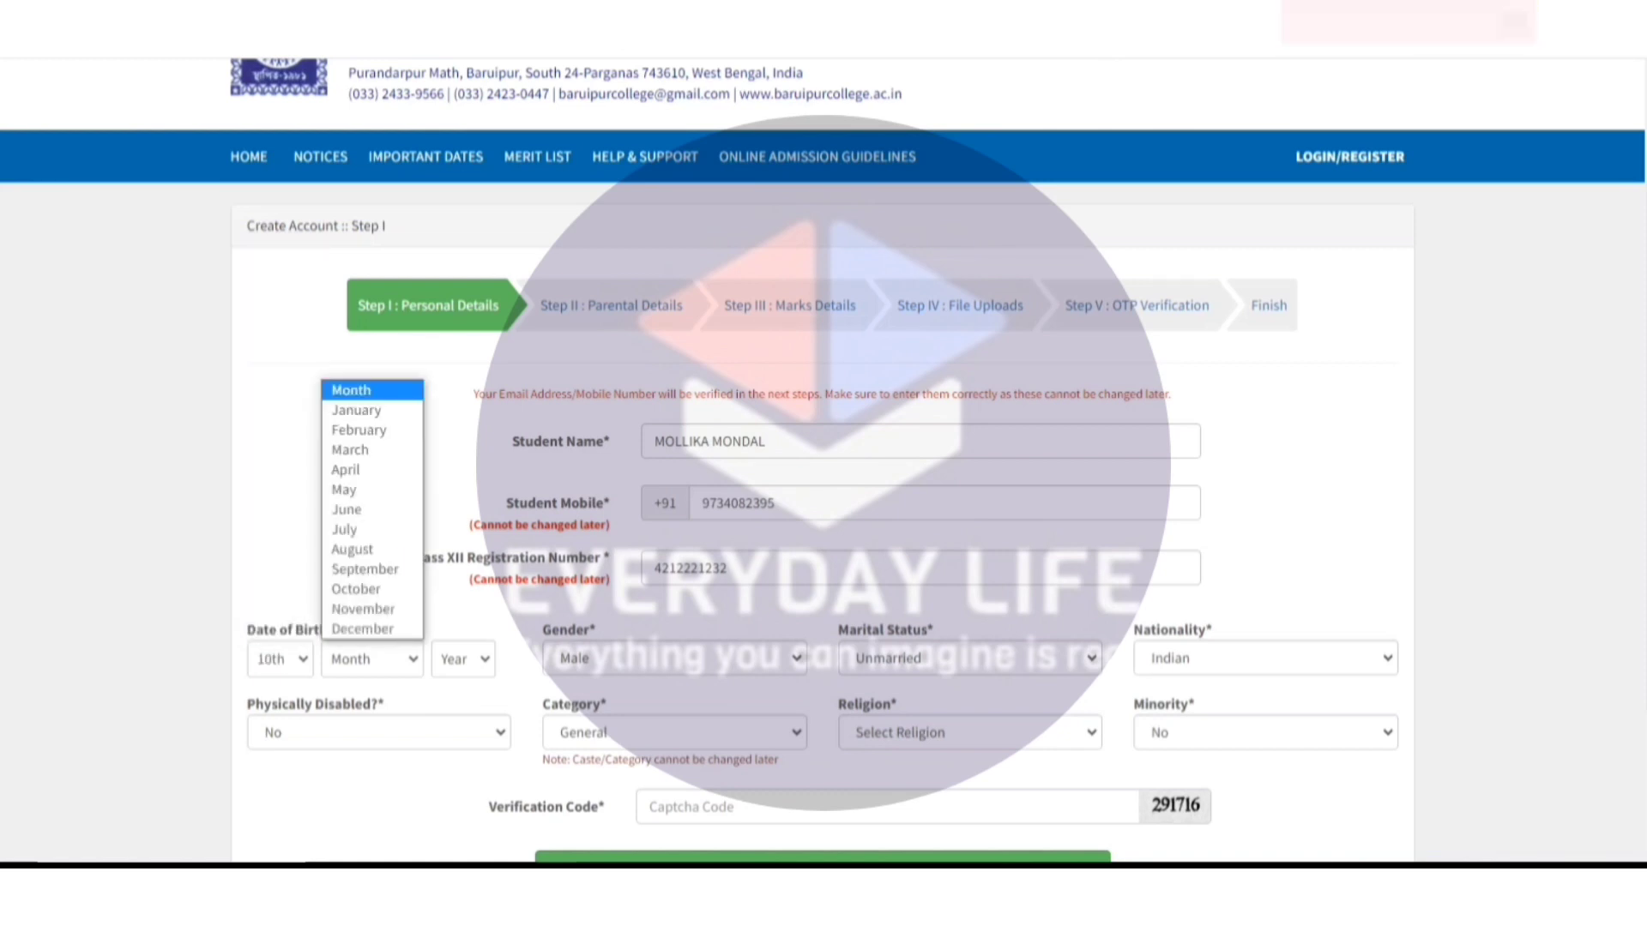
click(351, 469)
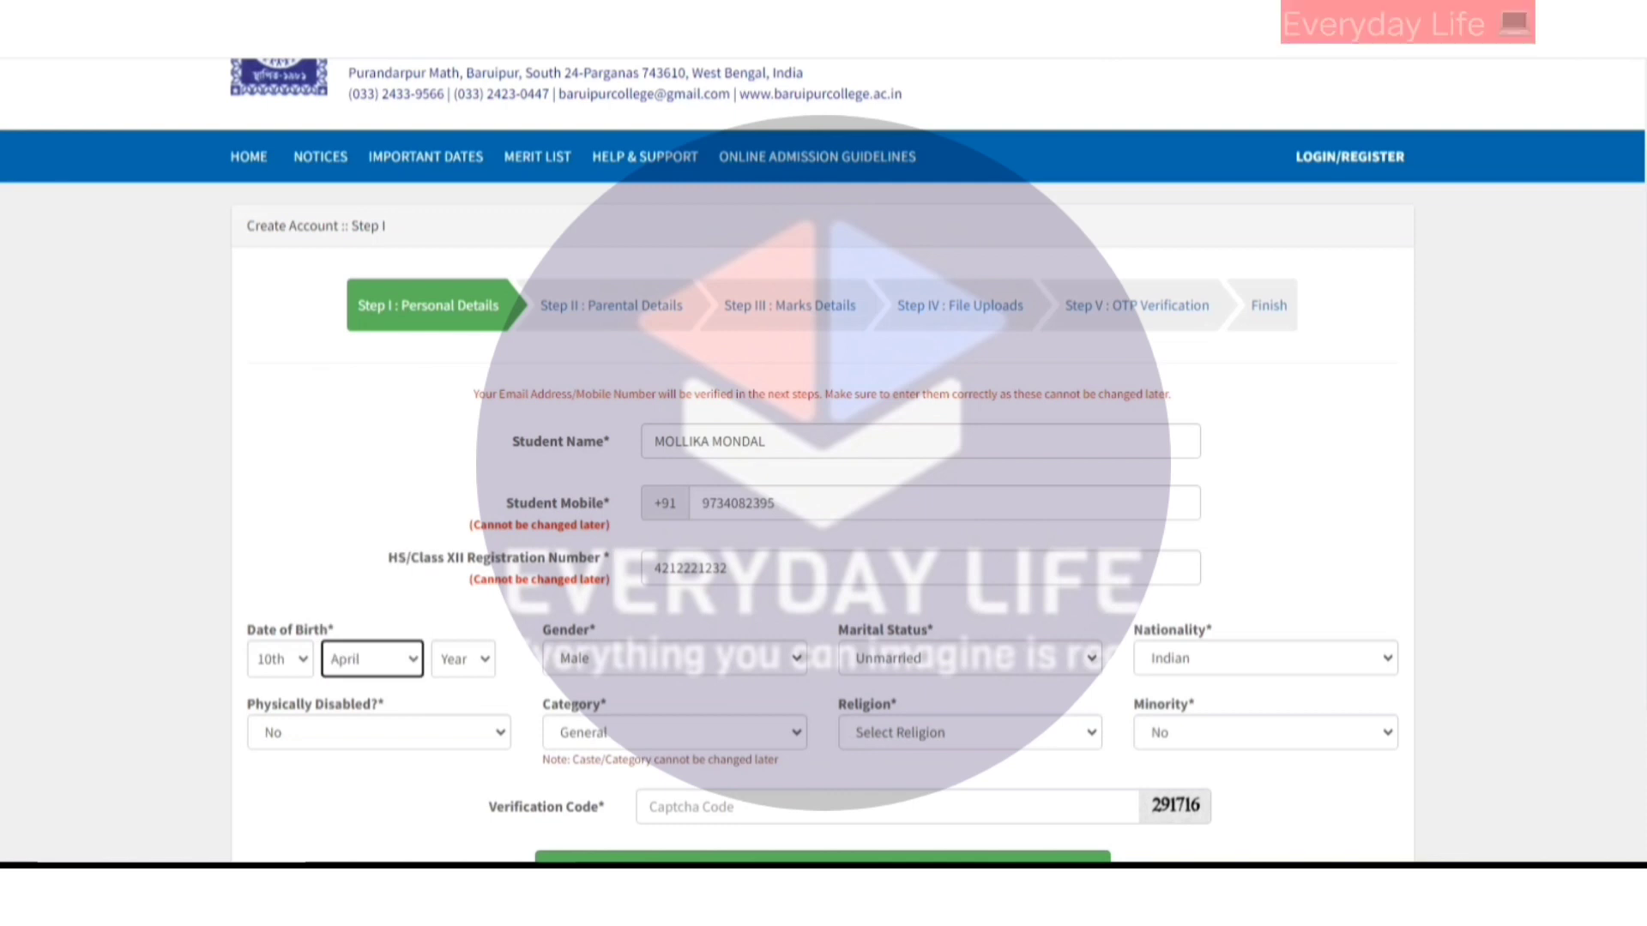
click(463, 659)
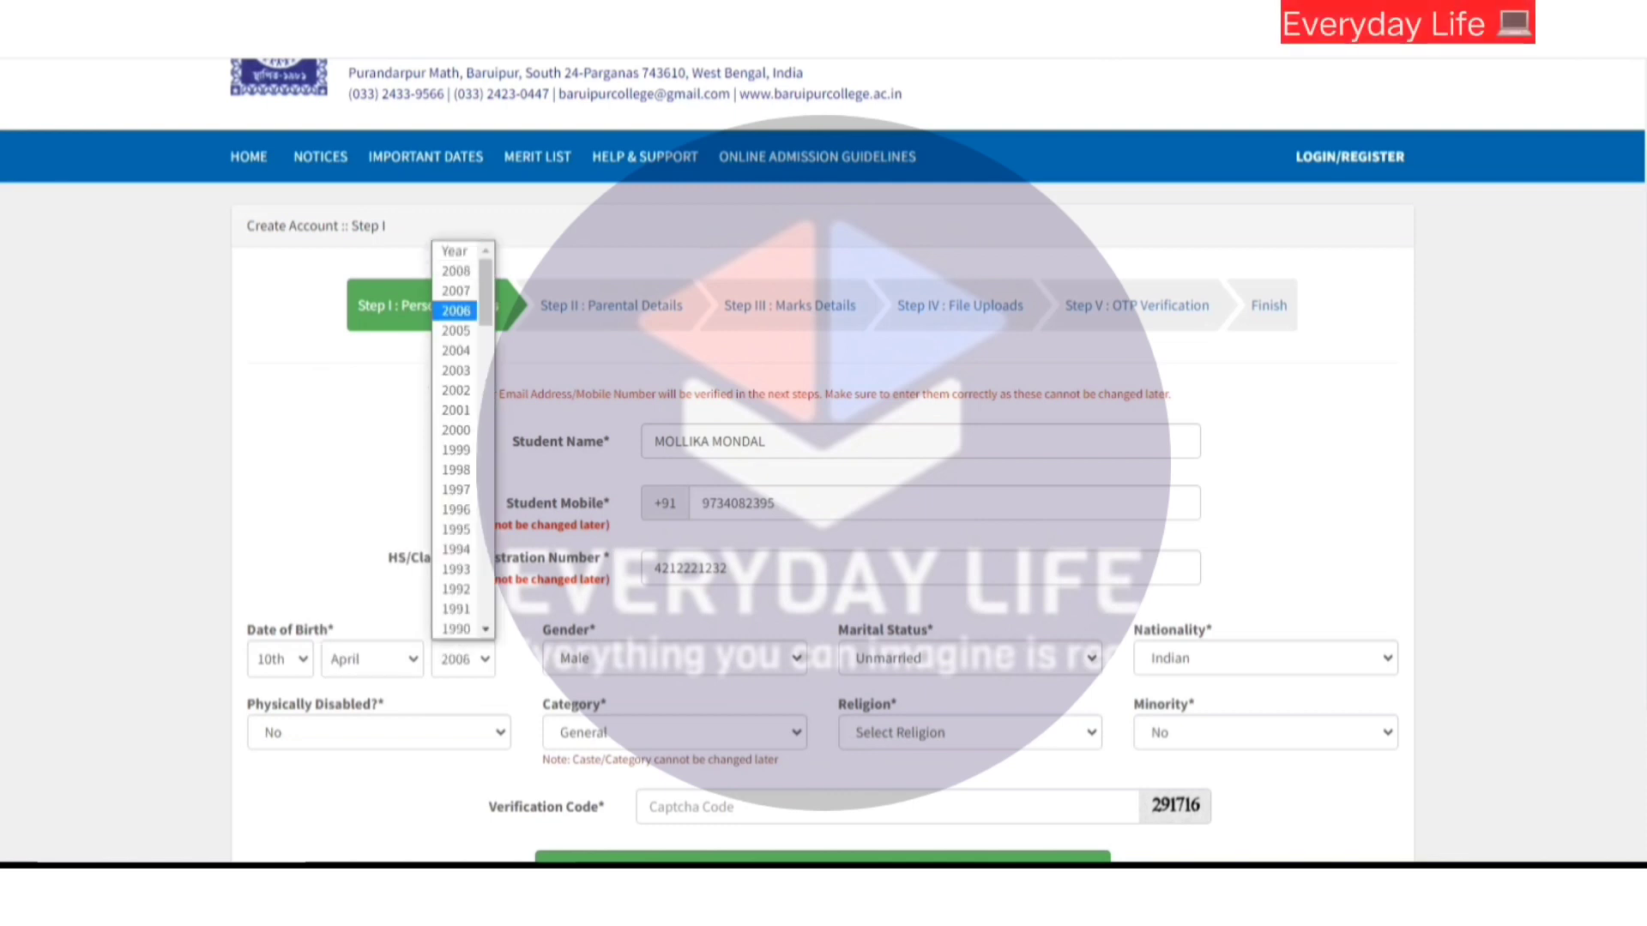
click(456, 310)
Set gender to Female, category to Scheduled Castes (SC) and religion to Hinduism.
click(673, 658)
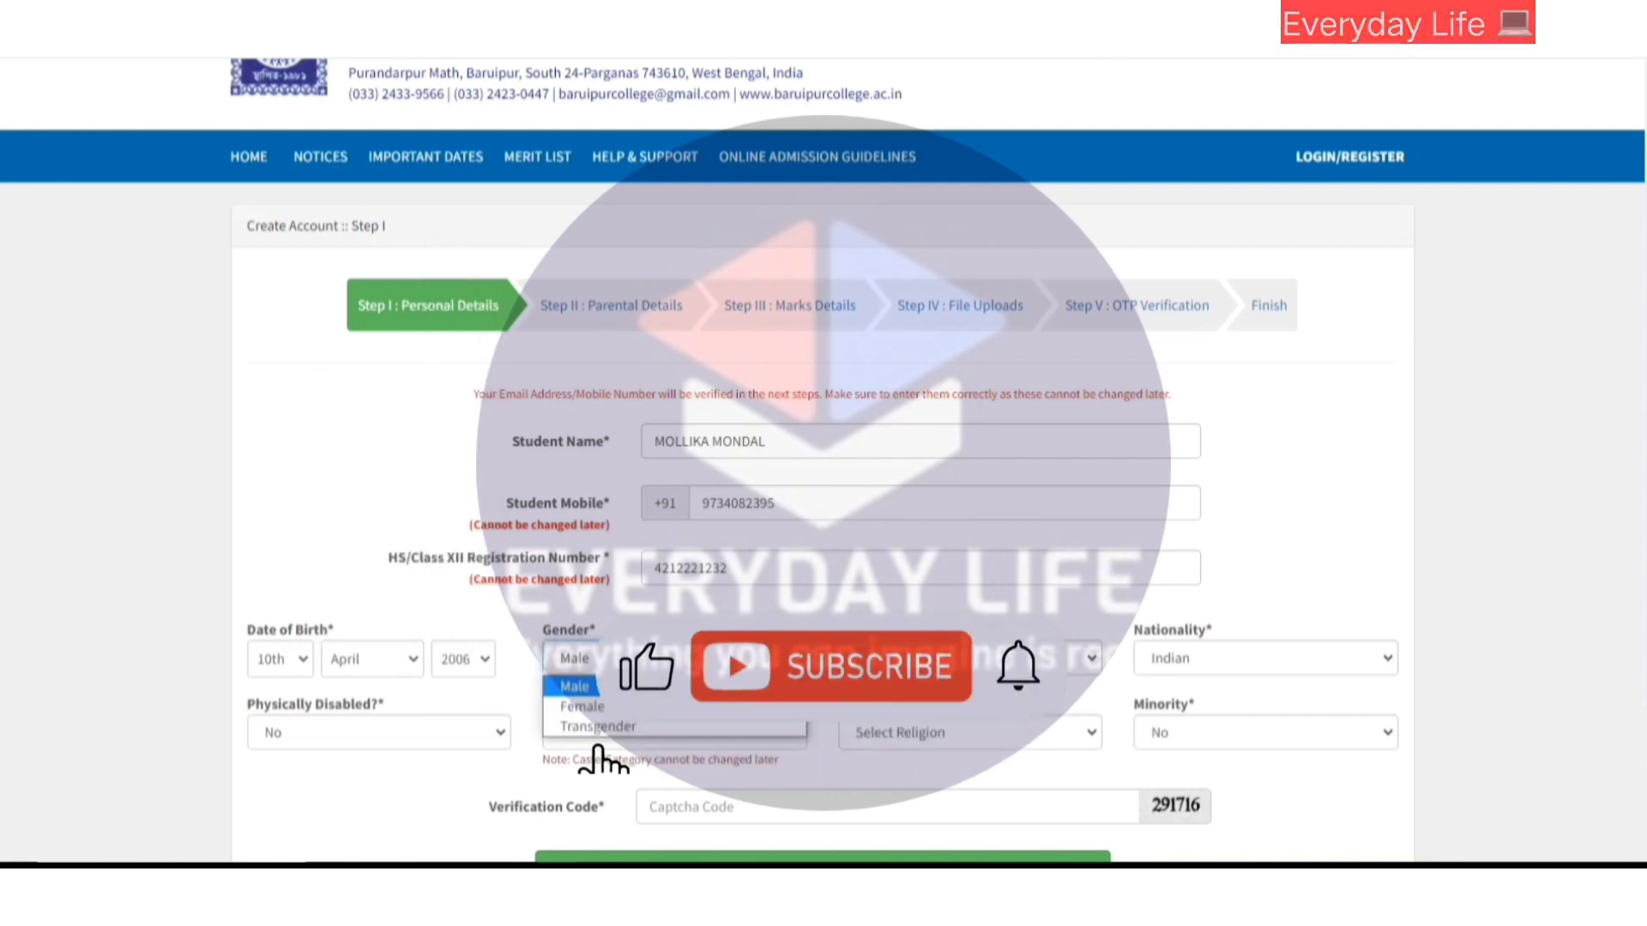
click(583, 706)
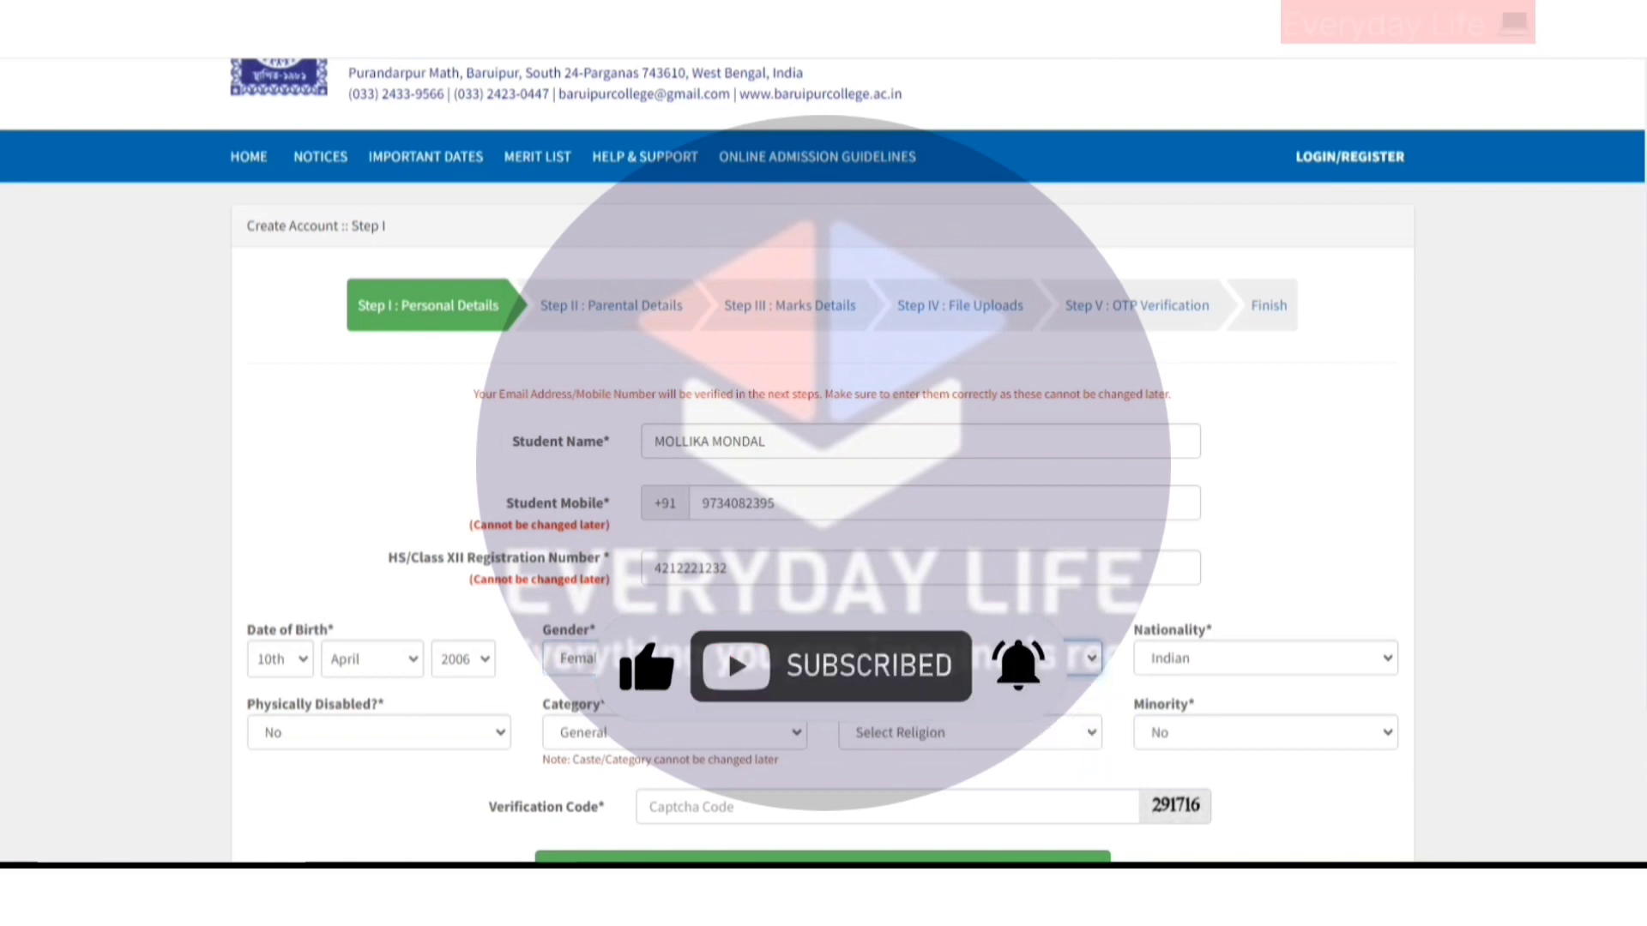
click(673, 732)
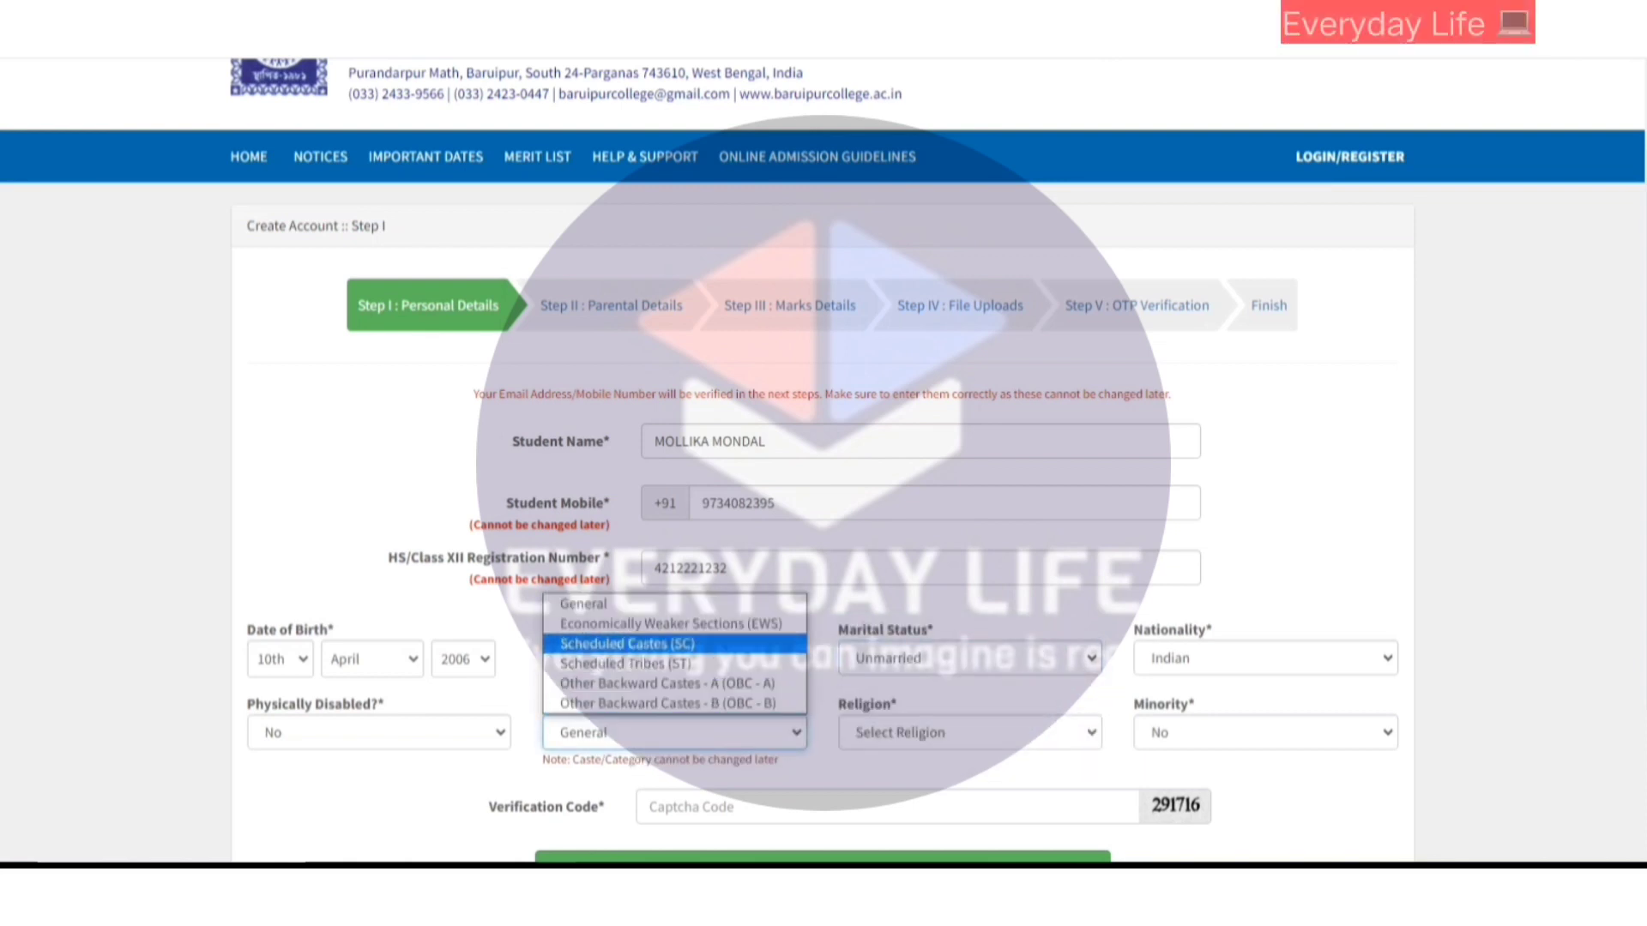
click(627, 643)
click(970, 732)
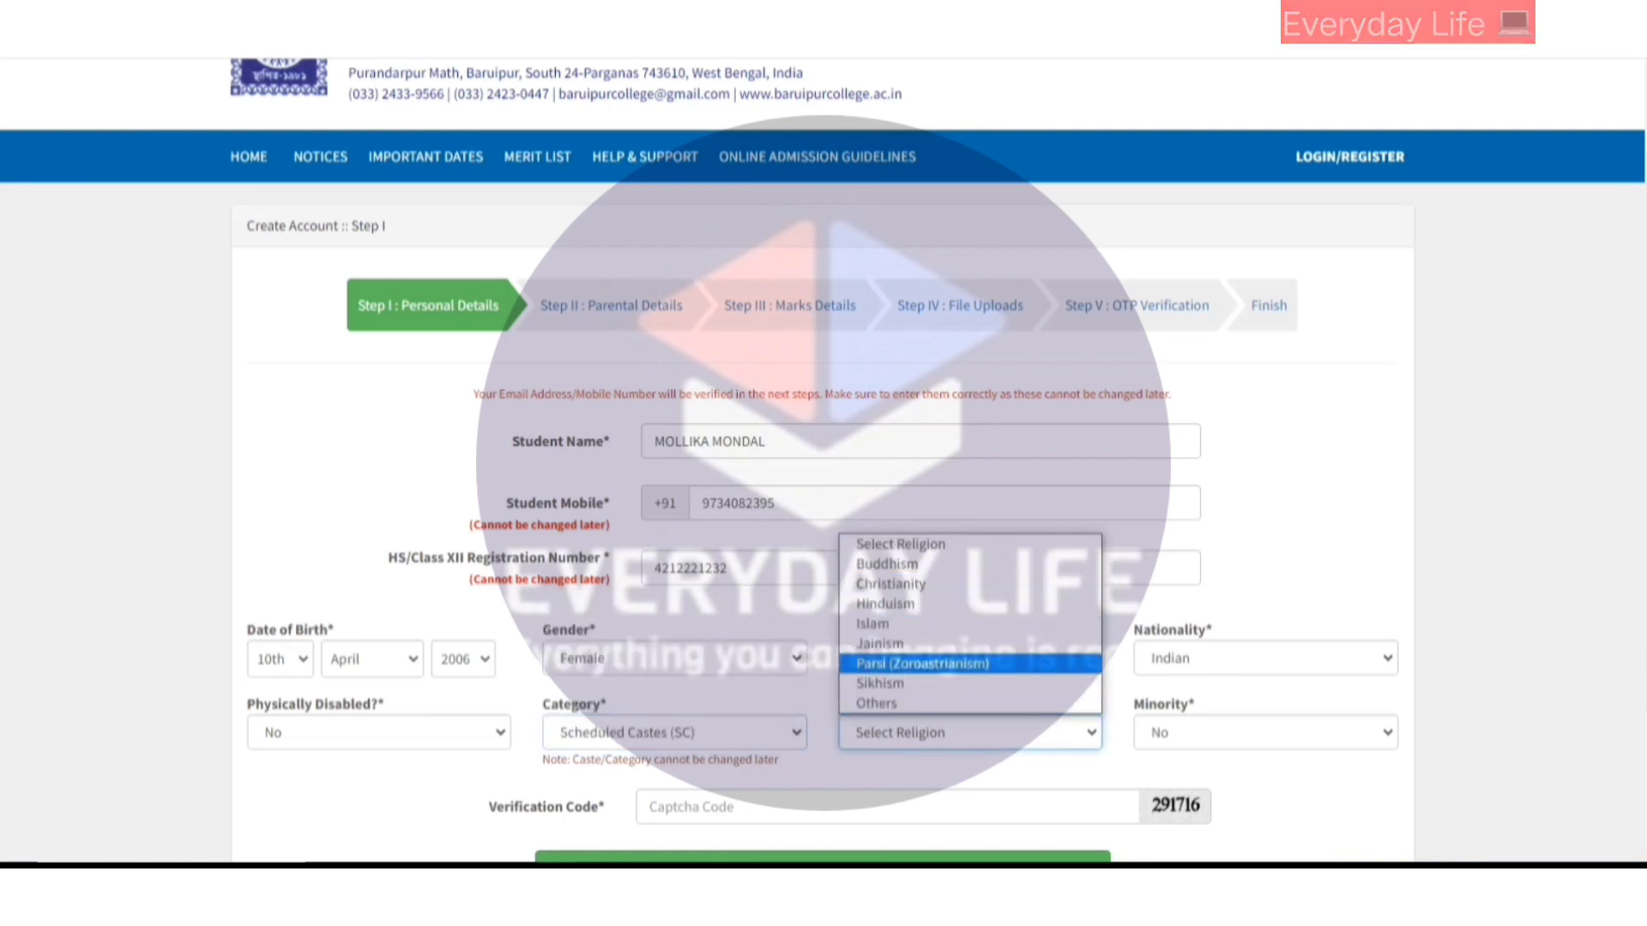
click(884, 603)
Type the displayed captcha into the Verification Code field.
scroll(824, 463, down, 2)
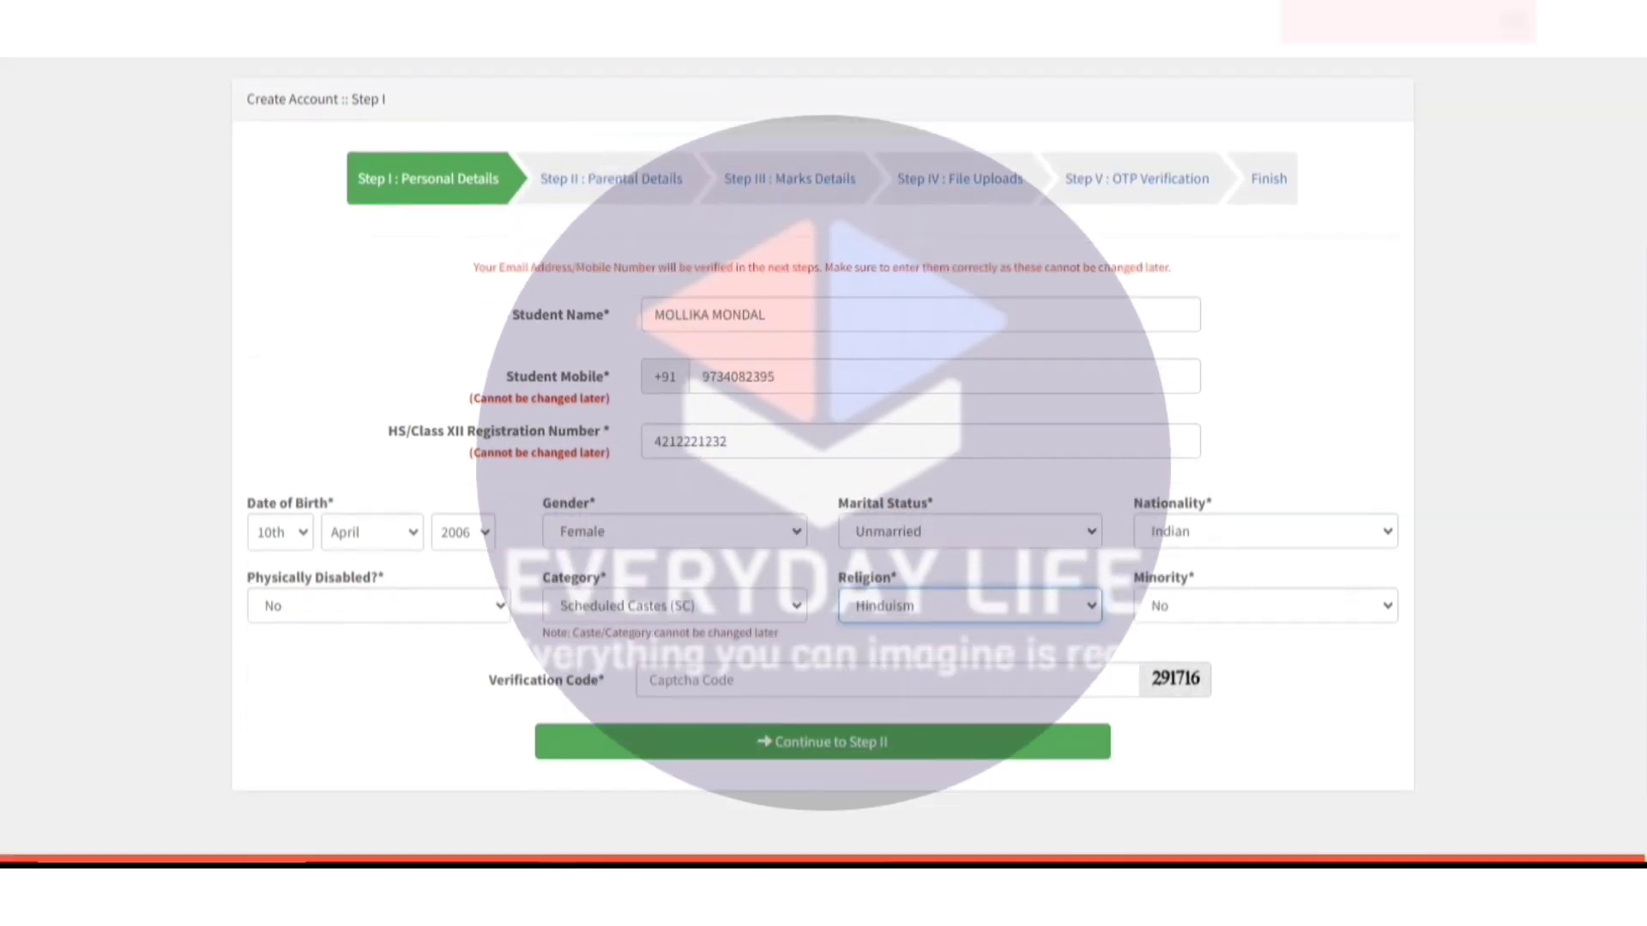
click(729, 616)
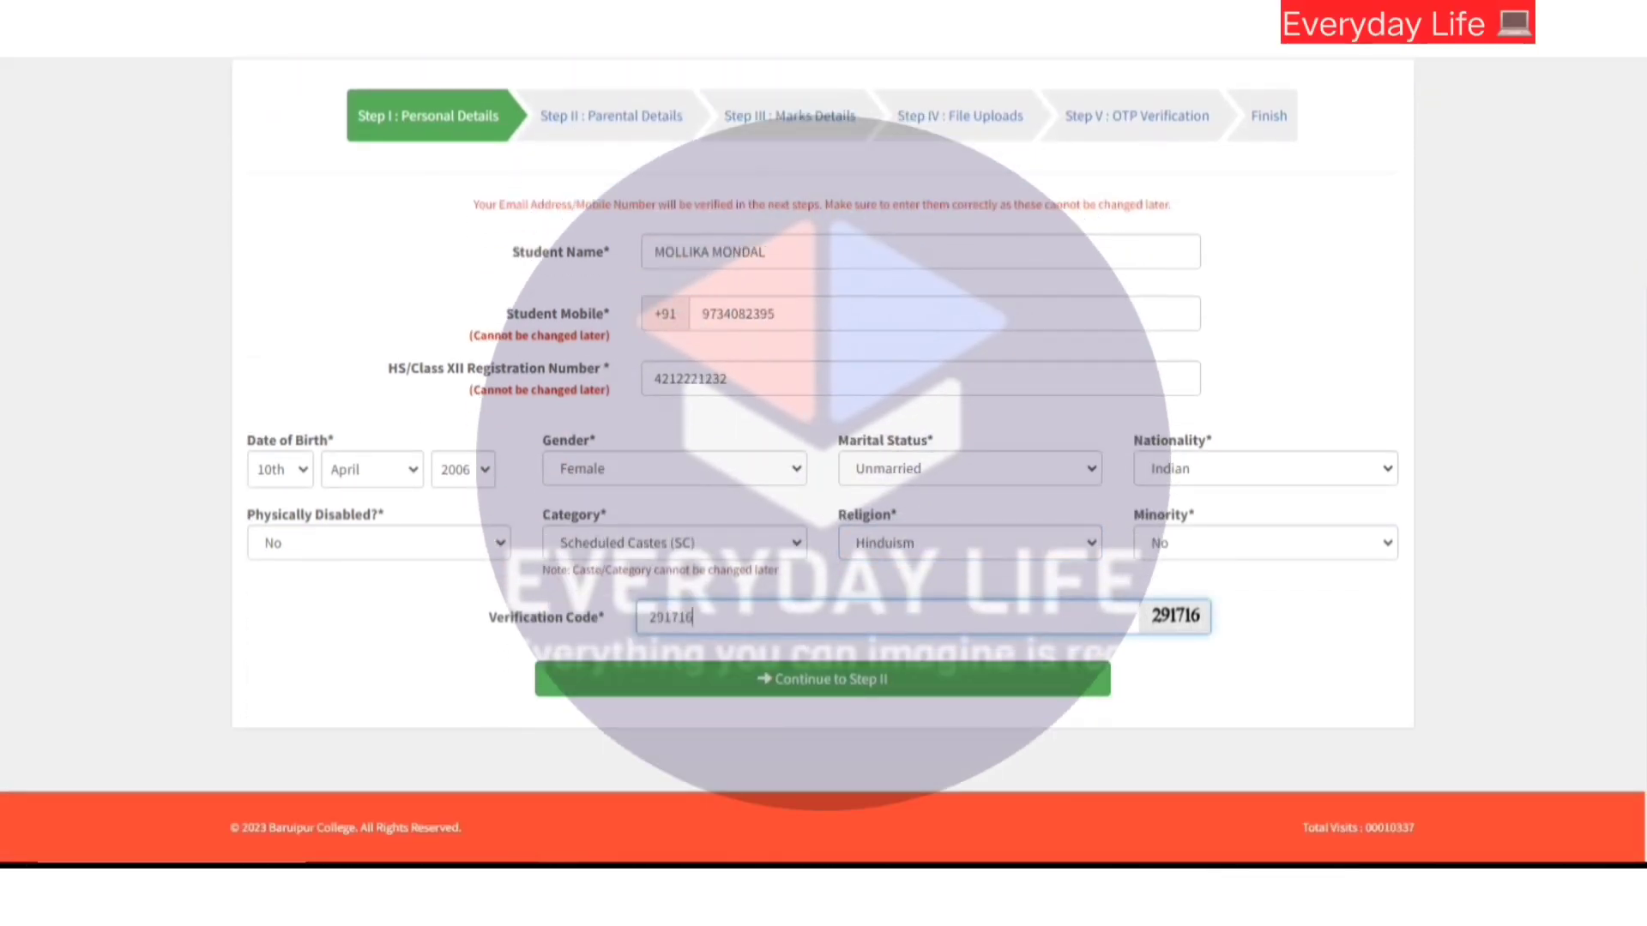
scroll(824, 463, up, 1)
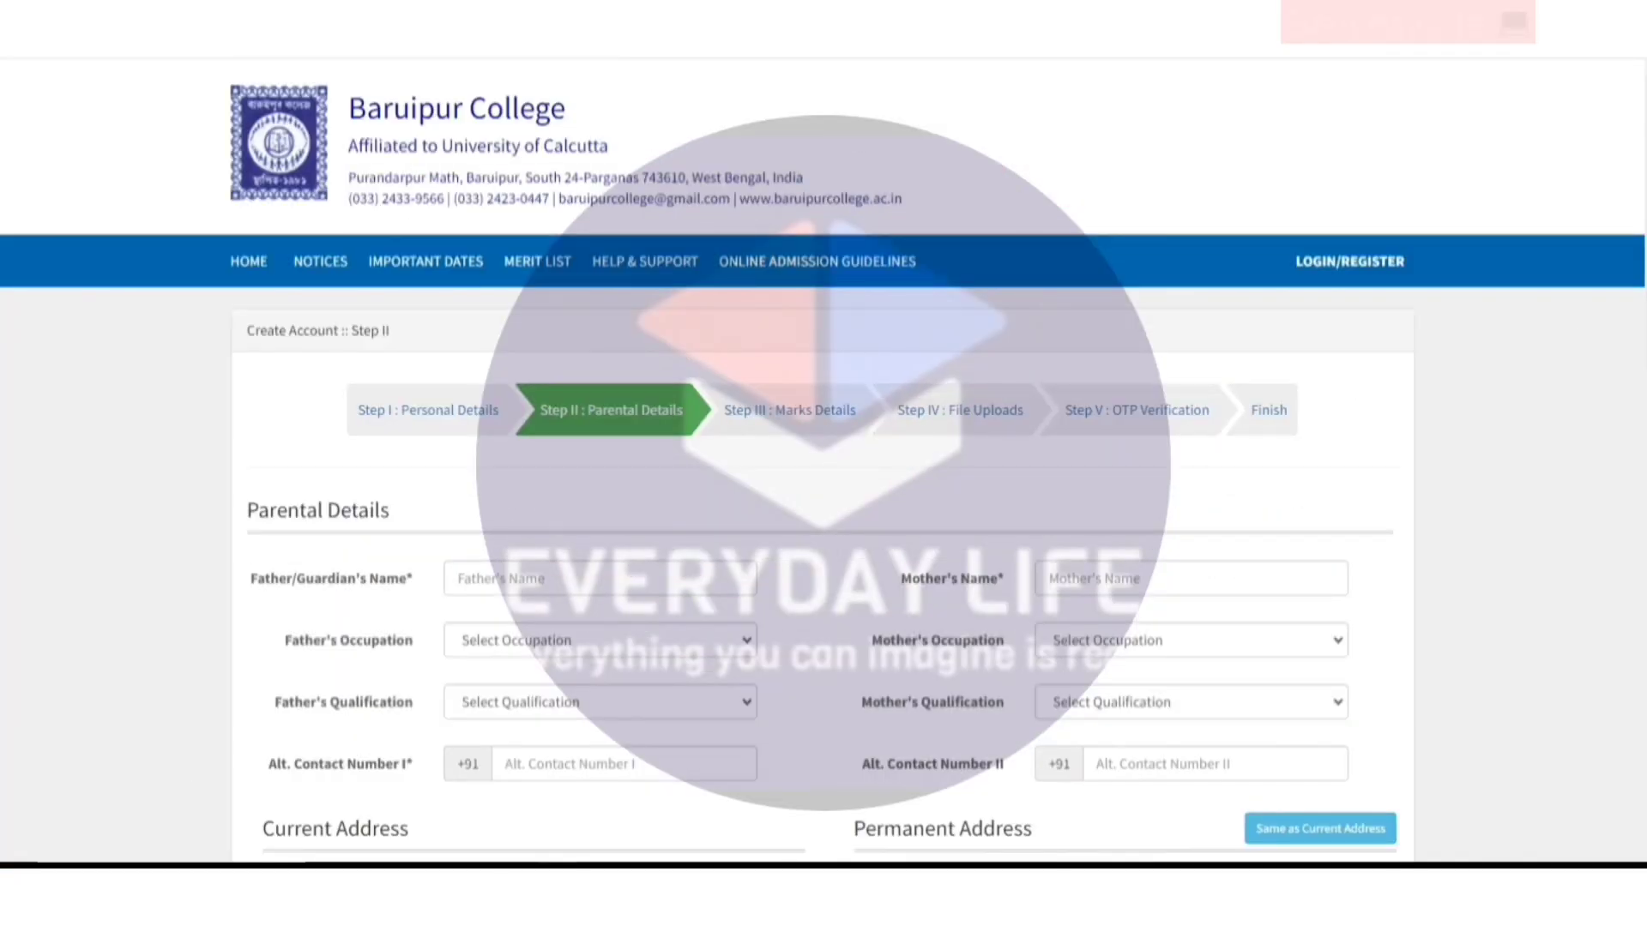
Fill in the saved father's name and set his occupation to Others.
click(601, 578)
click(552, 665)
key(Tab)
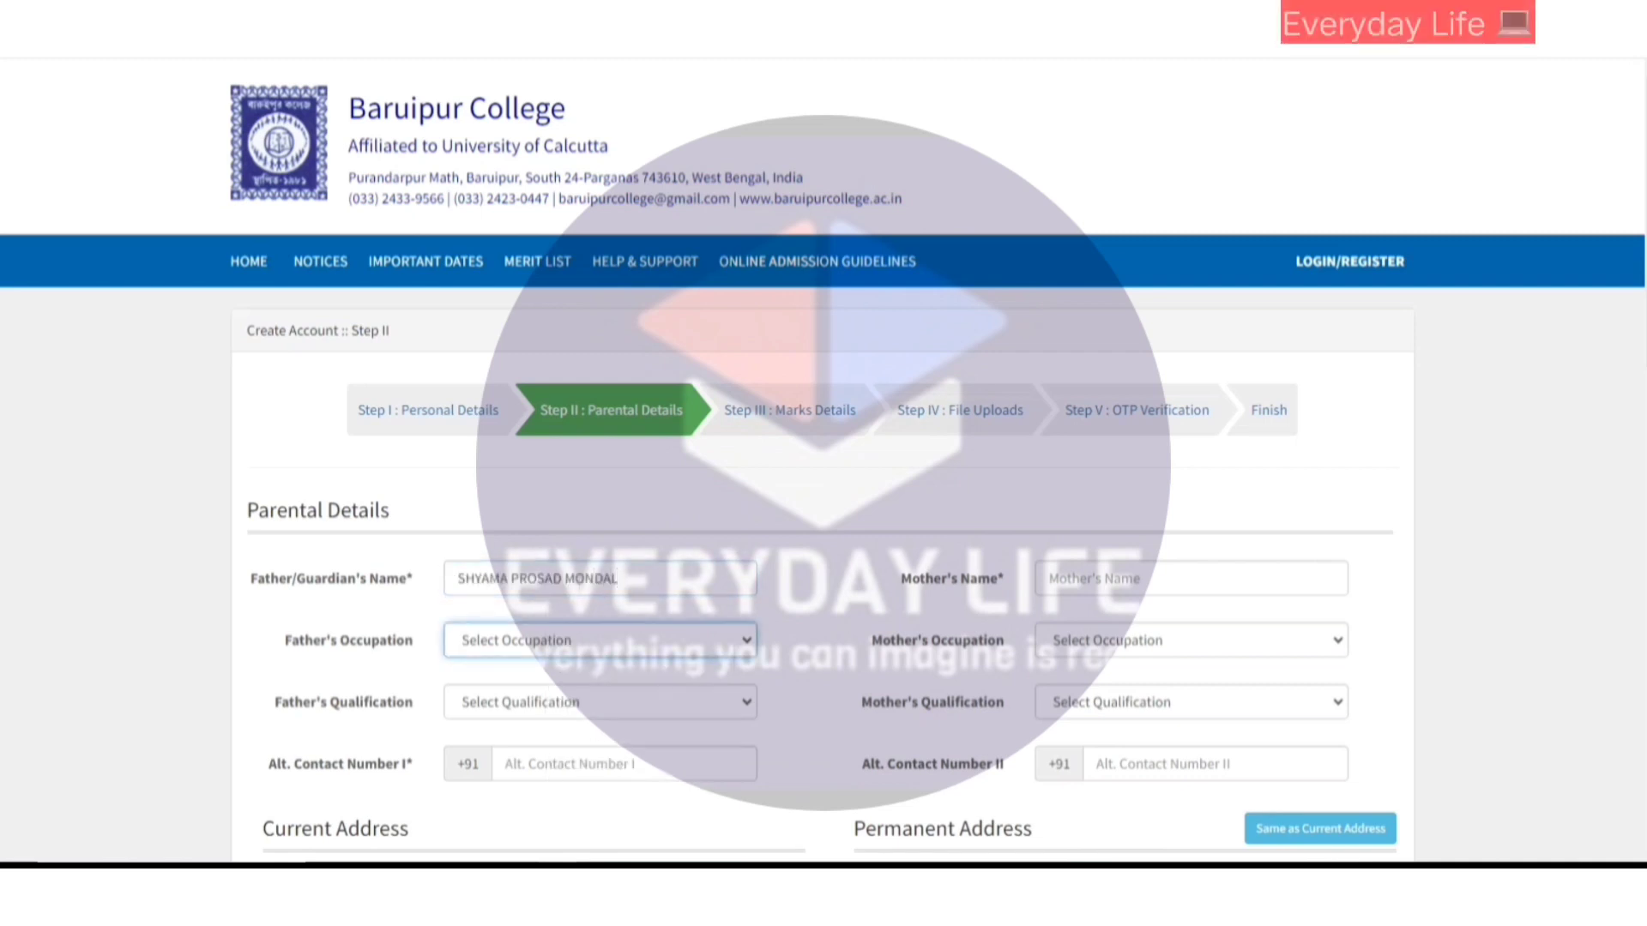
key(alt+Down)
key(Down)
key(Down)
key(Down)
key(Down)
key(Down)
key(Up)
key(Up)
key(Down)
key(Down)
key(Return)
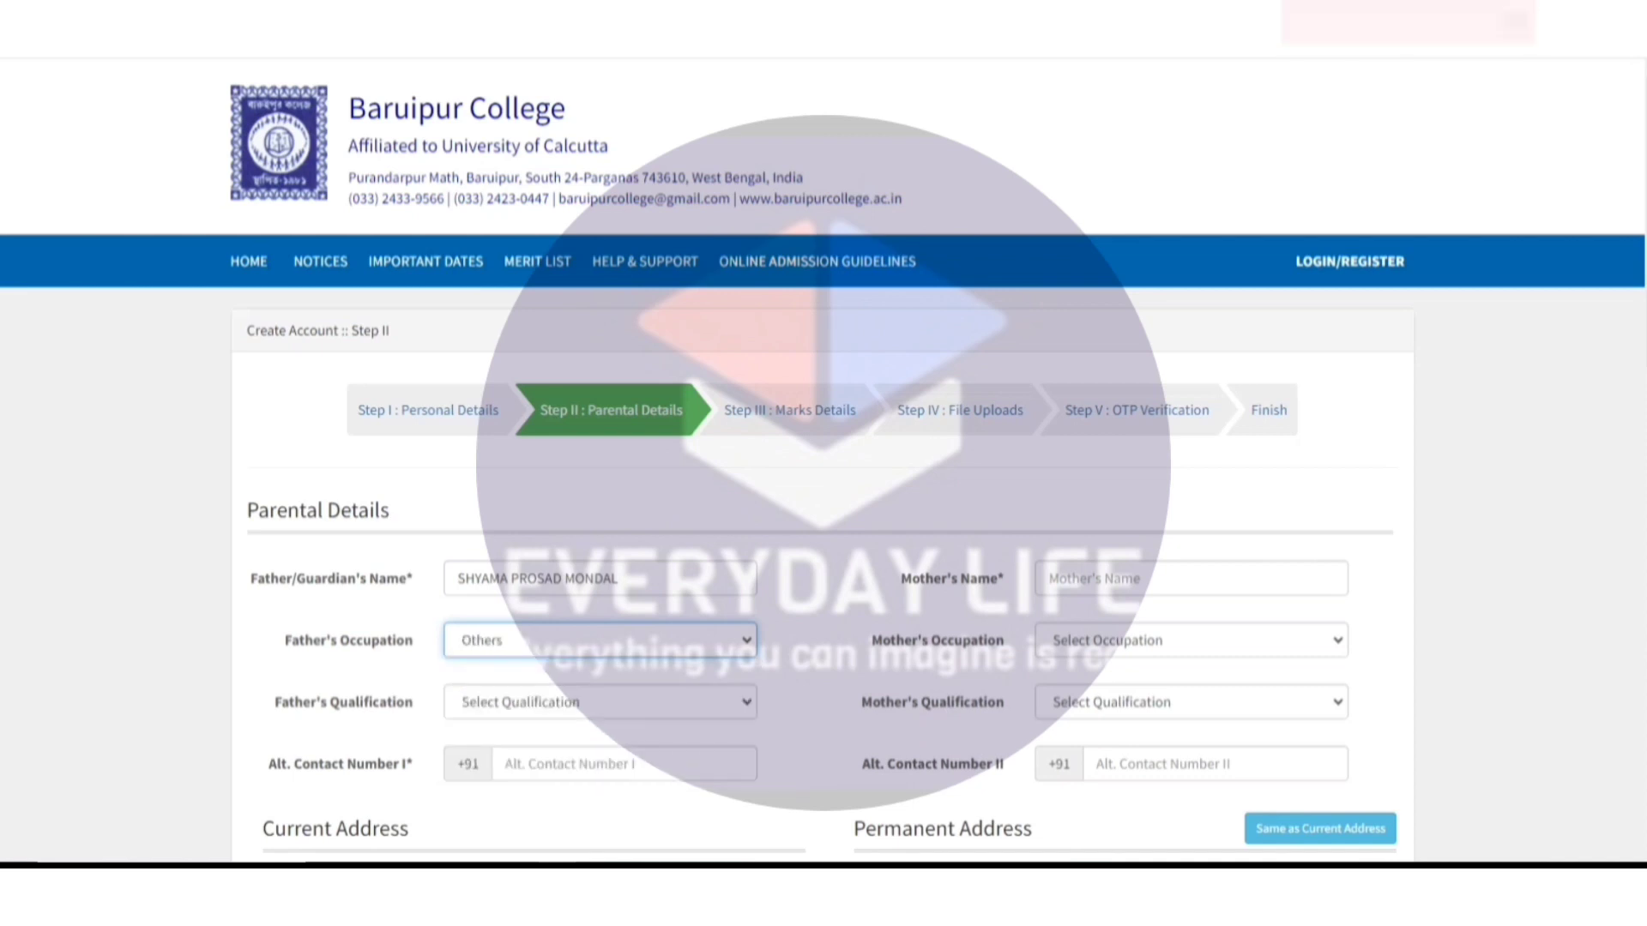
Set the father's qualification to Others, keeping his occupation as Others.
key(Tab)
key(alt+Down)
key(Down)
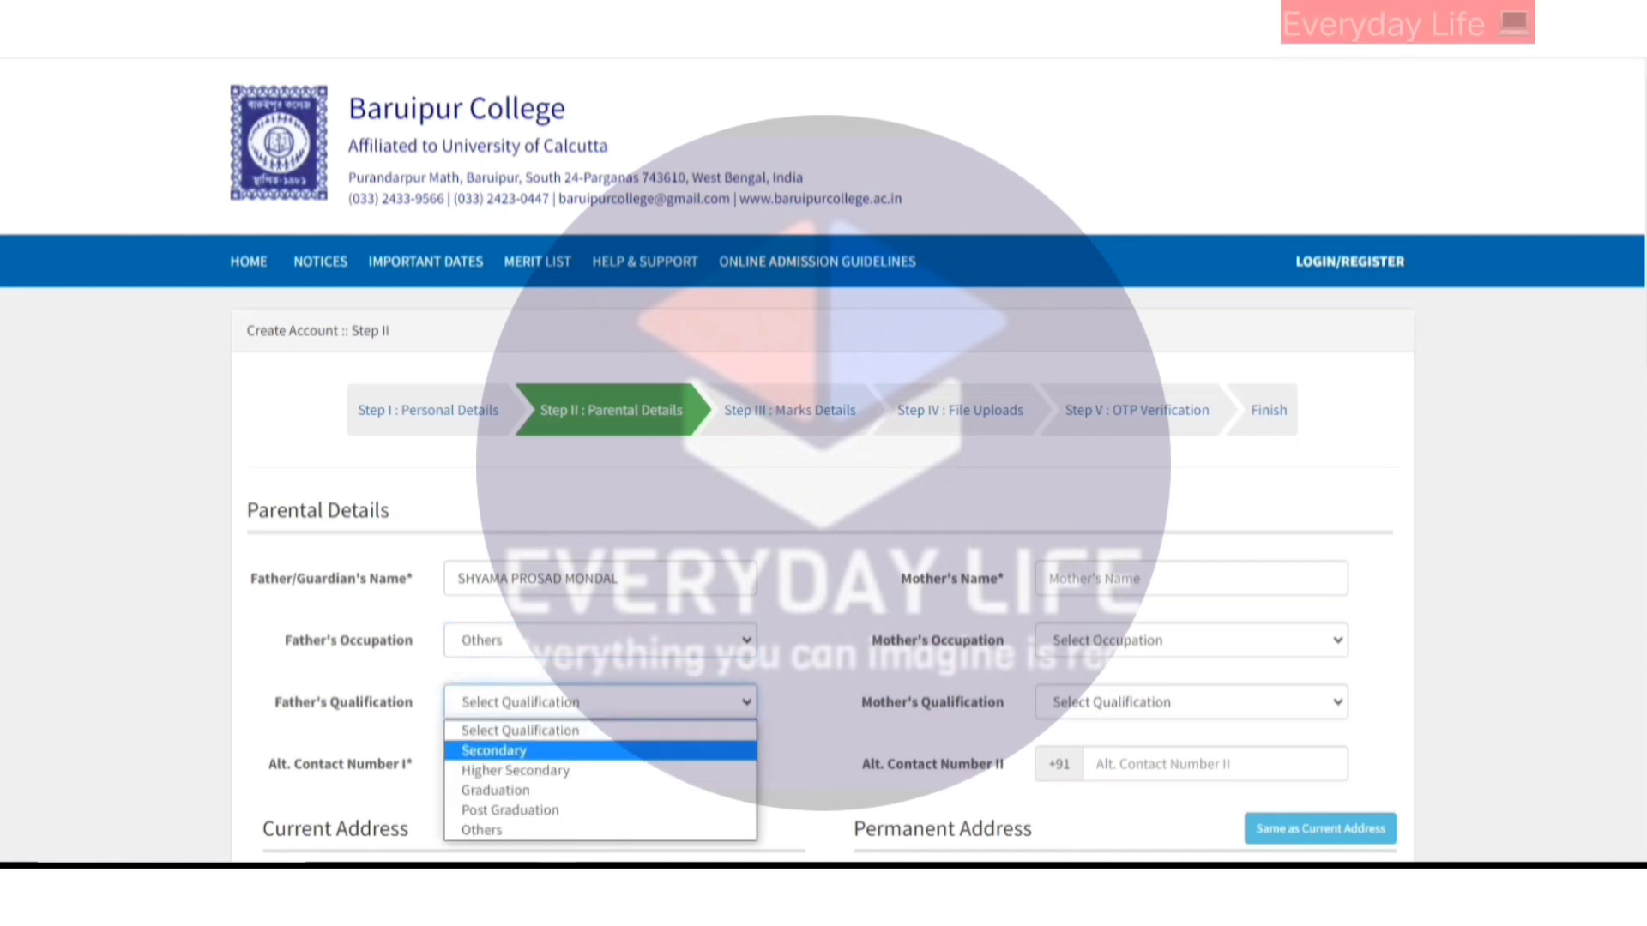
key(Down)
key(Down)
key(Down)
key(Down)
key(Escape)
key(alt+Down)
key(Down)
key(Down)
key(Down)
key(Down)
key(Down)
key(Return)
key(shift+Tab)
key(alt+Down)
key(Escape)
Enter the mother's name, with occupation Others and qualification Secondary.
click(1190, 578)
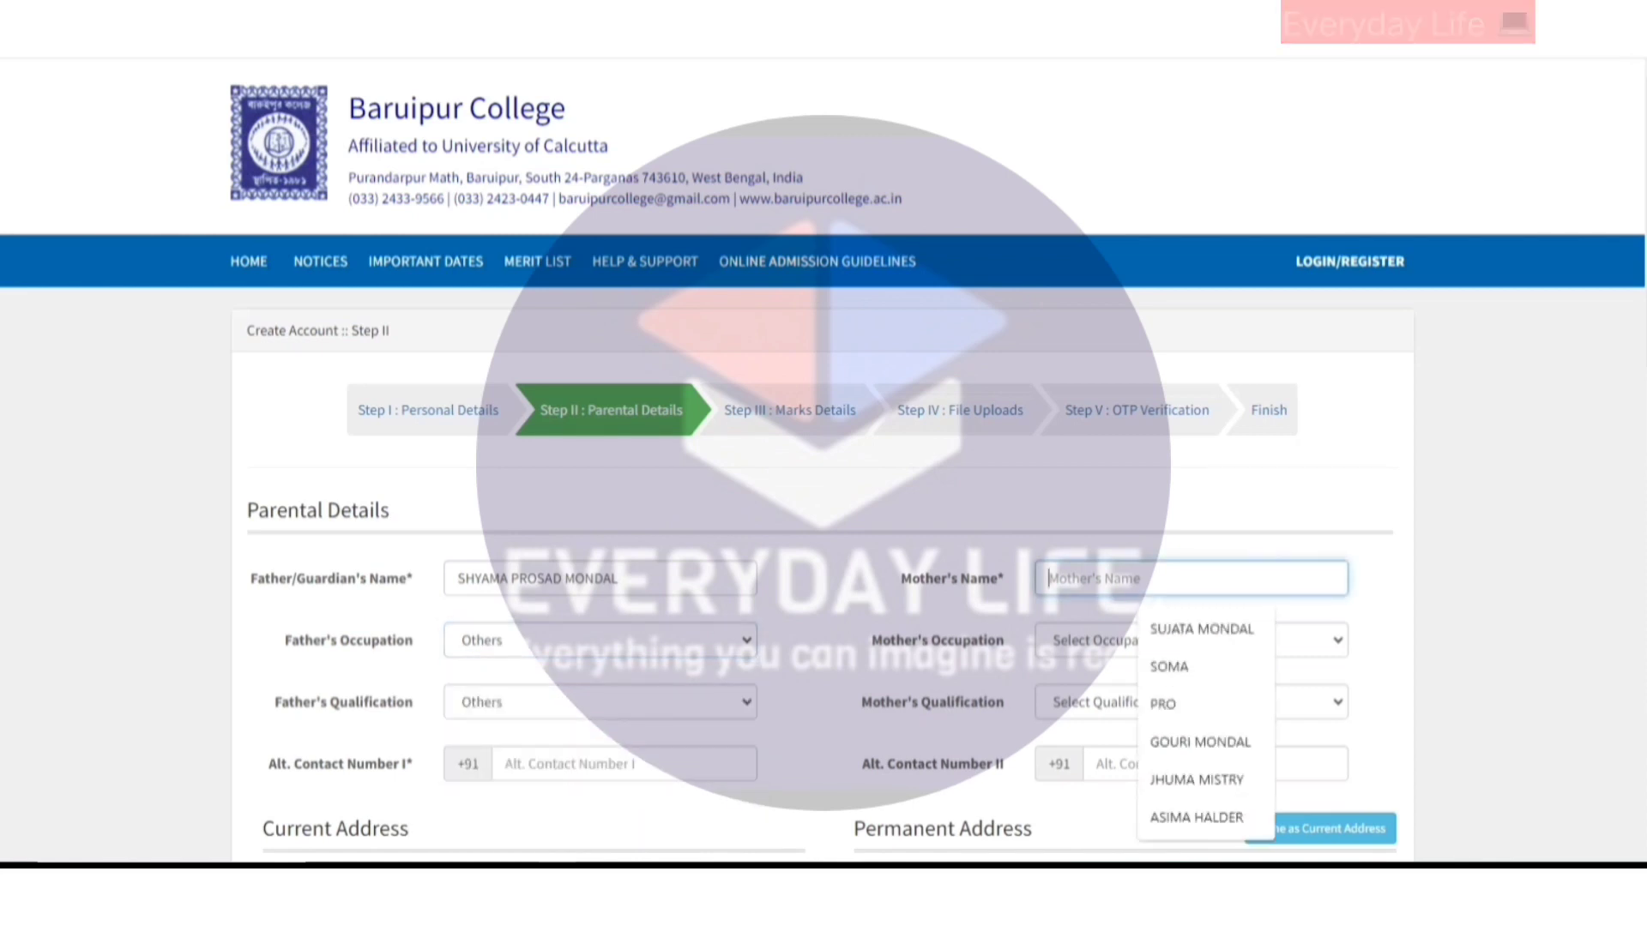
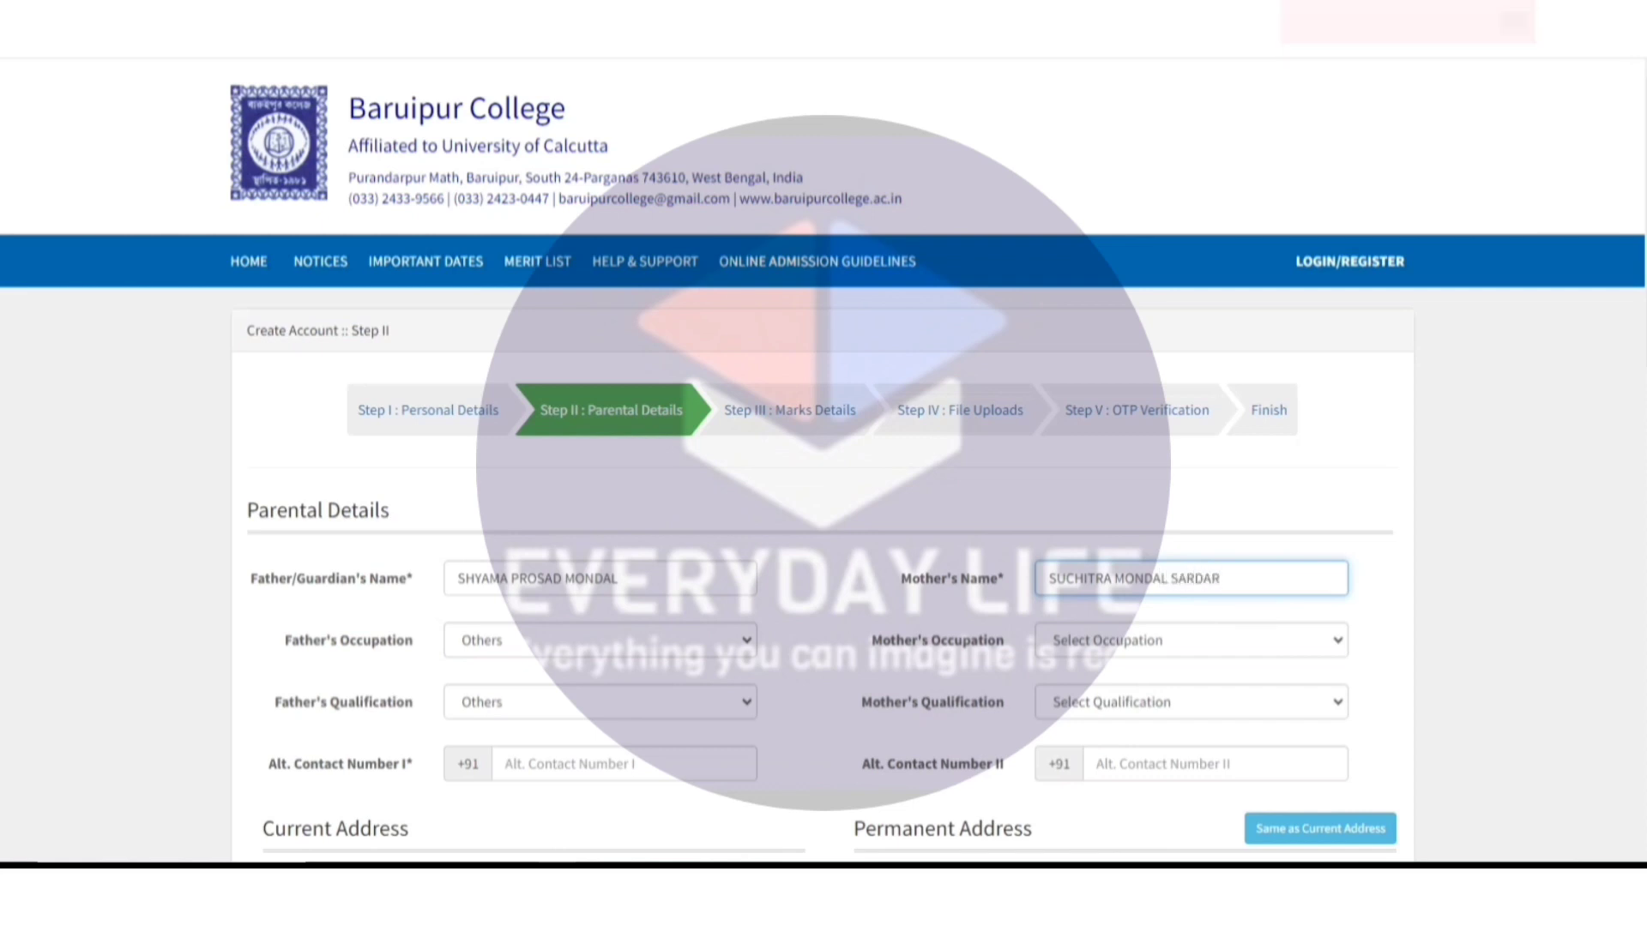
click(1191, 702)
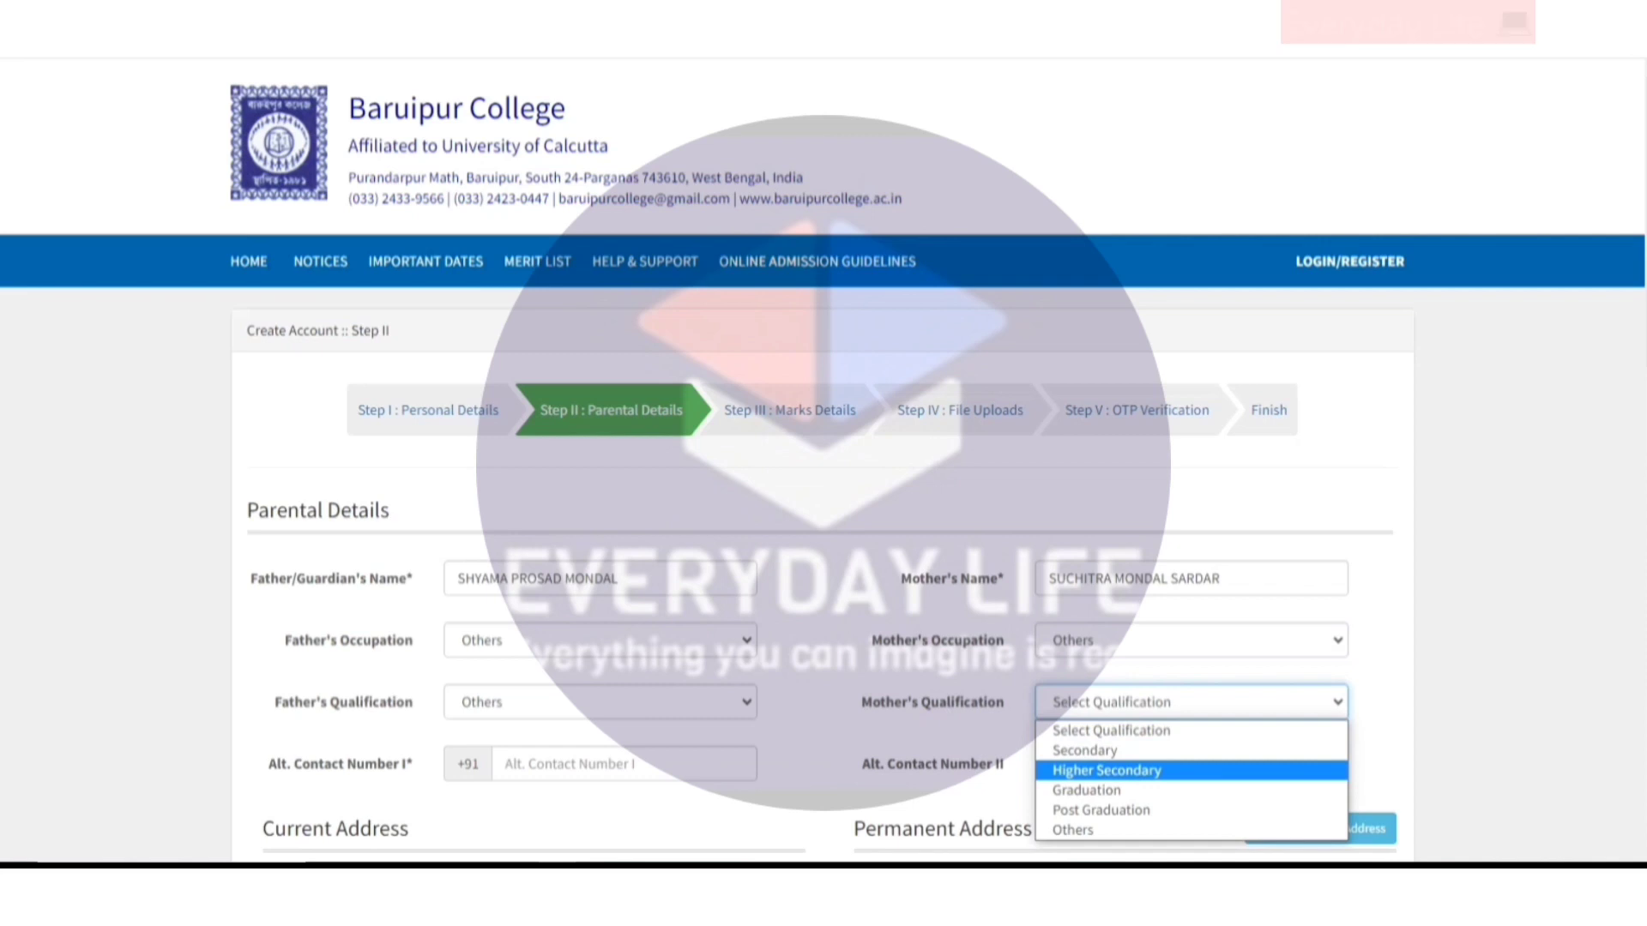
click(1086, 750)
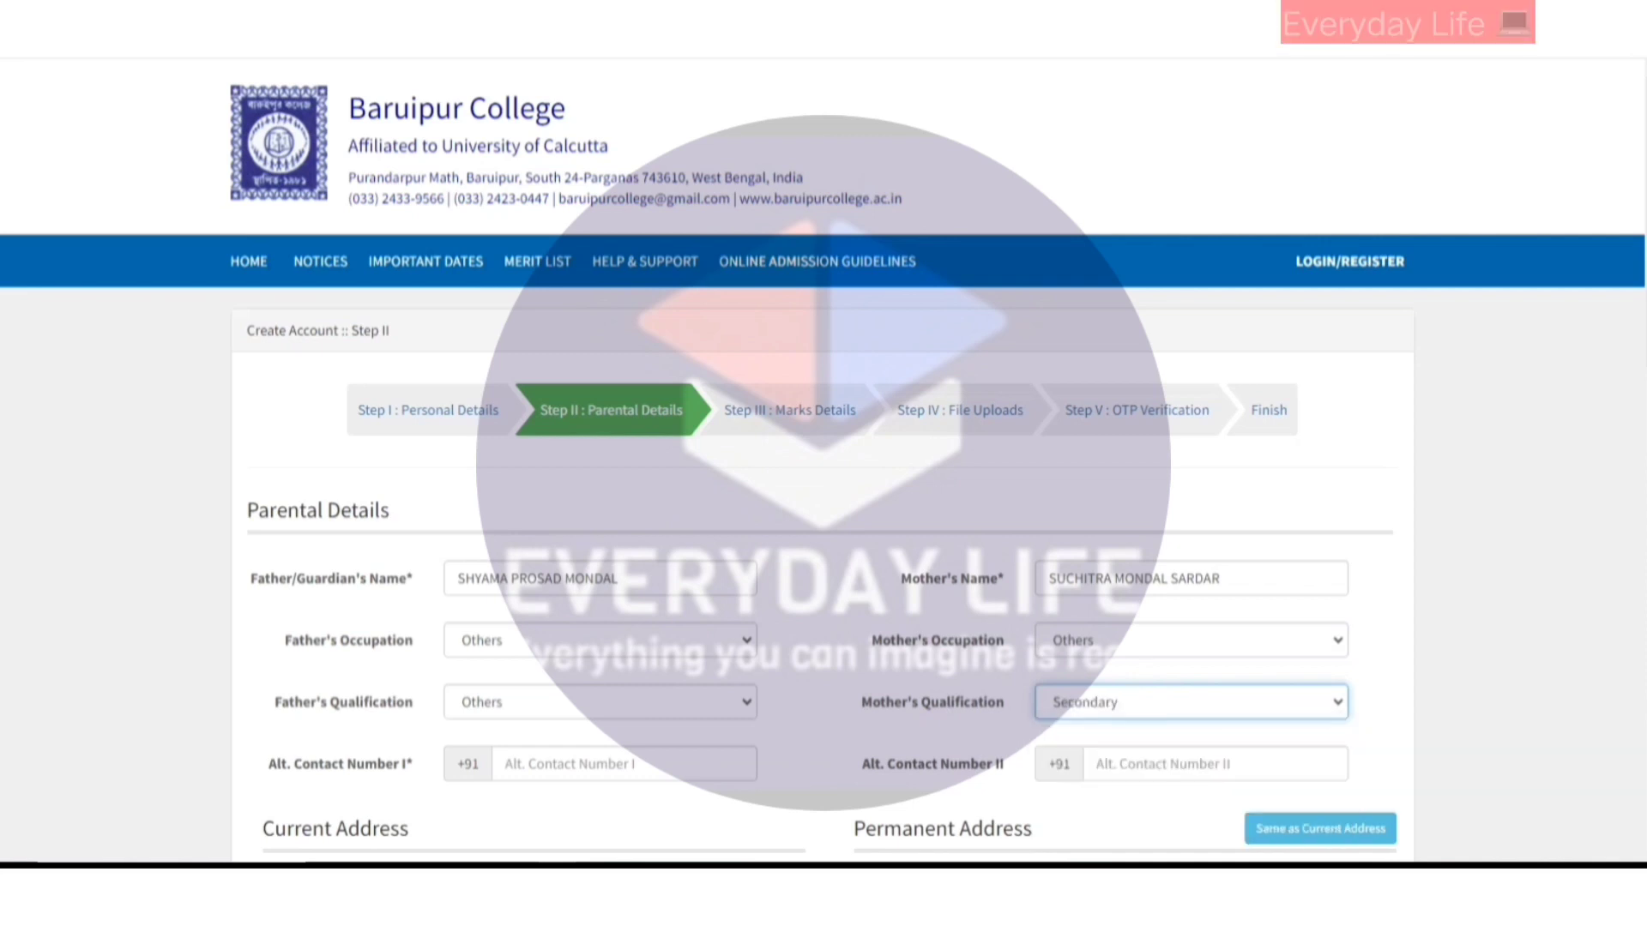
scroll(823, 460, down, 1)
click(623, 659)
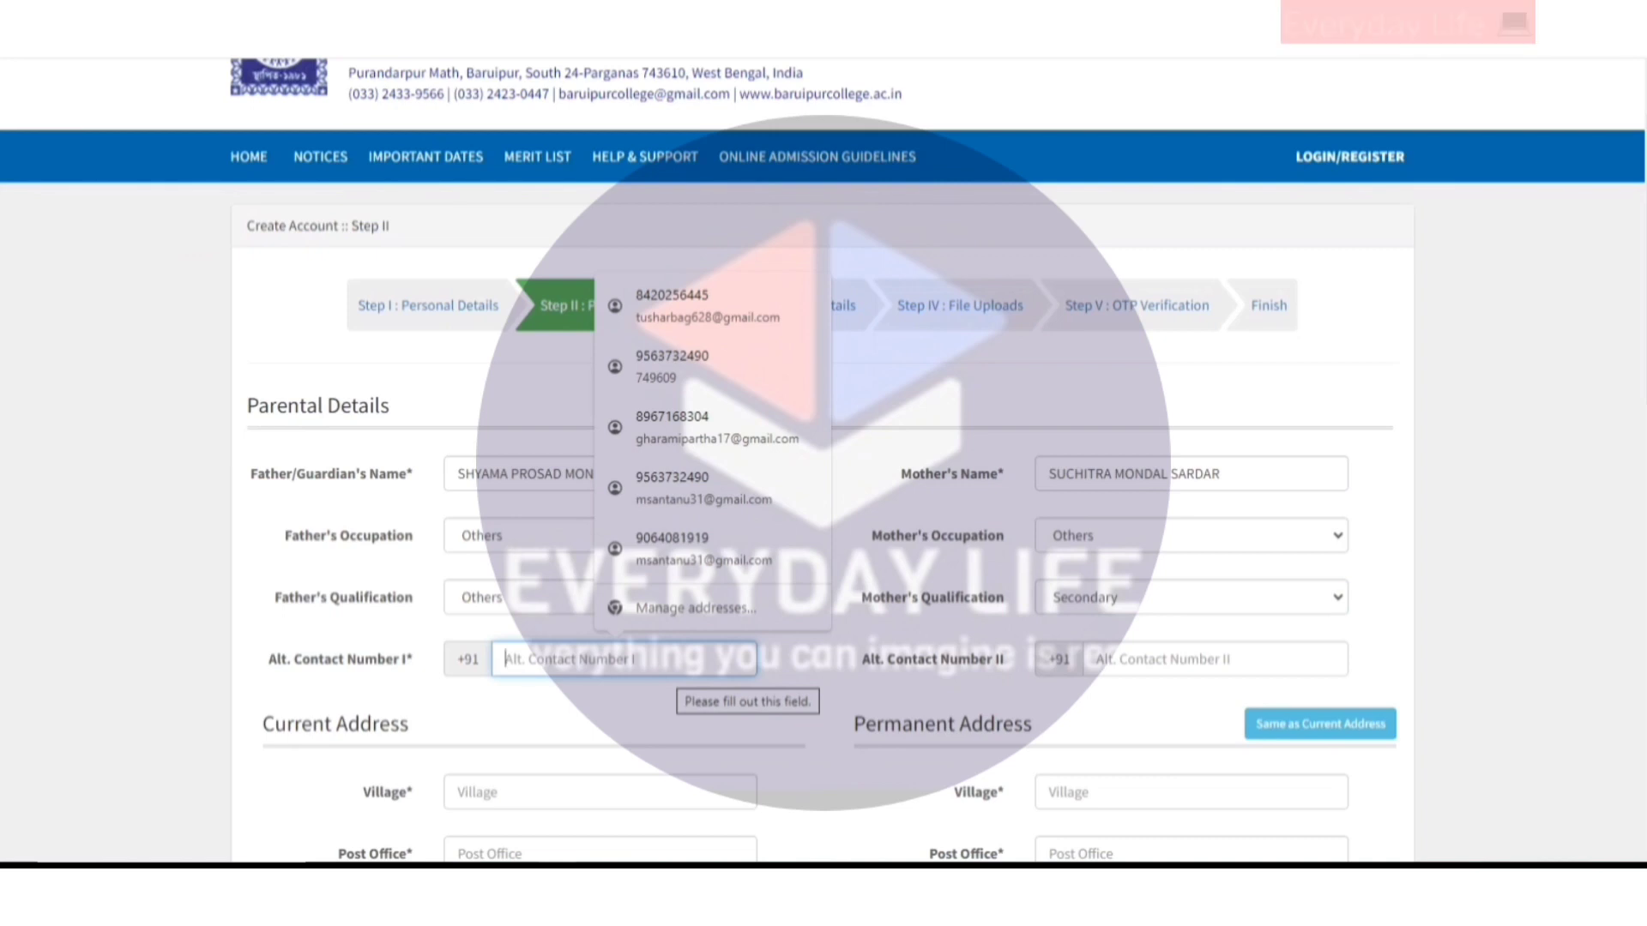
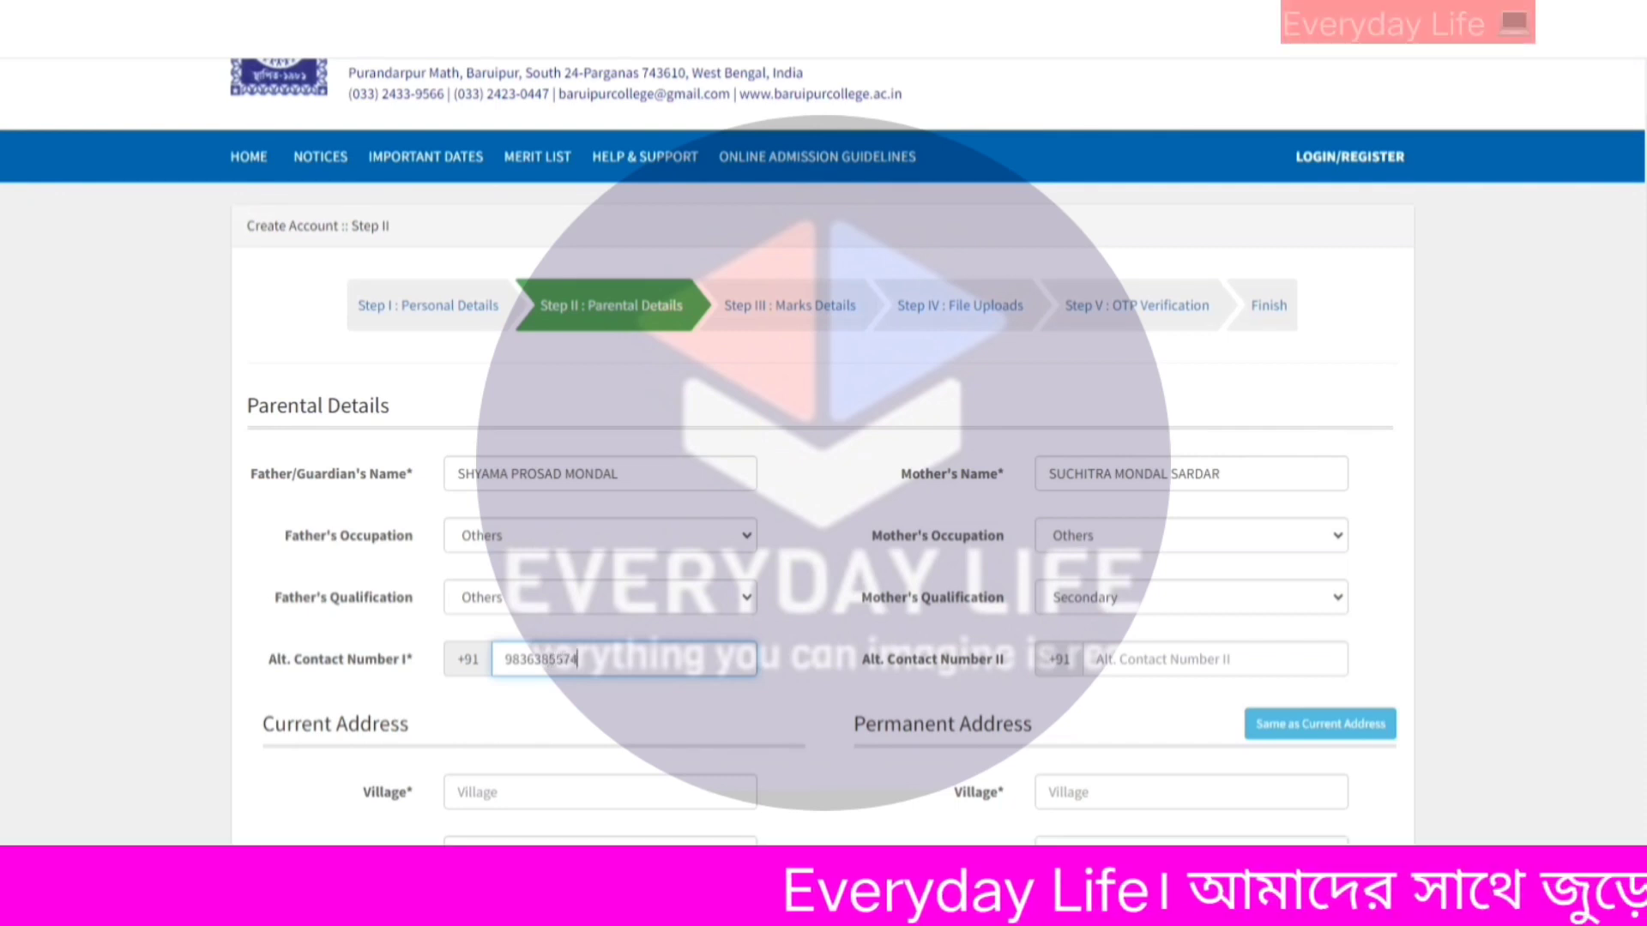
Enter the alternate contact number and correct the police station name.
key(ctrl+a)
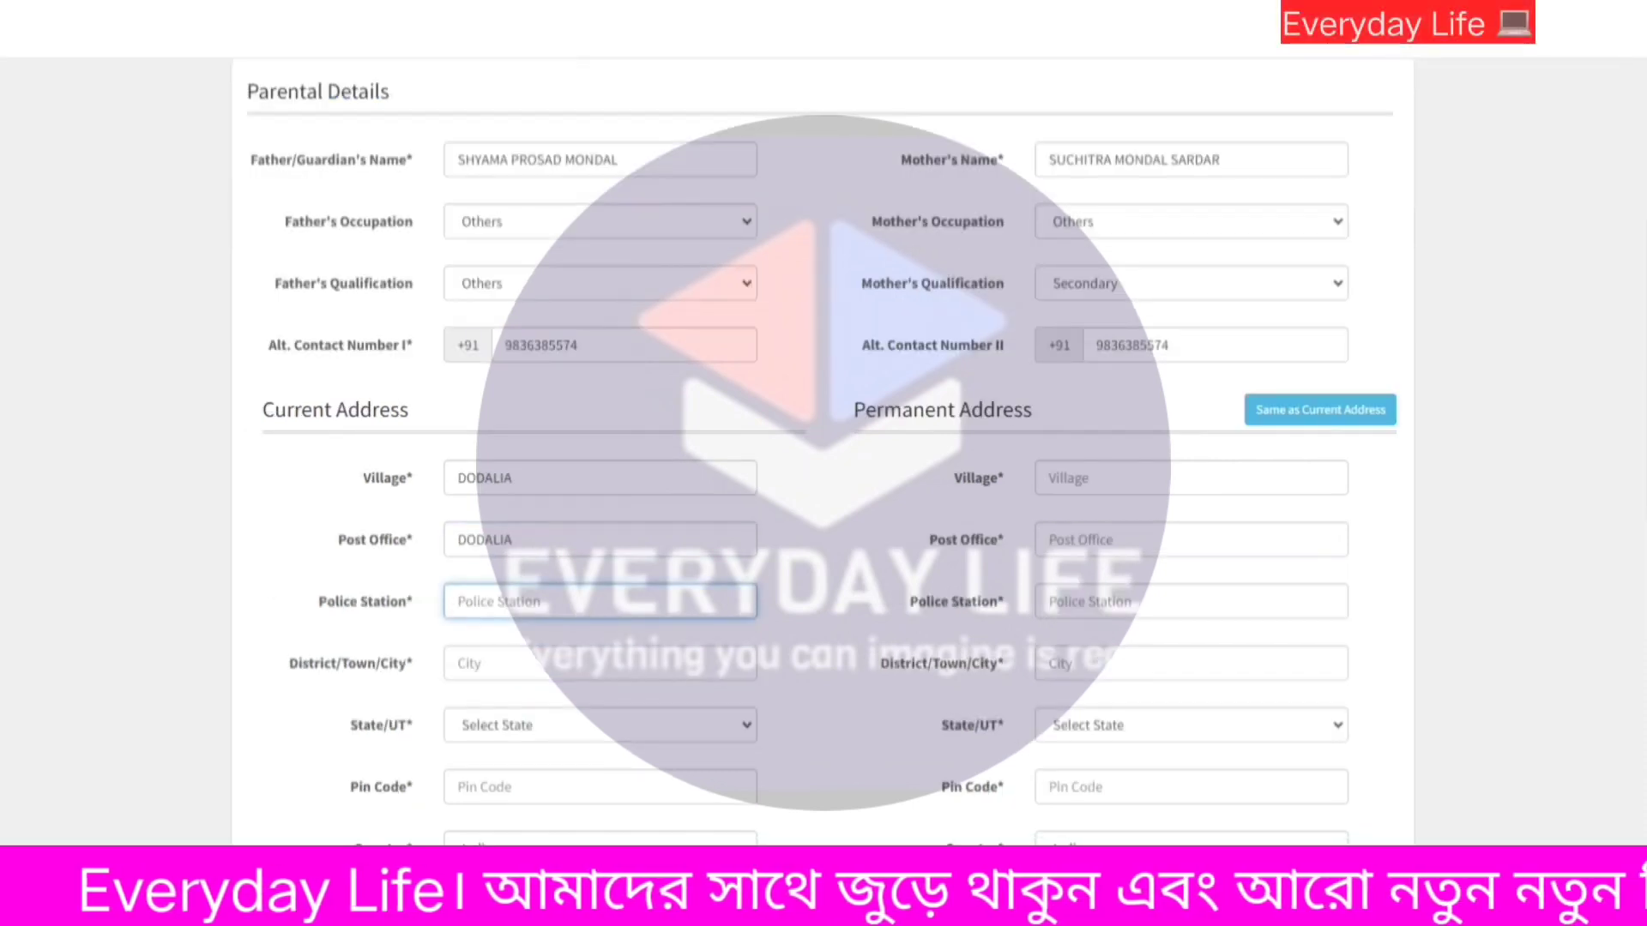
text(MAGRAHATR)
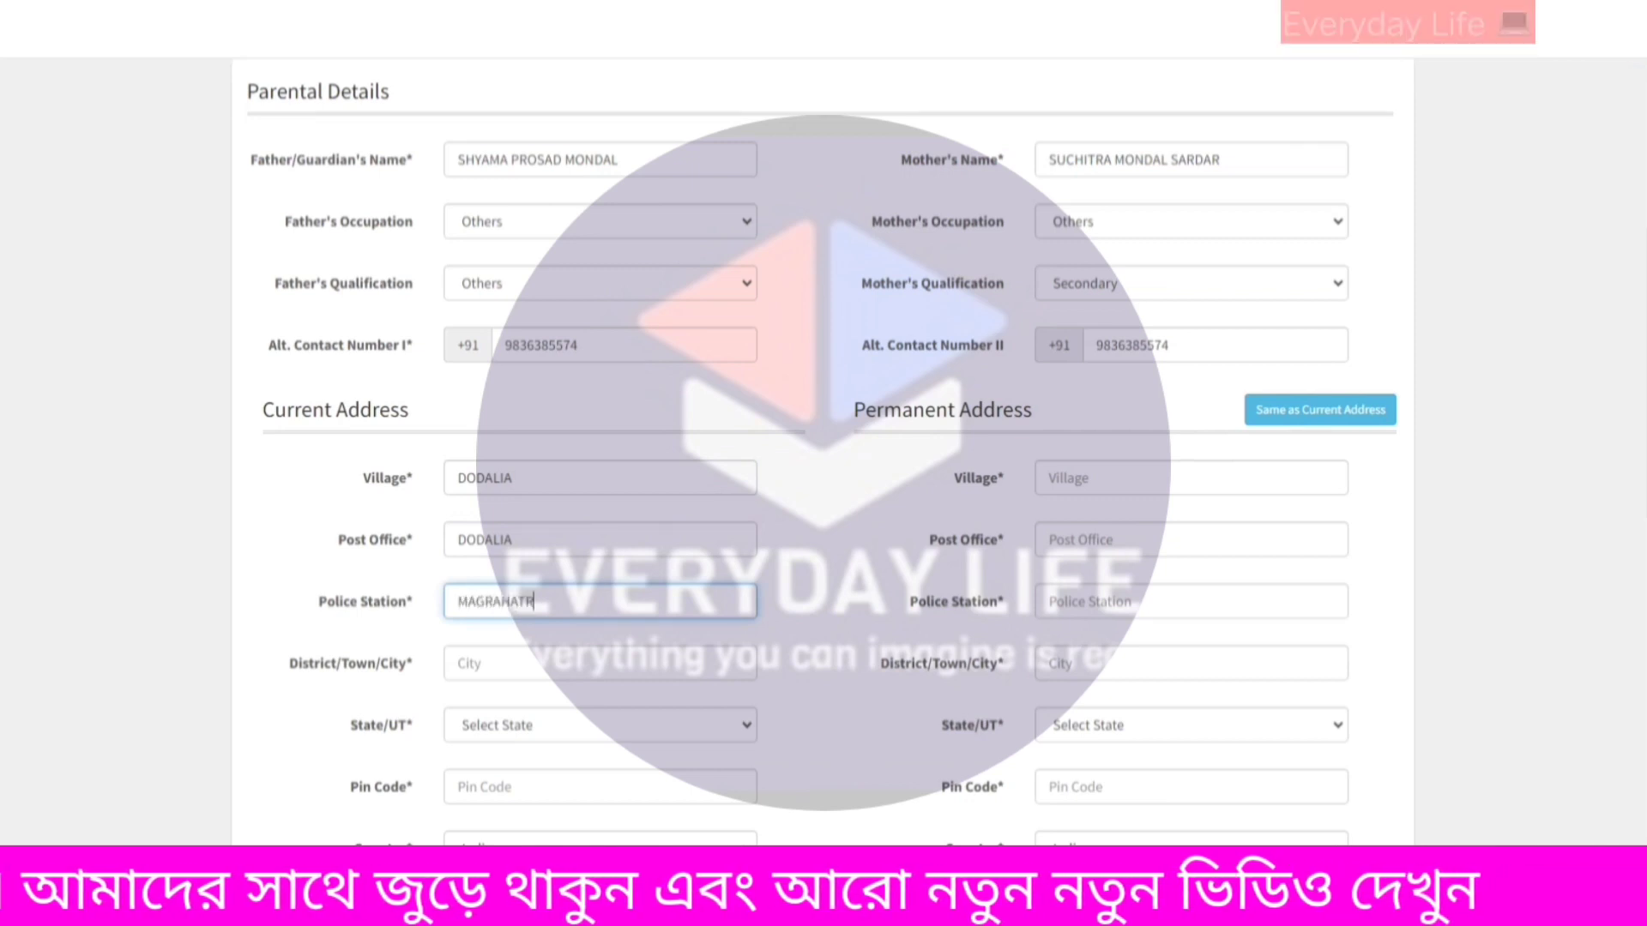
key(BackSpace)
key(Tab)
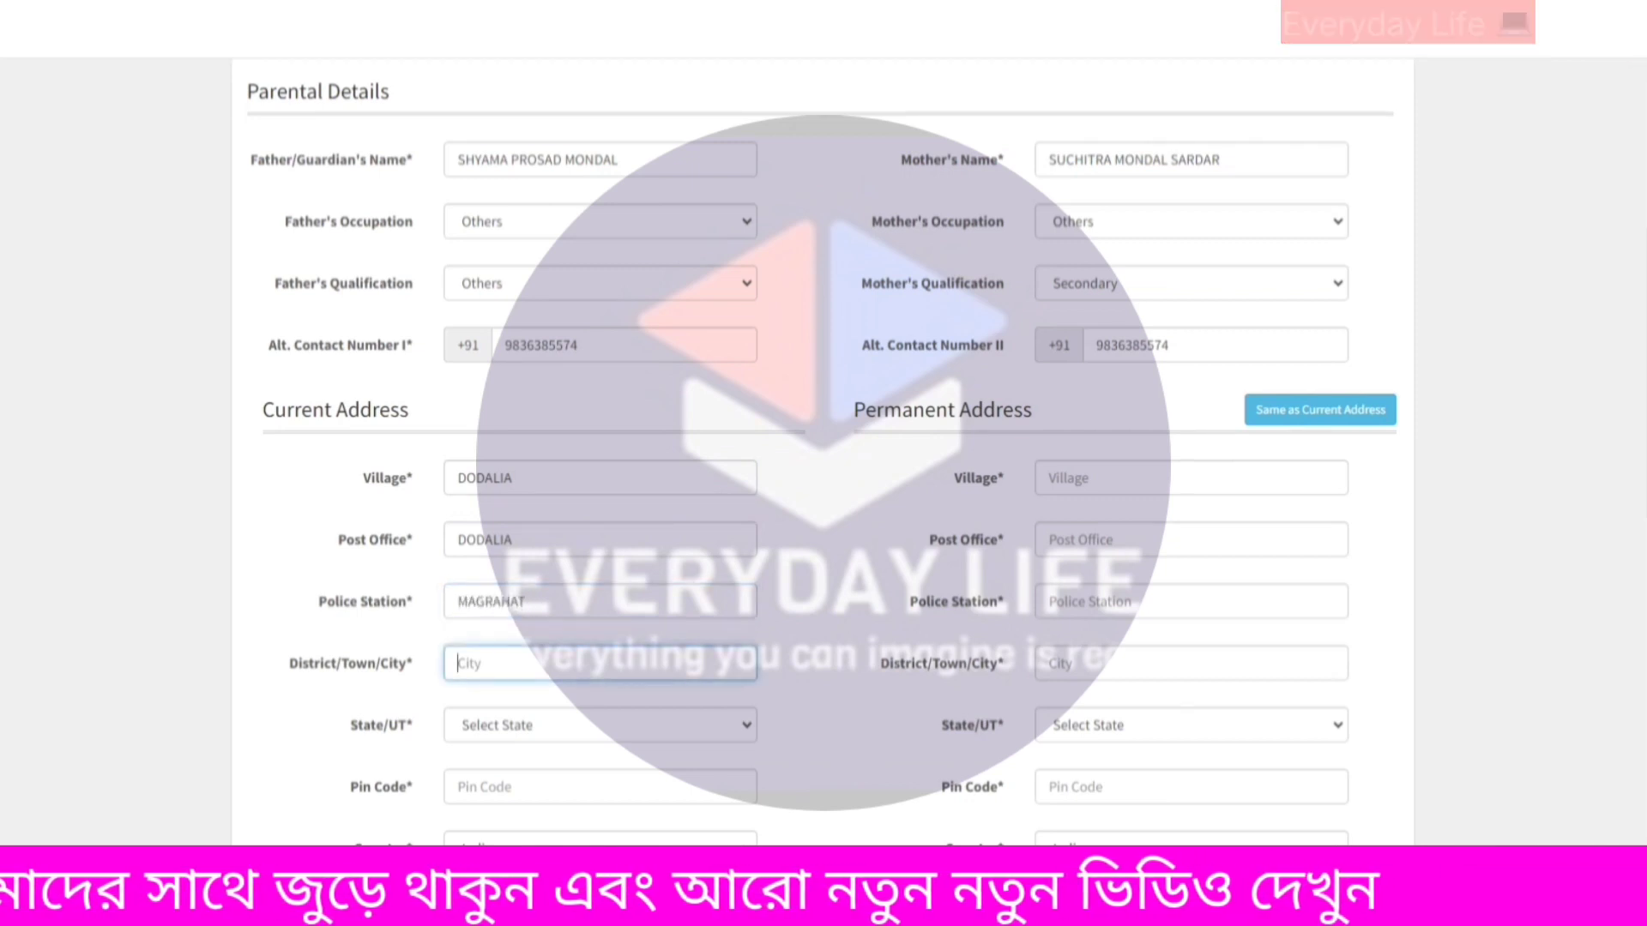
Autofill the district and state, and enter the area pin code.
text(SO)
key(Down)
key(Return)
click(601, 787)
text(743609)
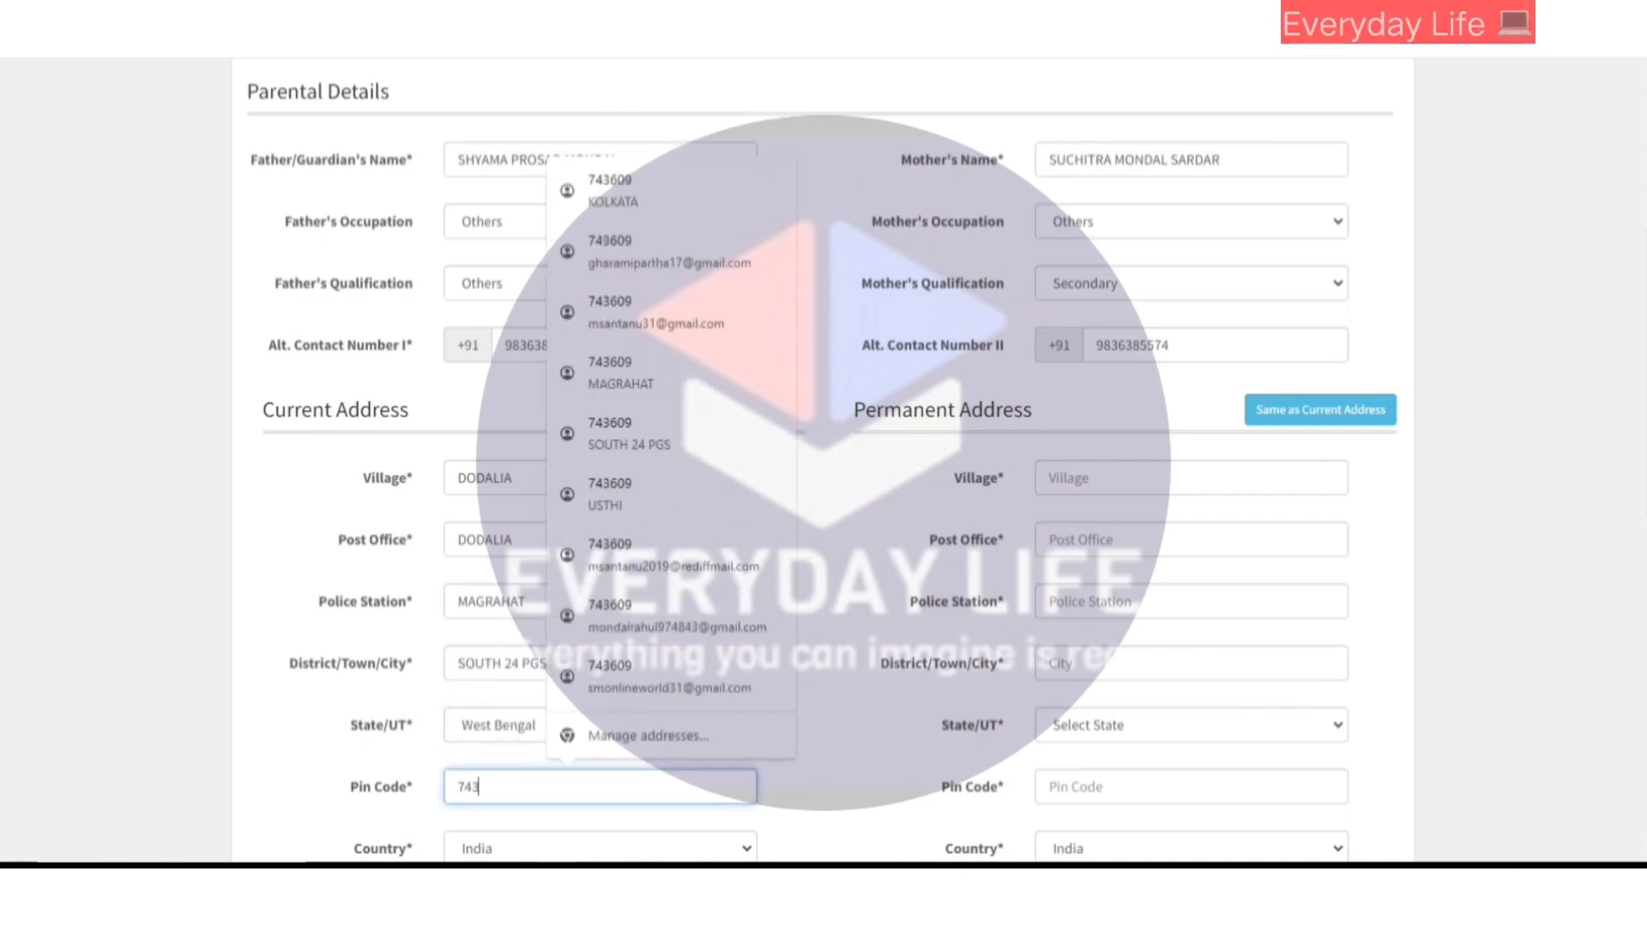
key(Tab)
Copy the current address into the permanent address using 'Same as Current Address'.
scroll(823, 463, down, 4)
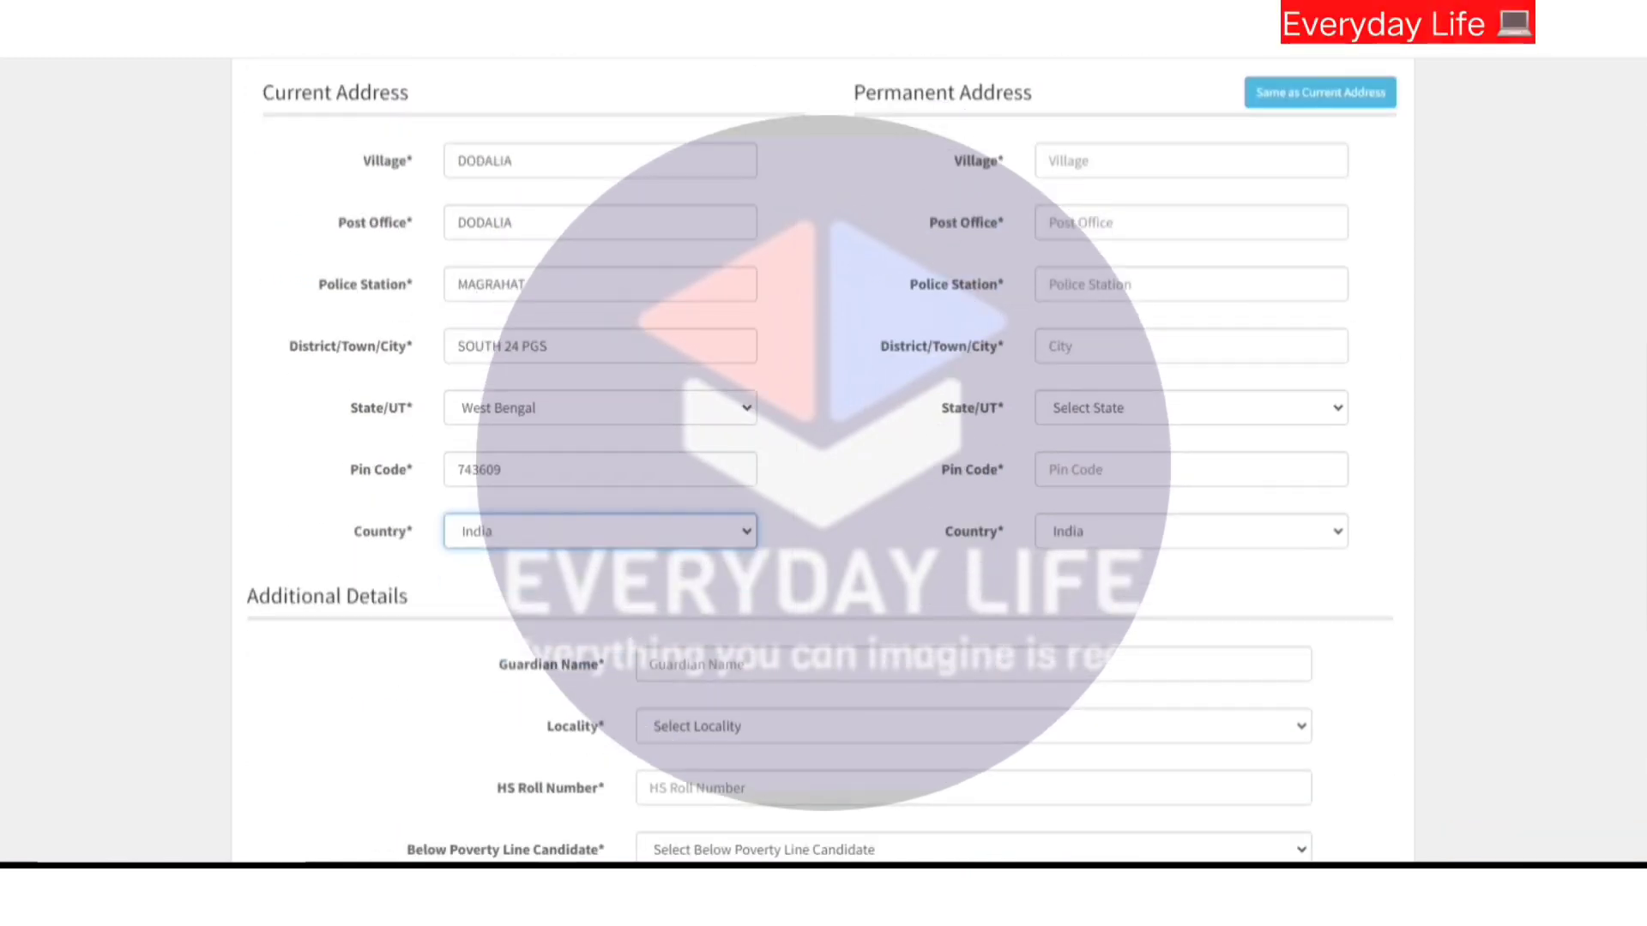
scroll(824, 463, up, 5)
scroll(824, 463, down, 1)
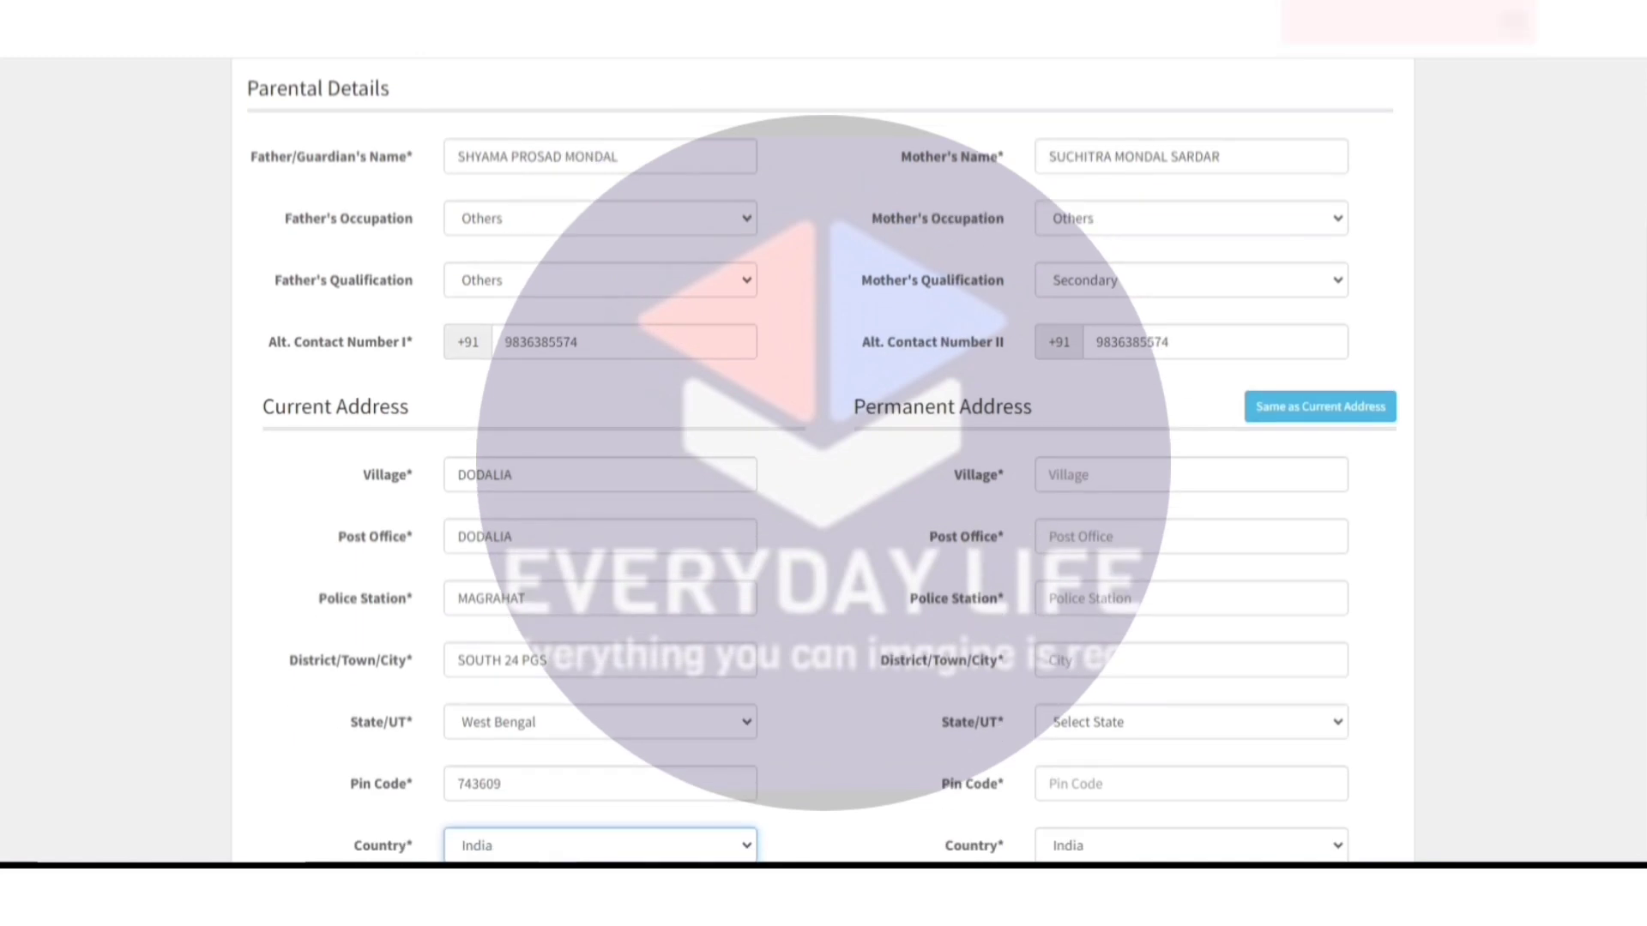
scroll(823, 463, down, 1)
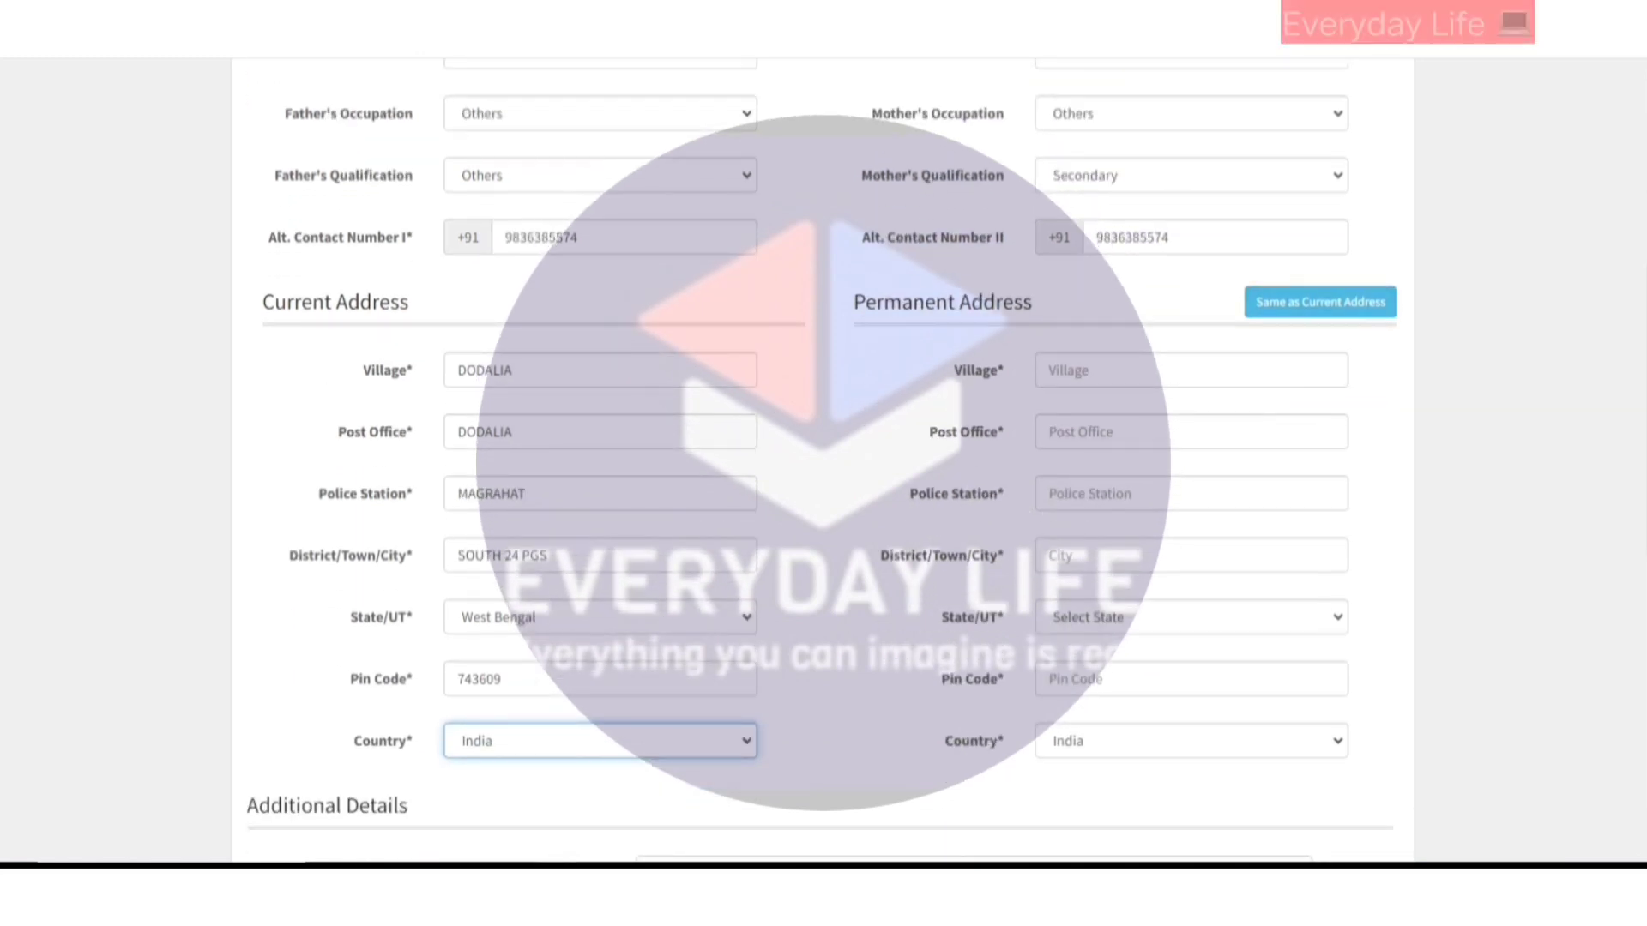
click(294, 302)
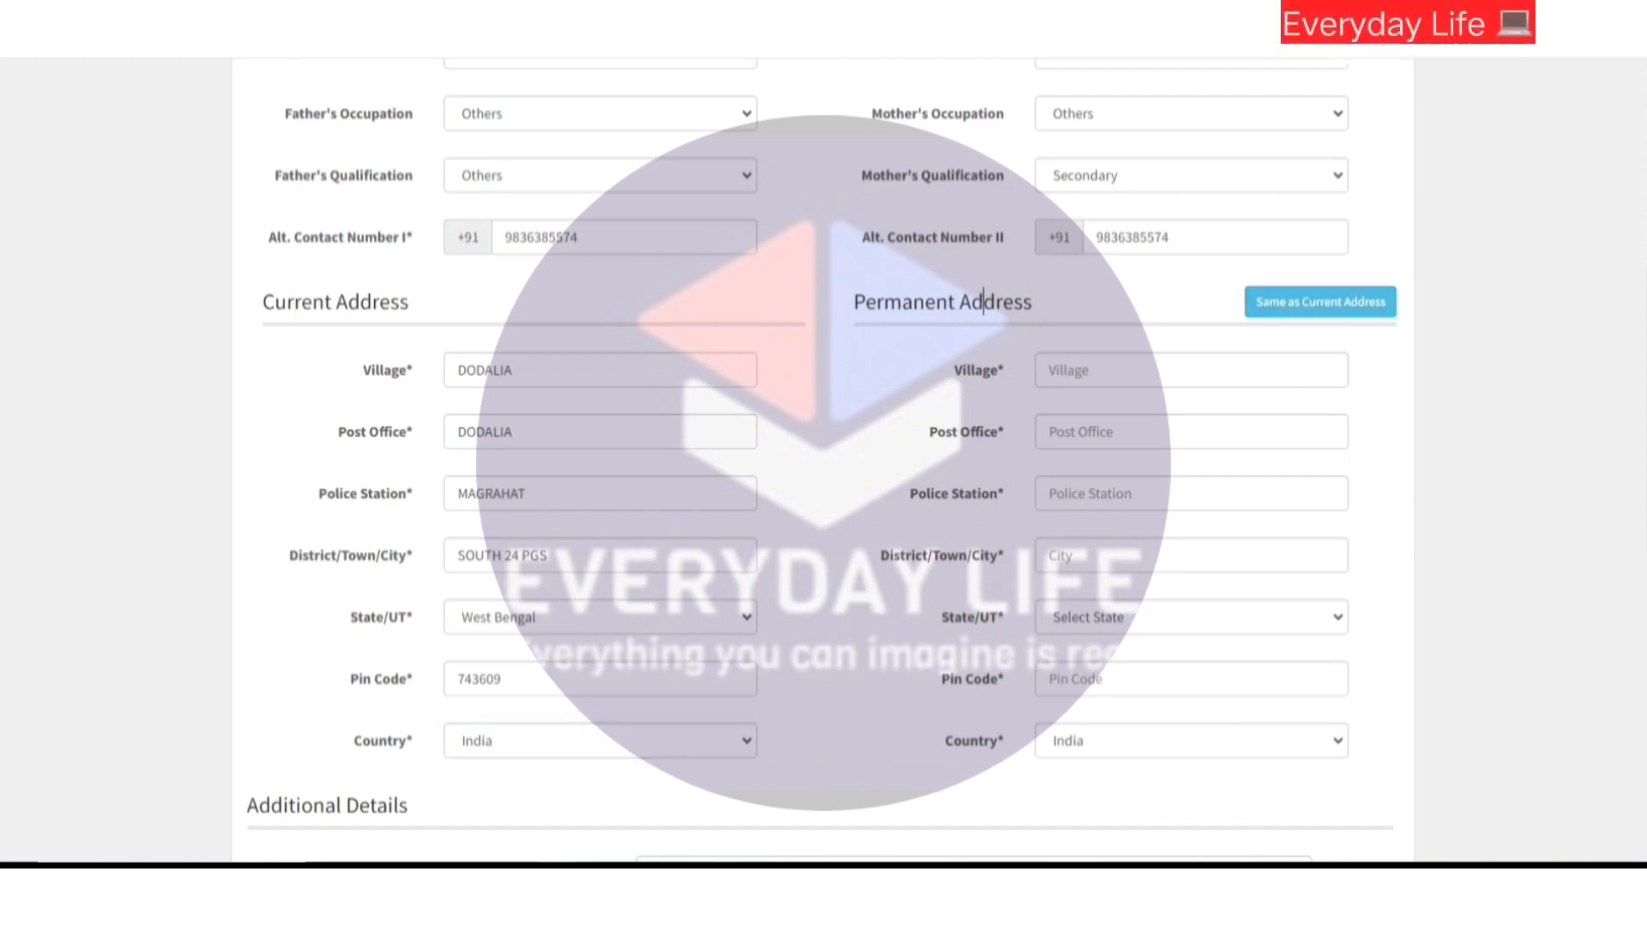
click(1320, 302)
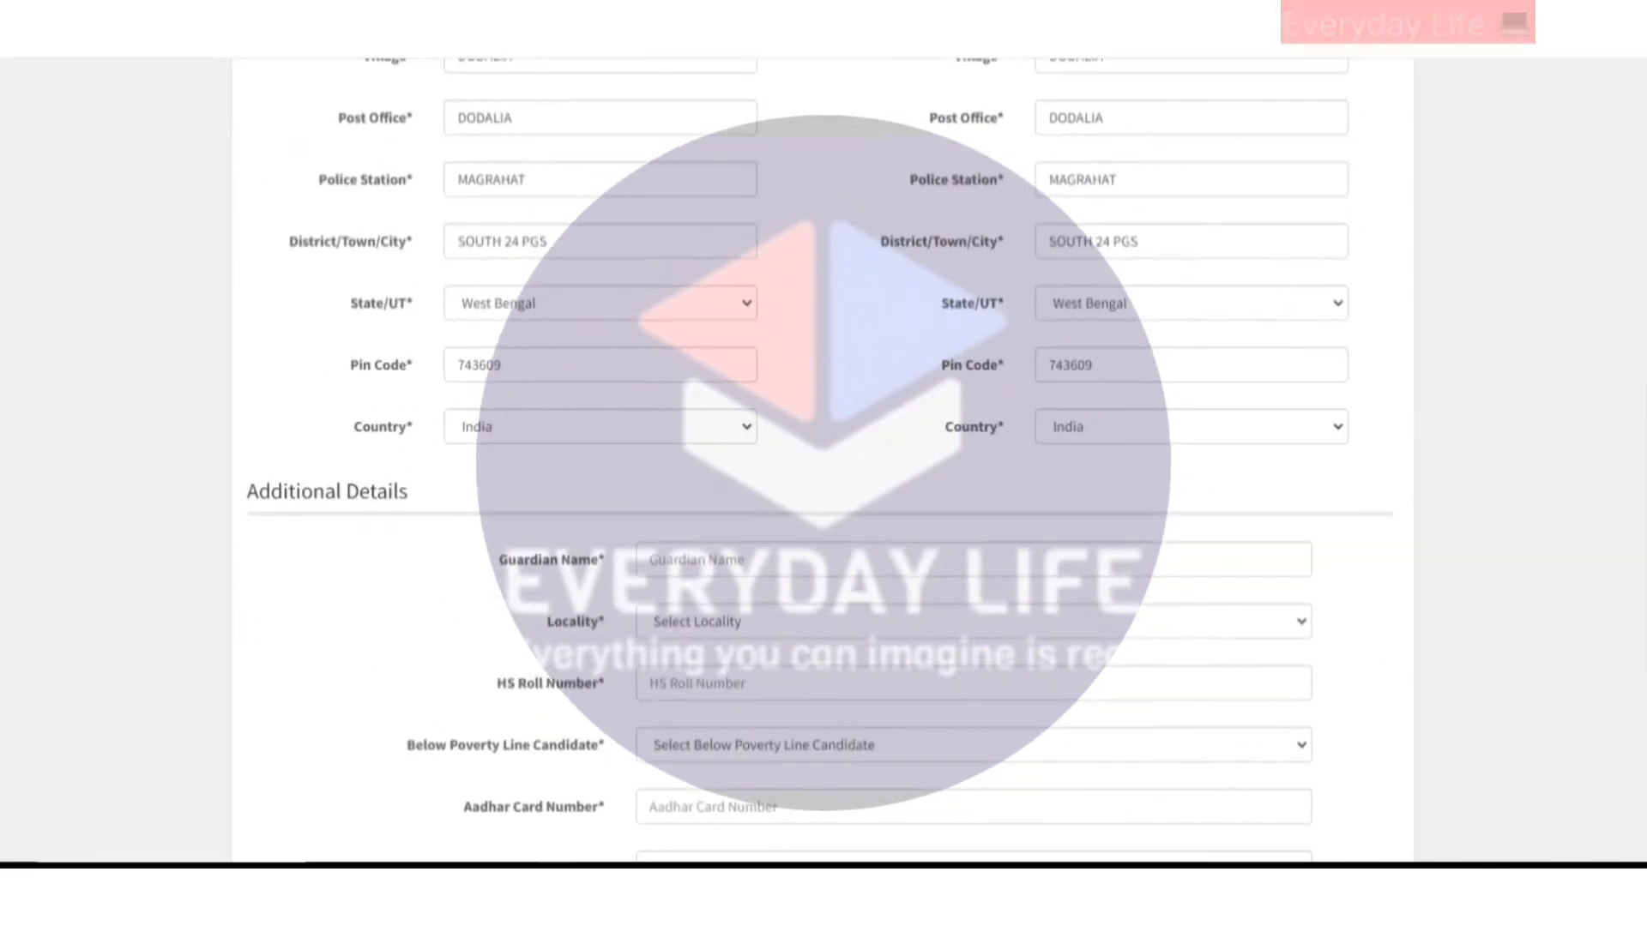
scroll(823, 463, down, 1)
Enter the guardian's name and set the locality to Rural.
click(772, 454)
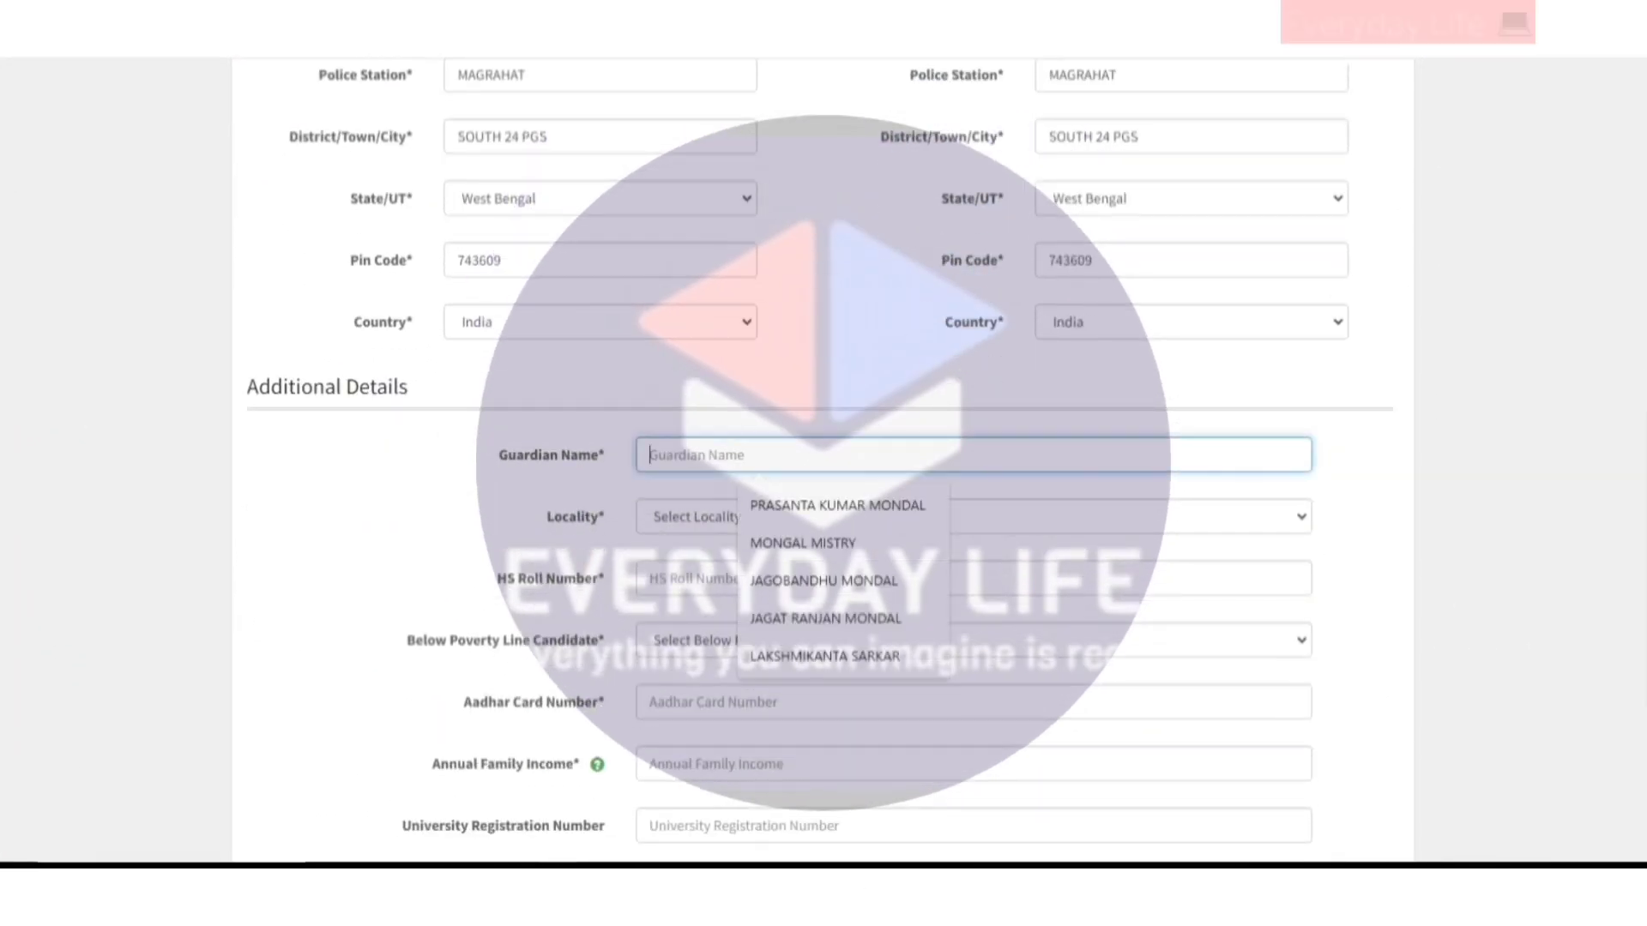
scroll(824, 463, down, 1)
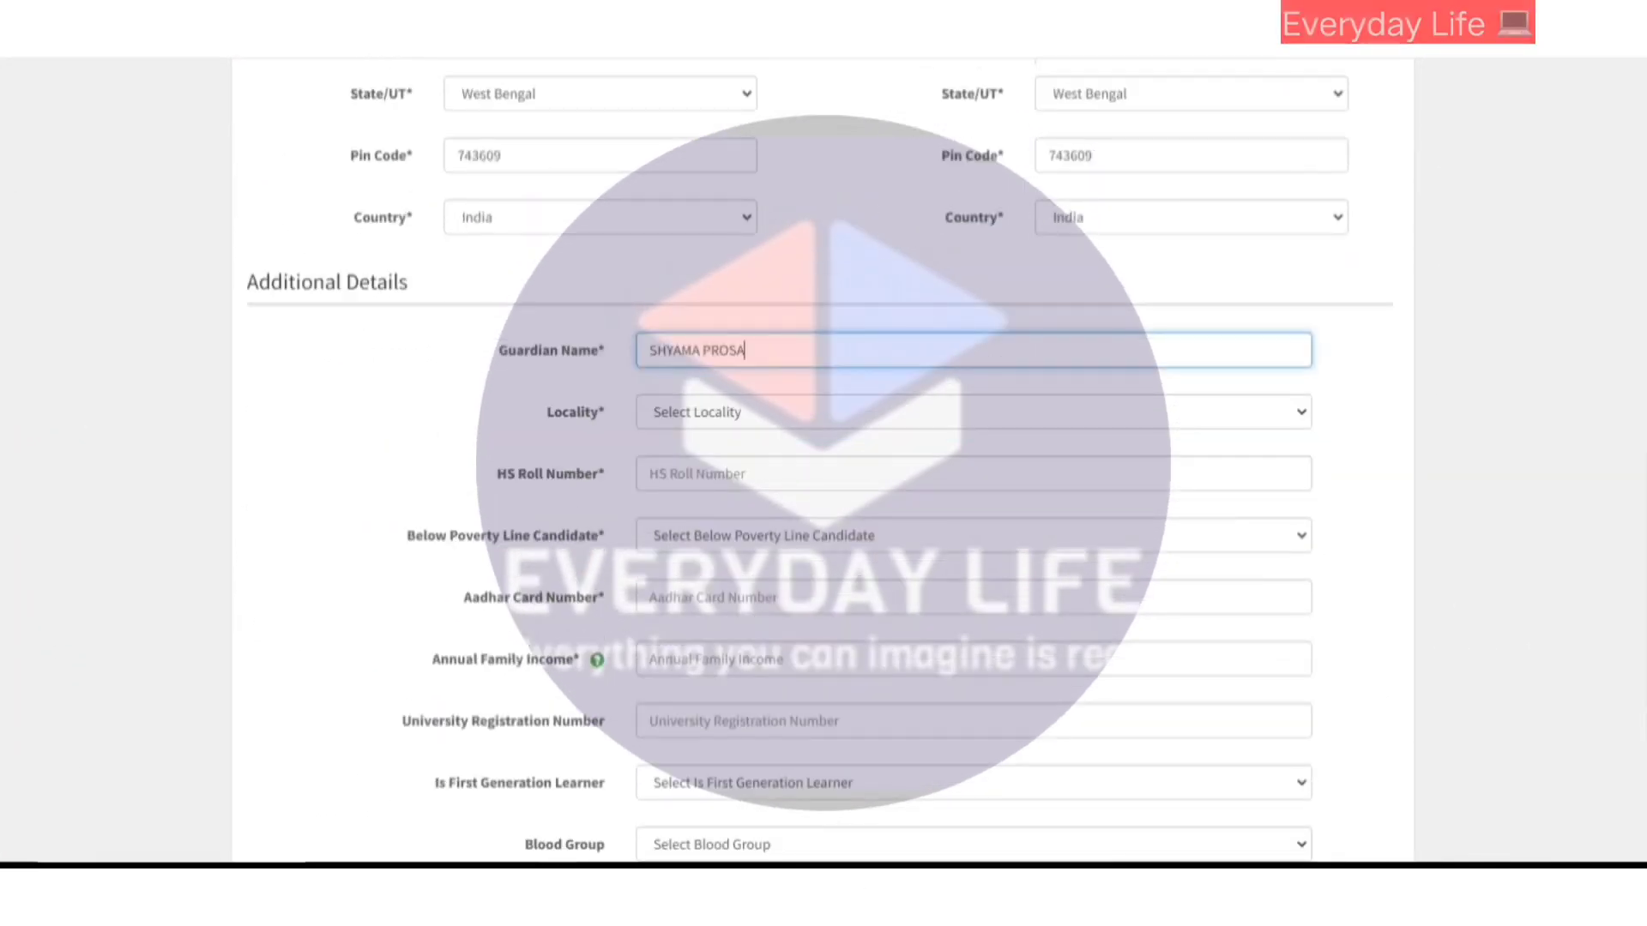
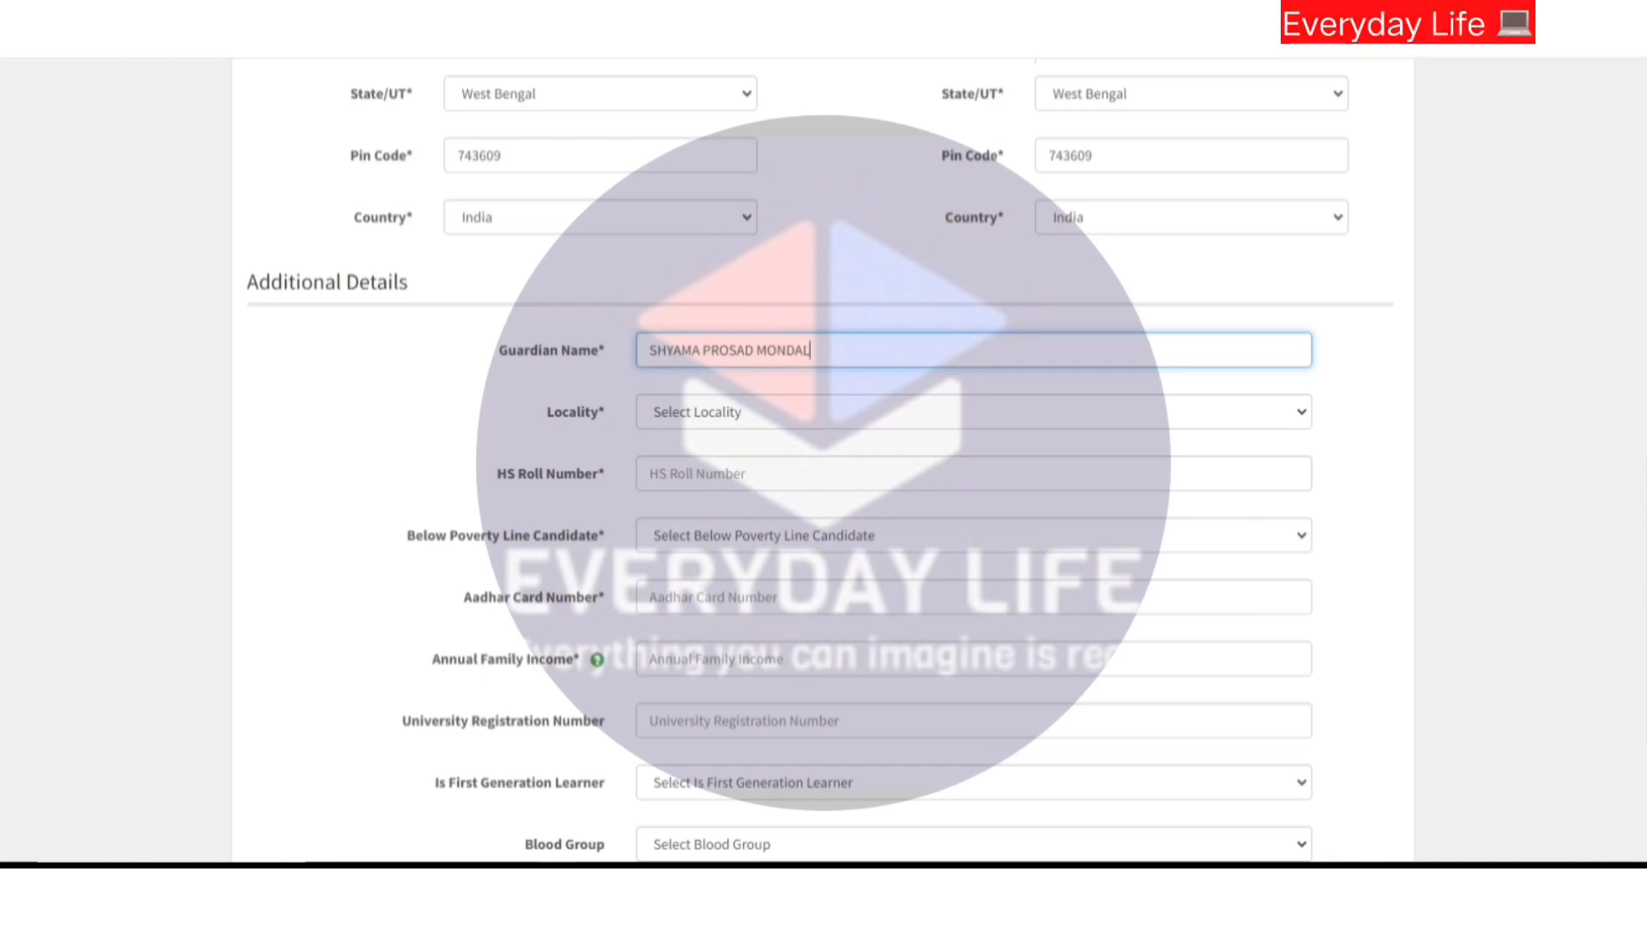
click(973, 412)
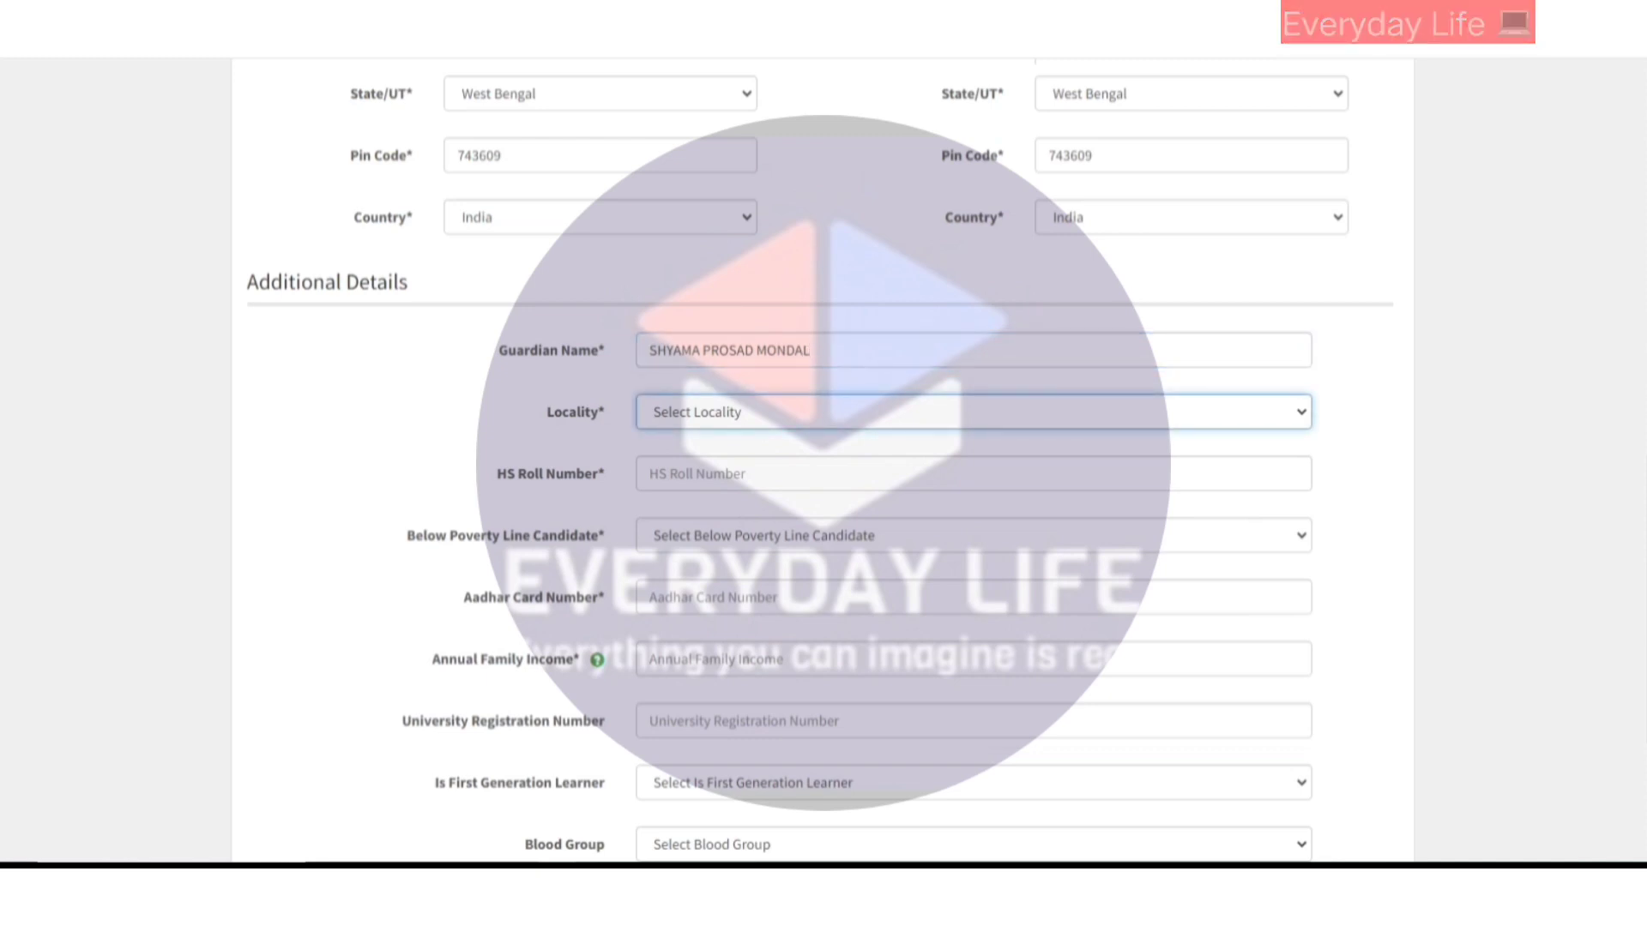
key(alt+Down)
key(Down)
key(Down)
key(Down)
key(Return)
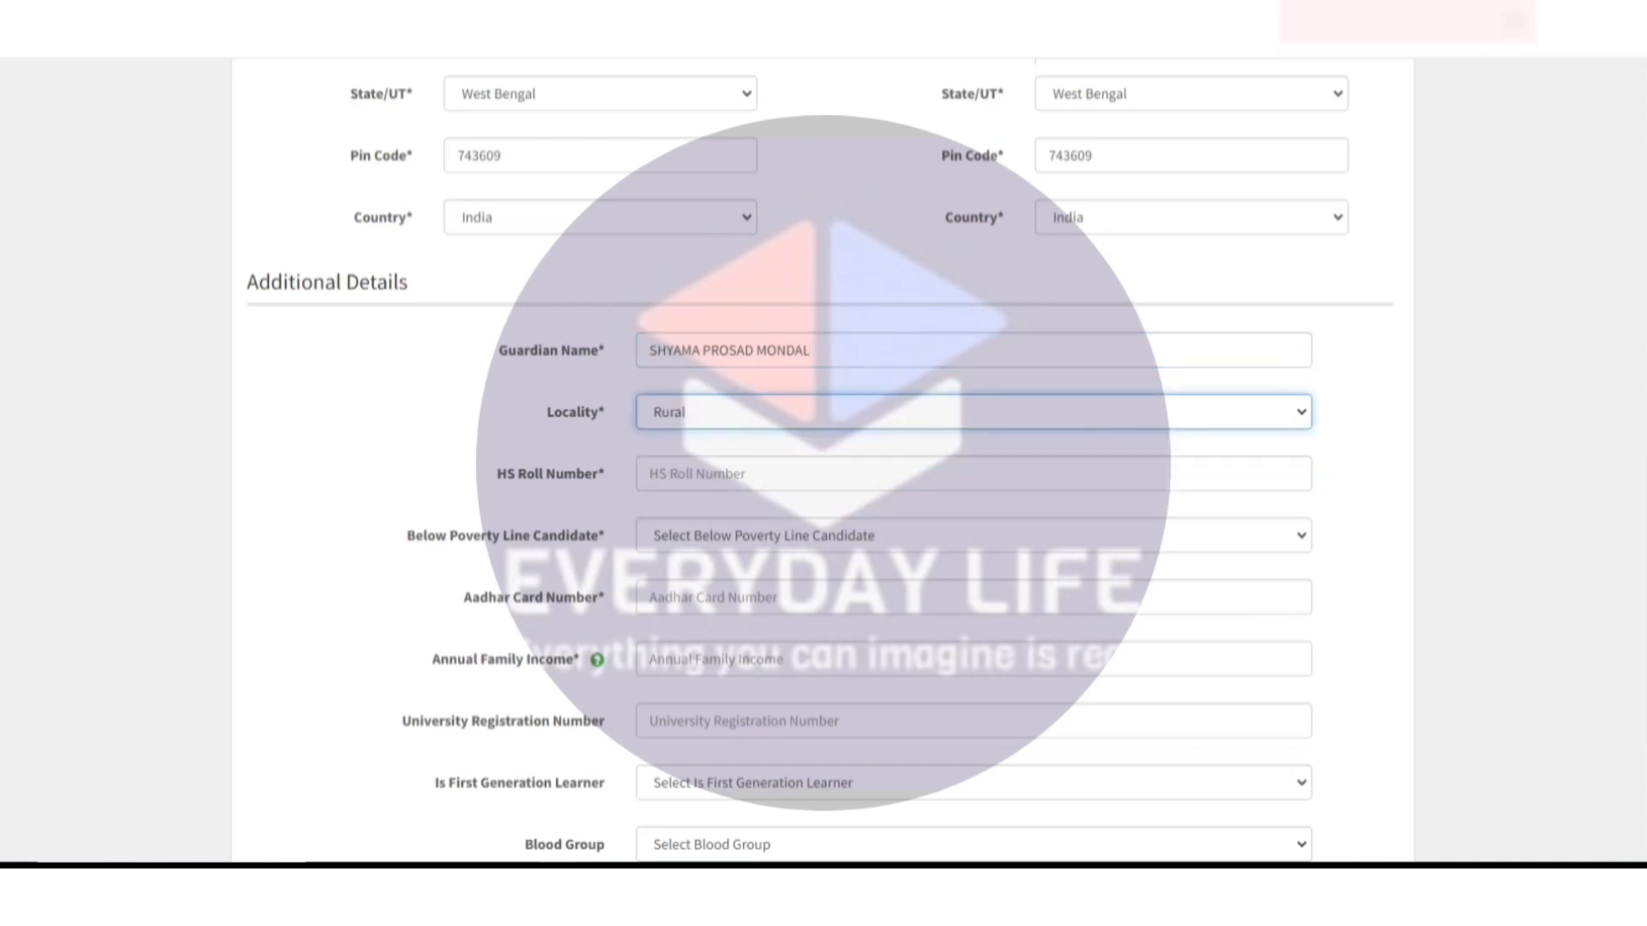
Enter the HS roll number, answer No for BPL, and enter the Aadhaar number.
click(974, 474)
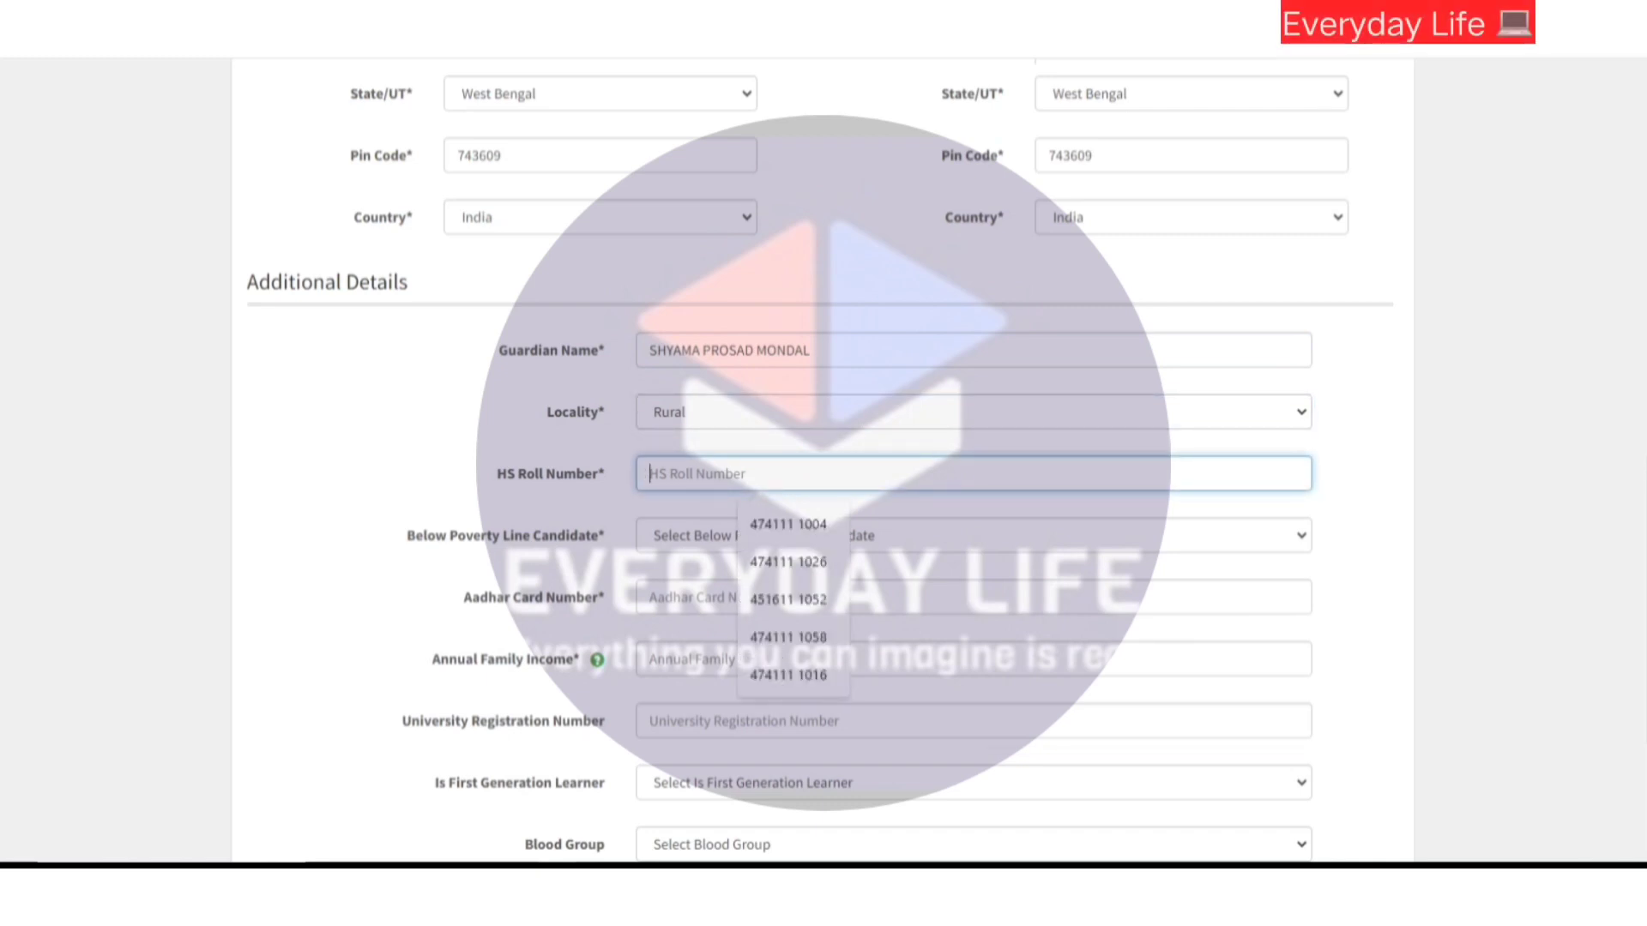
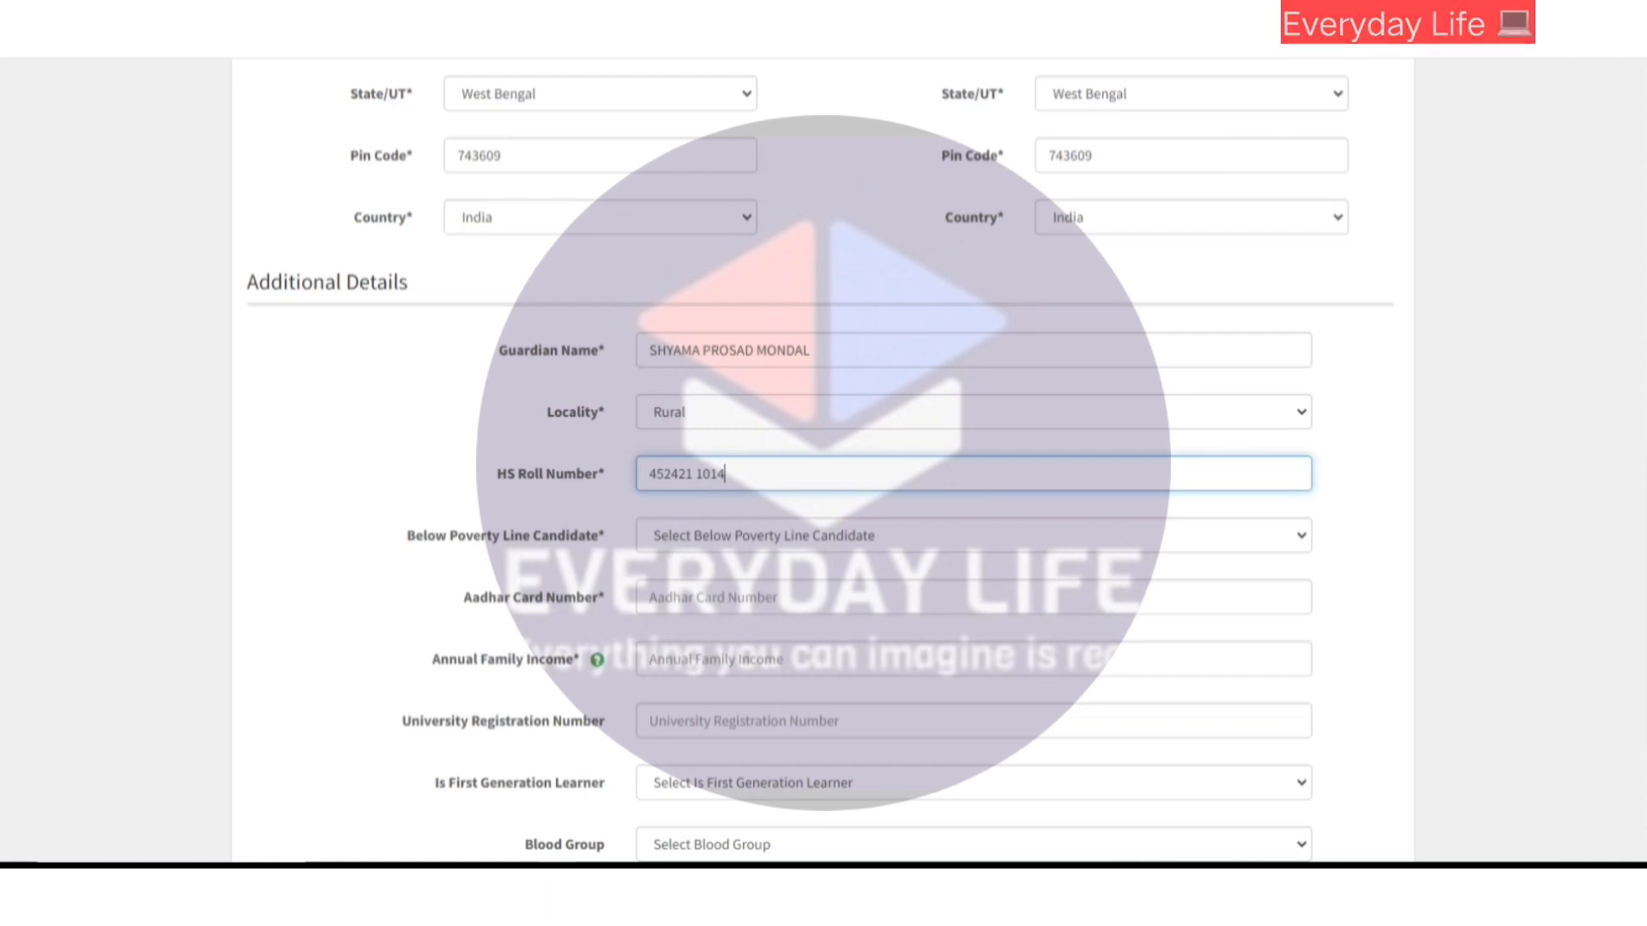
key(Tab)
key(alt+Down)
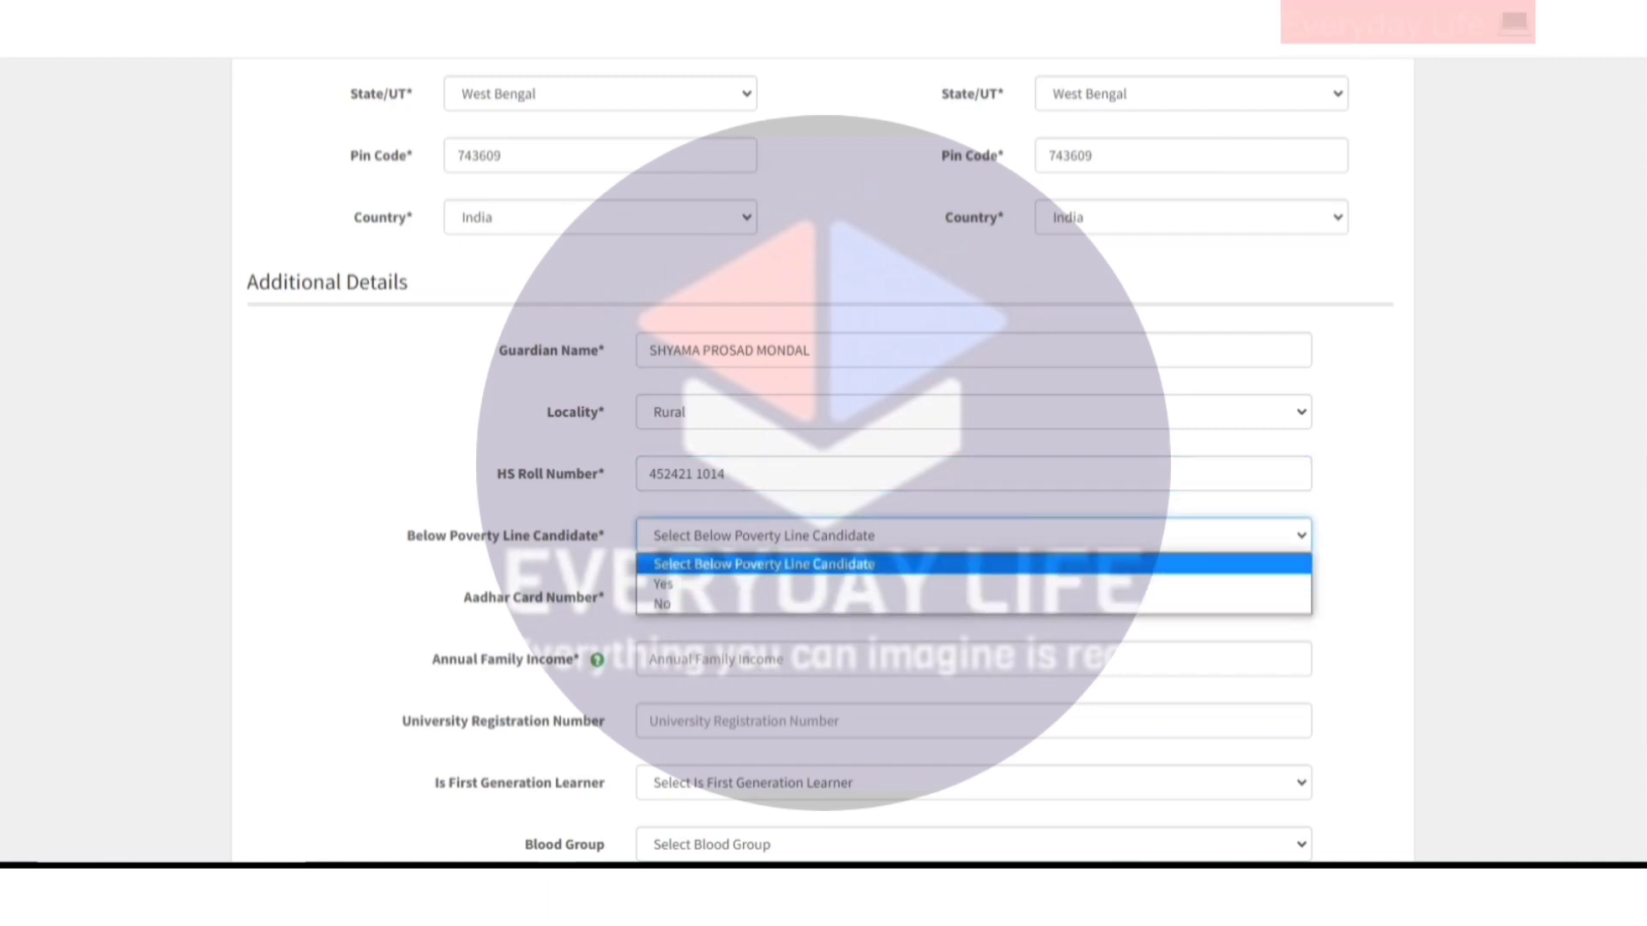
key(Down)
key(Down)
key(Return)
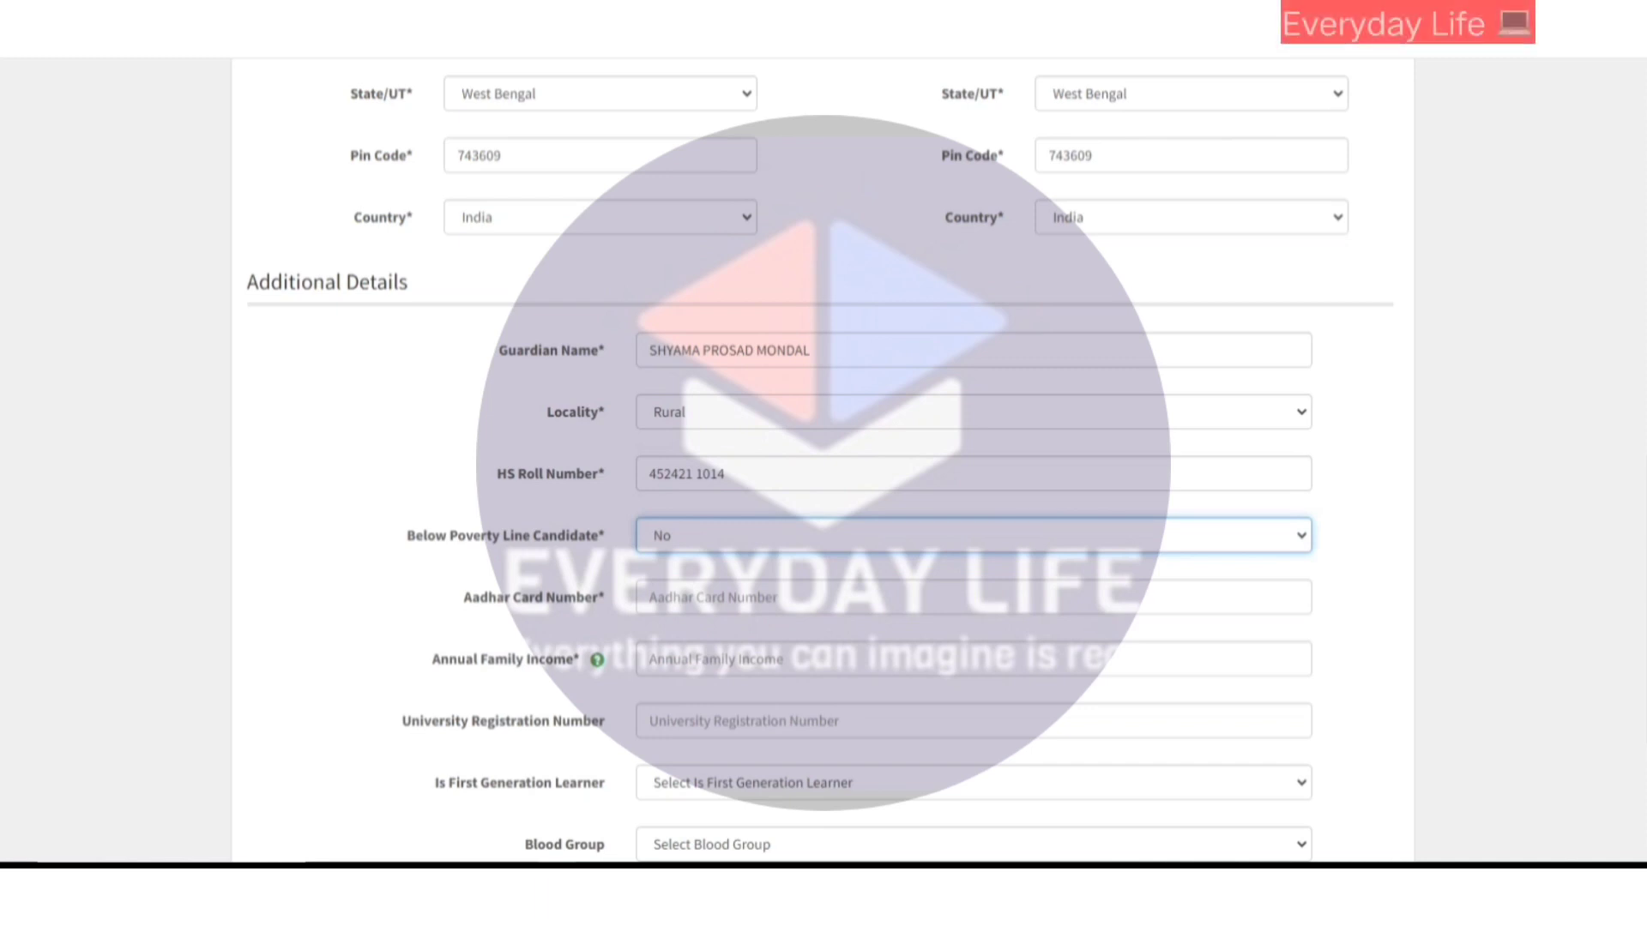
key(Tab)
key(Return)
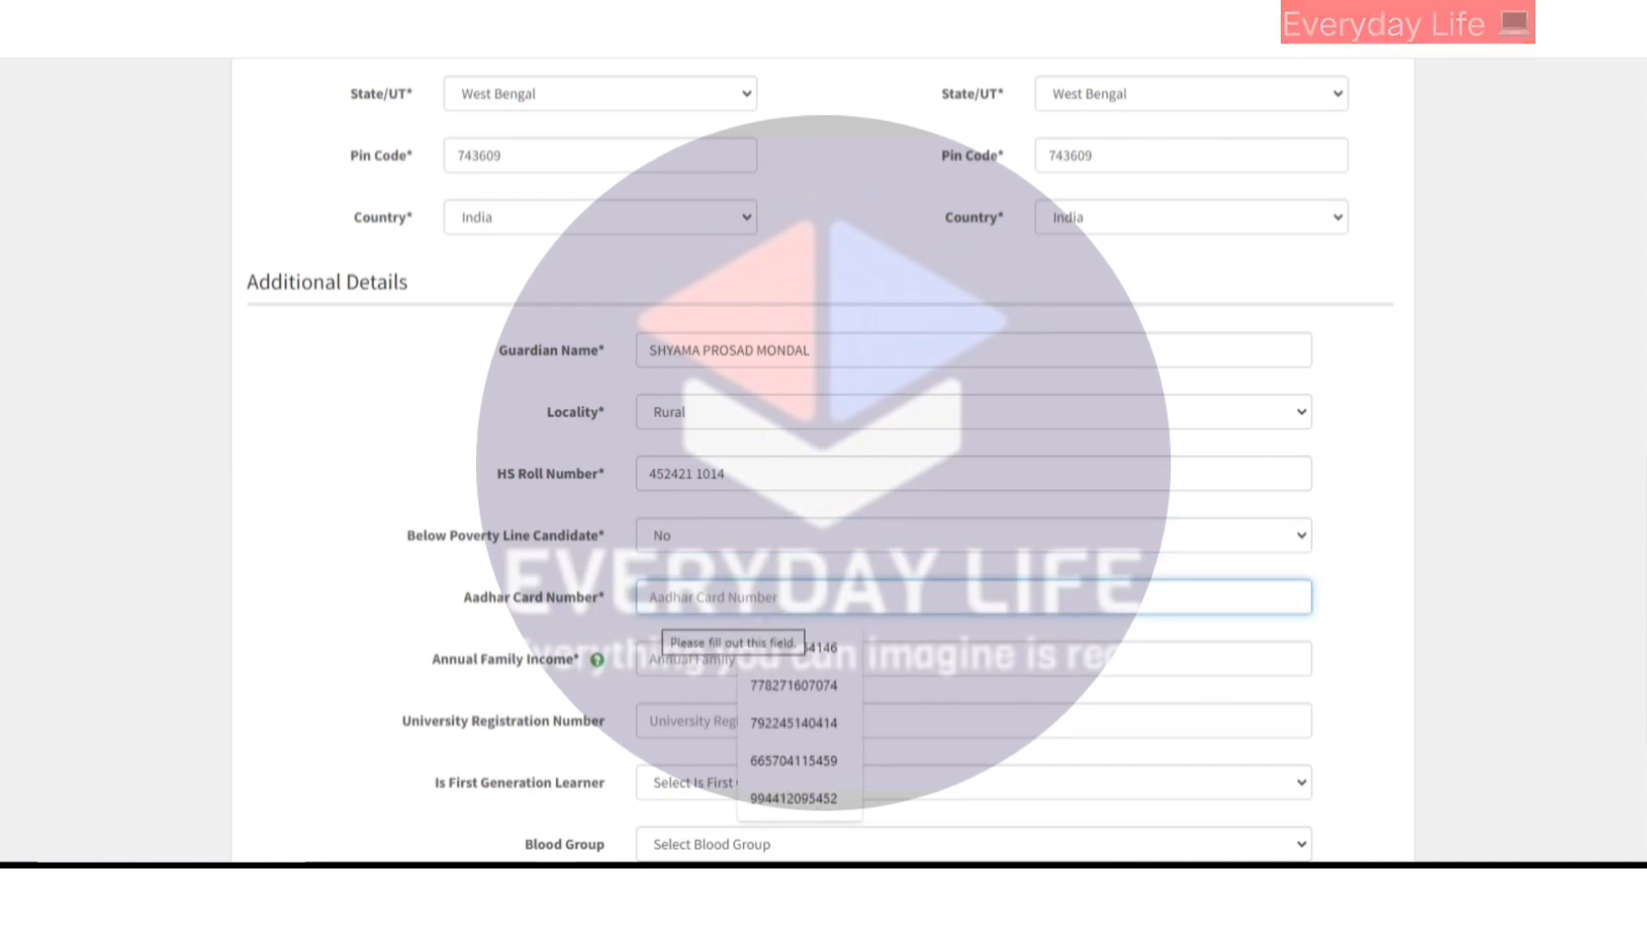
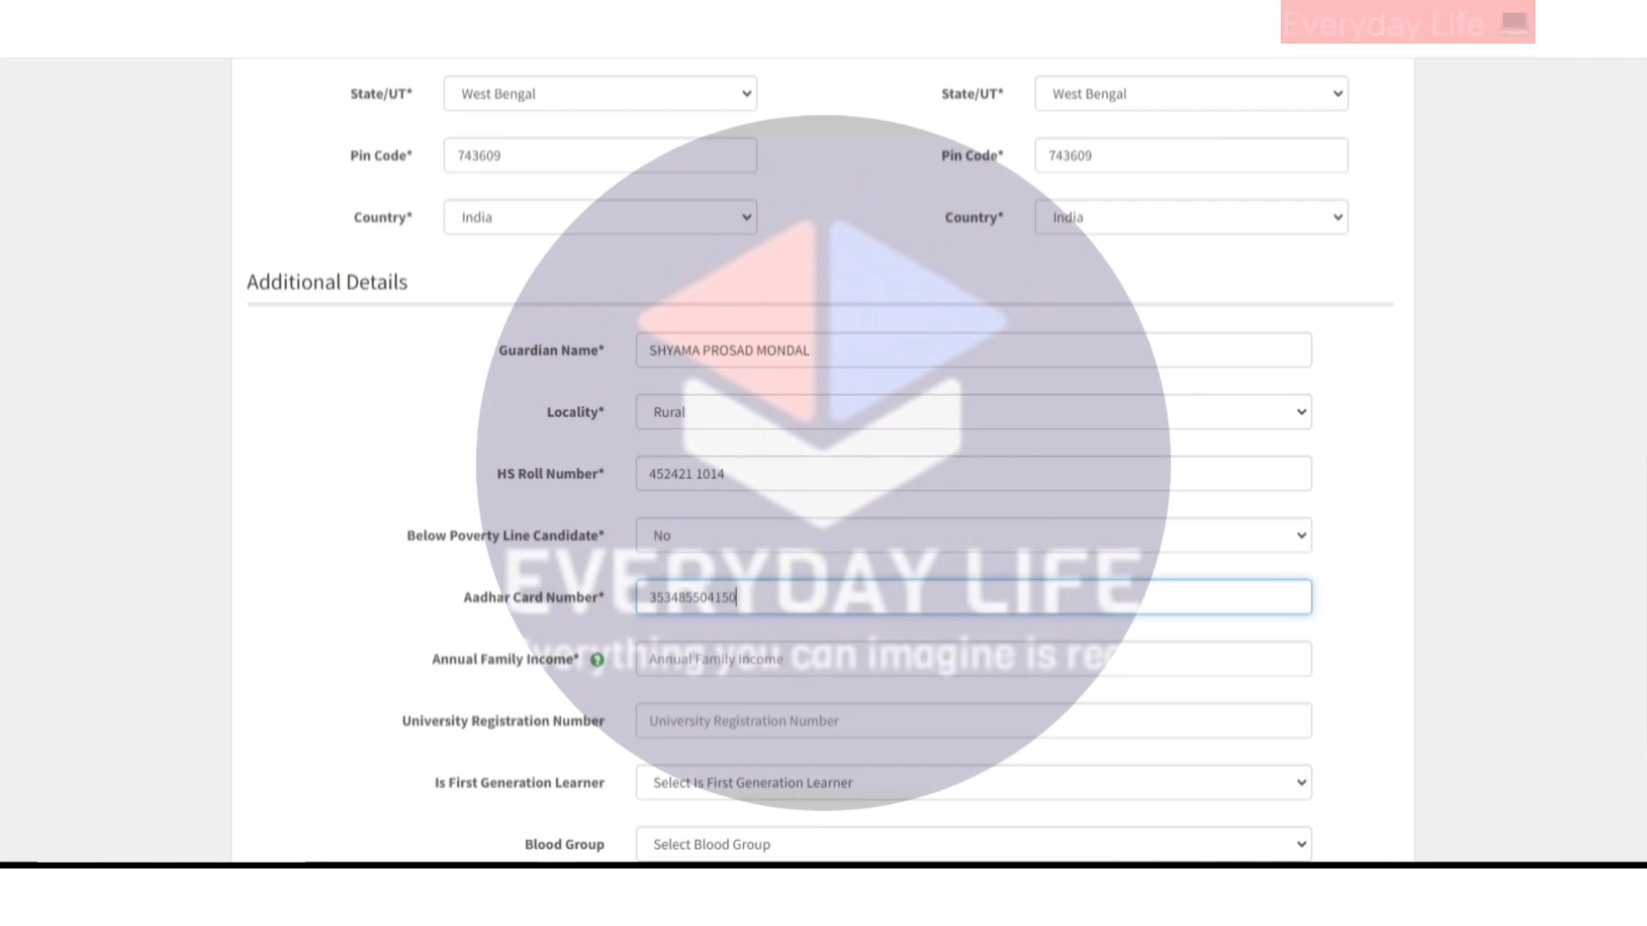
Enter annual family income 60000 and reset the below-poverty-line answer to No.
scroll(821, 463, down, 2)
click(974, 554)
text(60000)
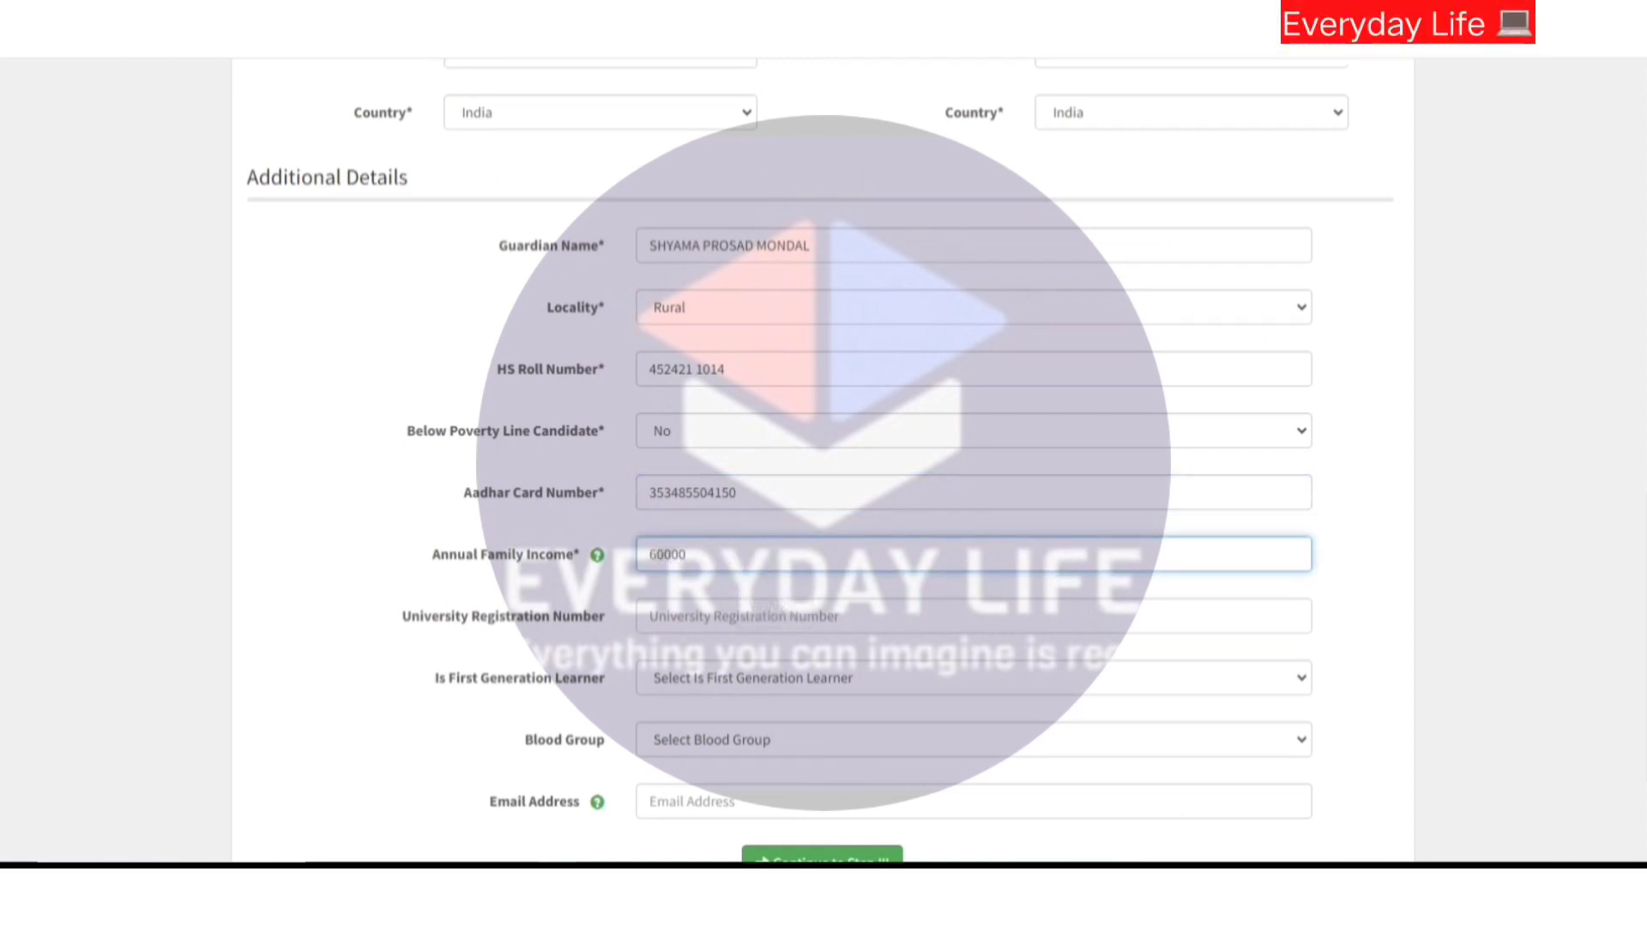
click(974, 430)
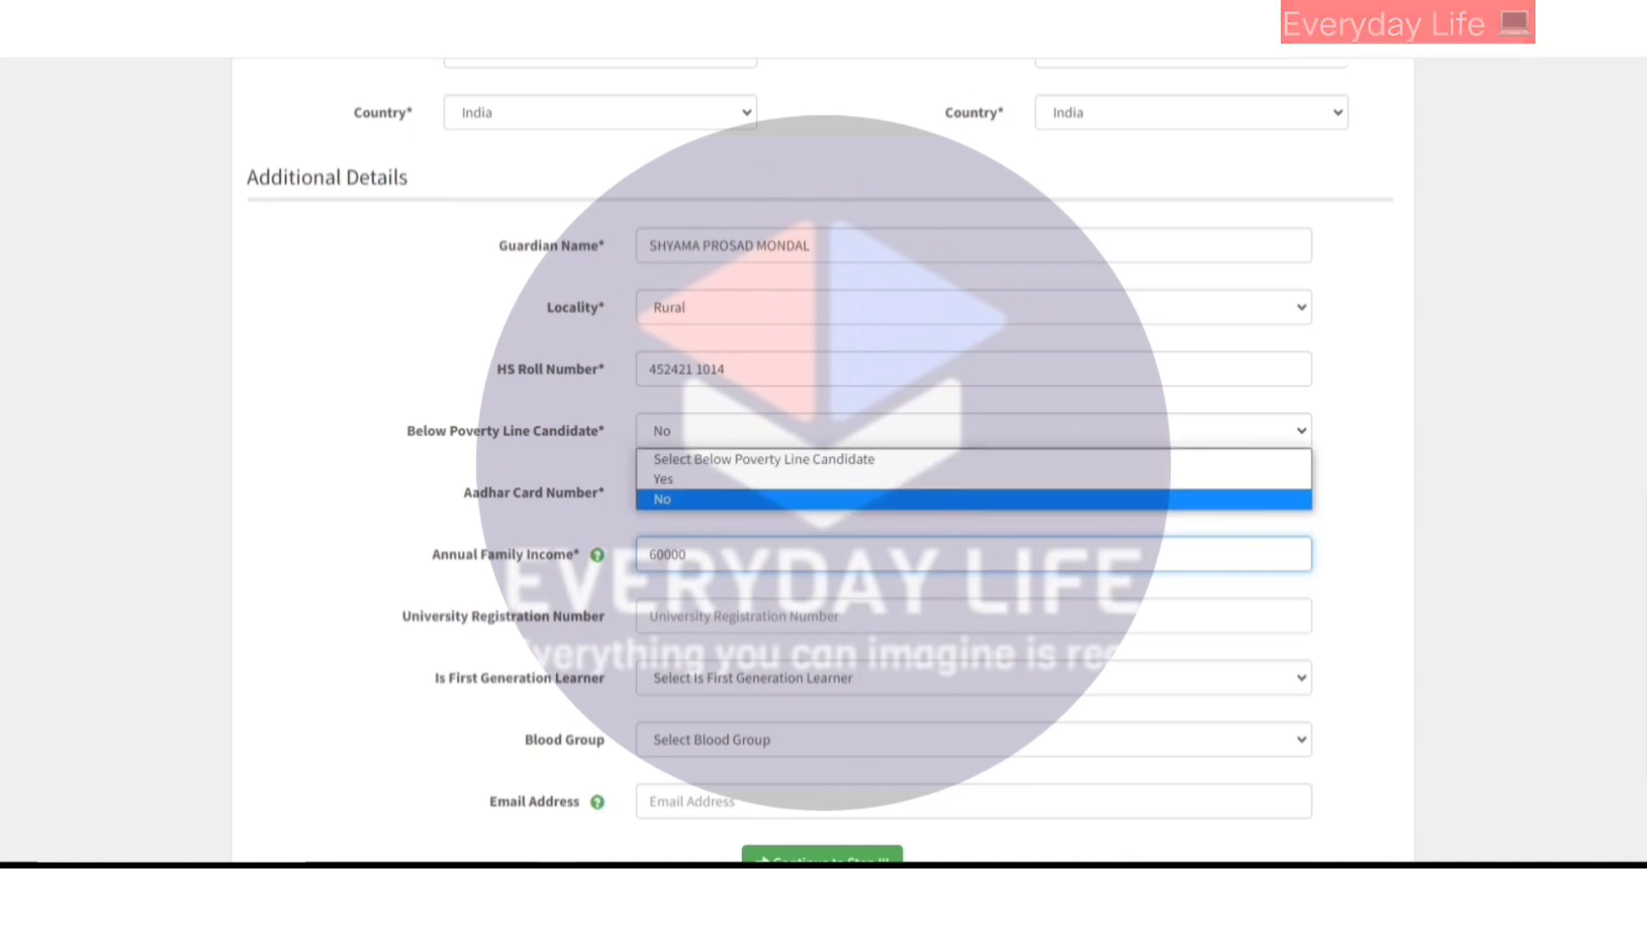
click(858, 478)
click(654, 430)
click(654, 431)
click(653, 430)
key(Return)
key(Down)
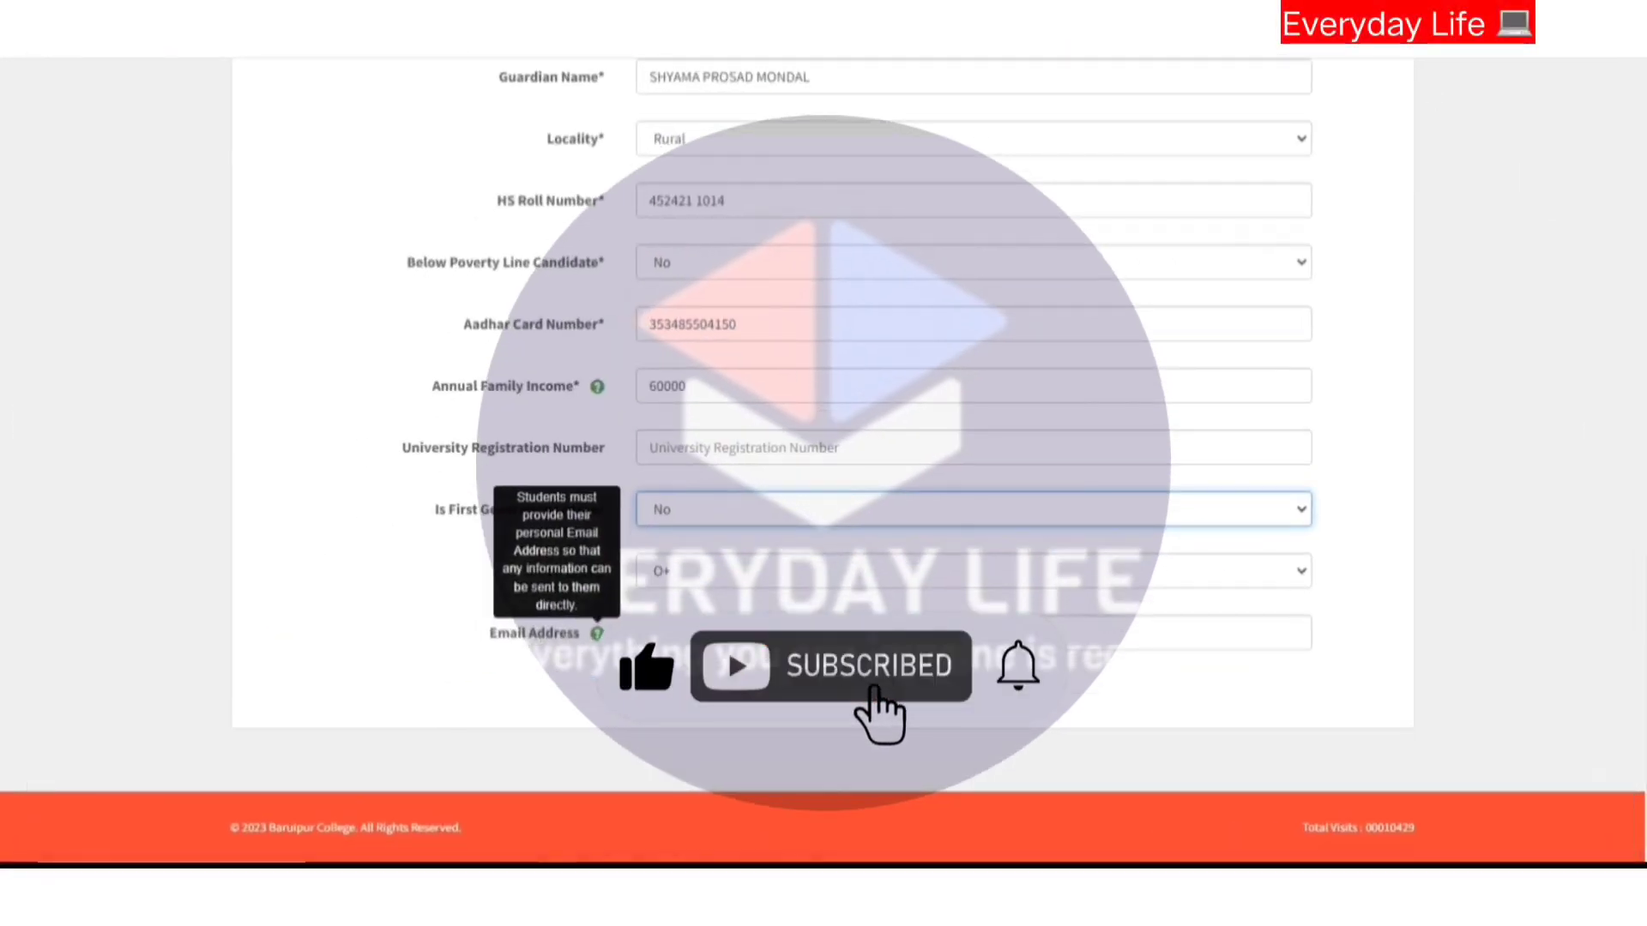
Start entering the student's e-mail address.
mouse_move(597, 387)
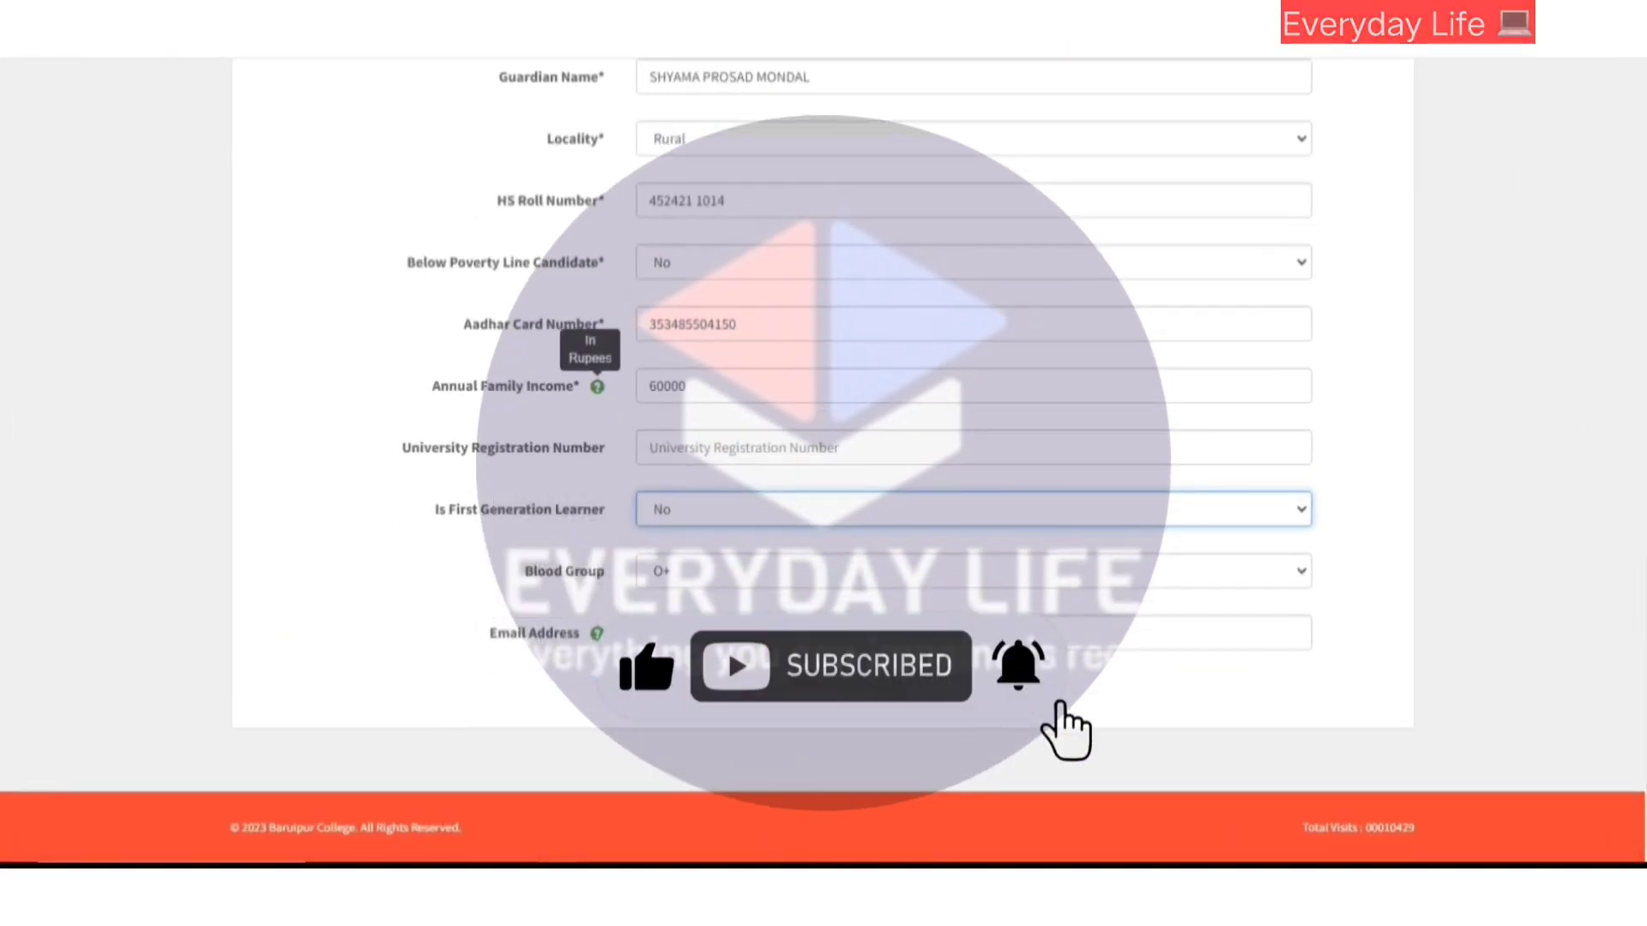
click(687, 633)
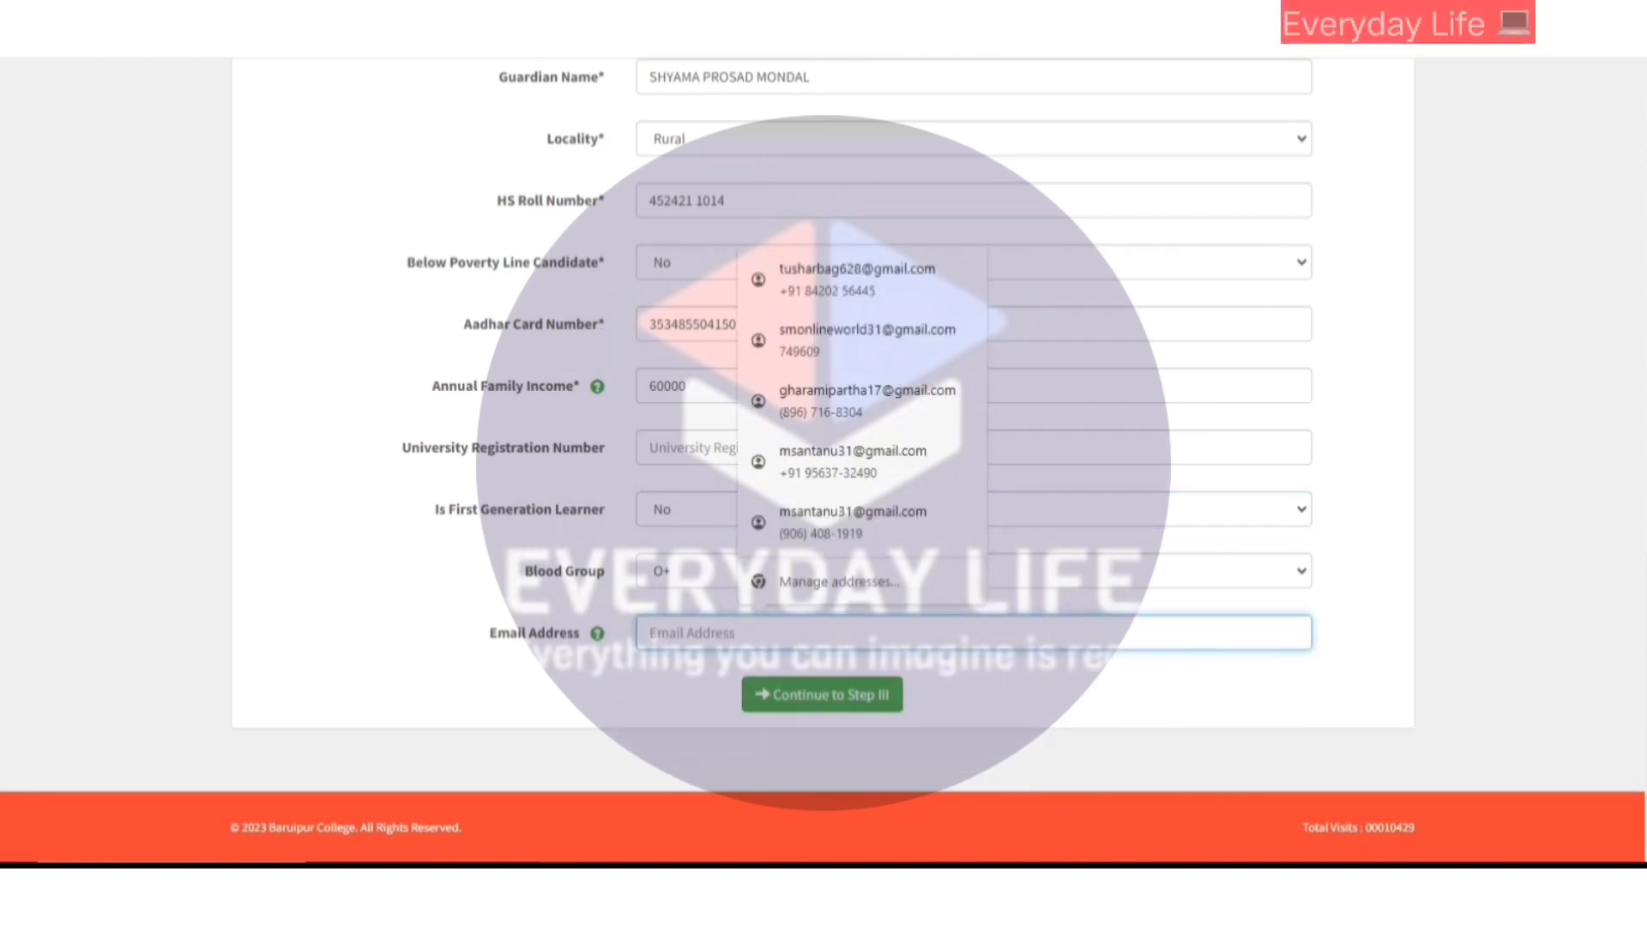
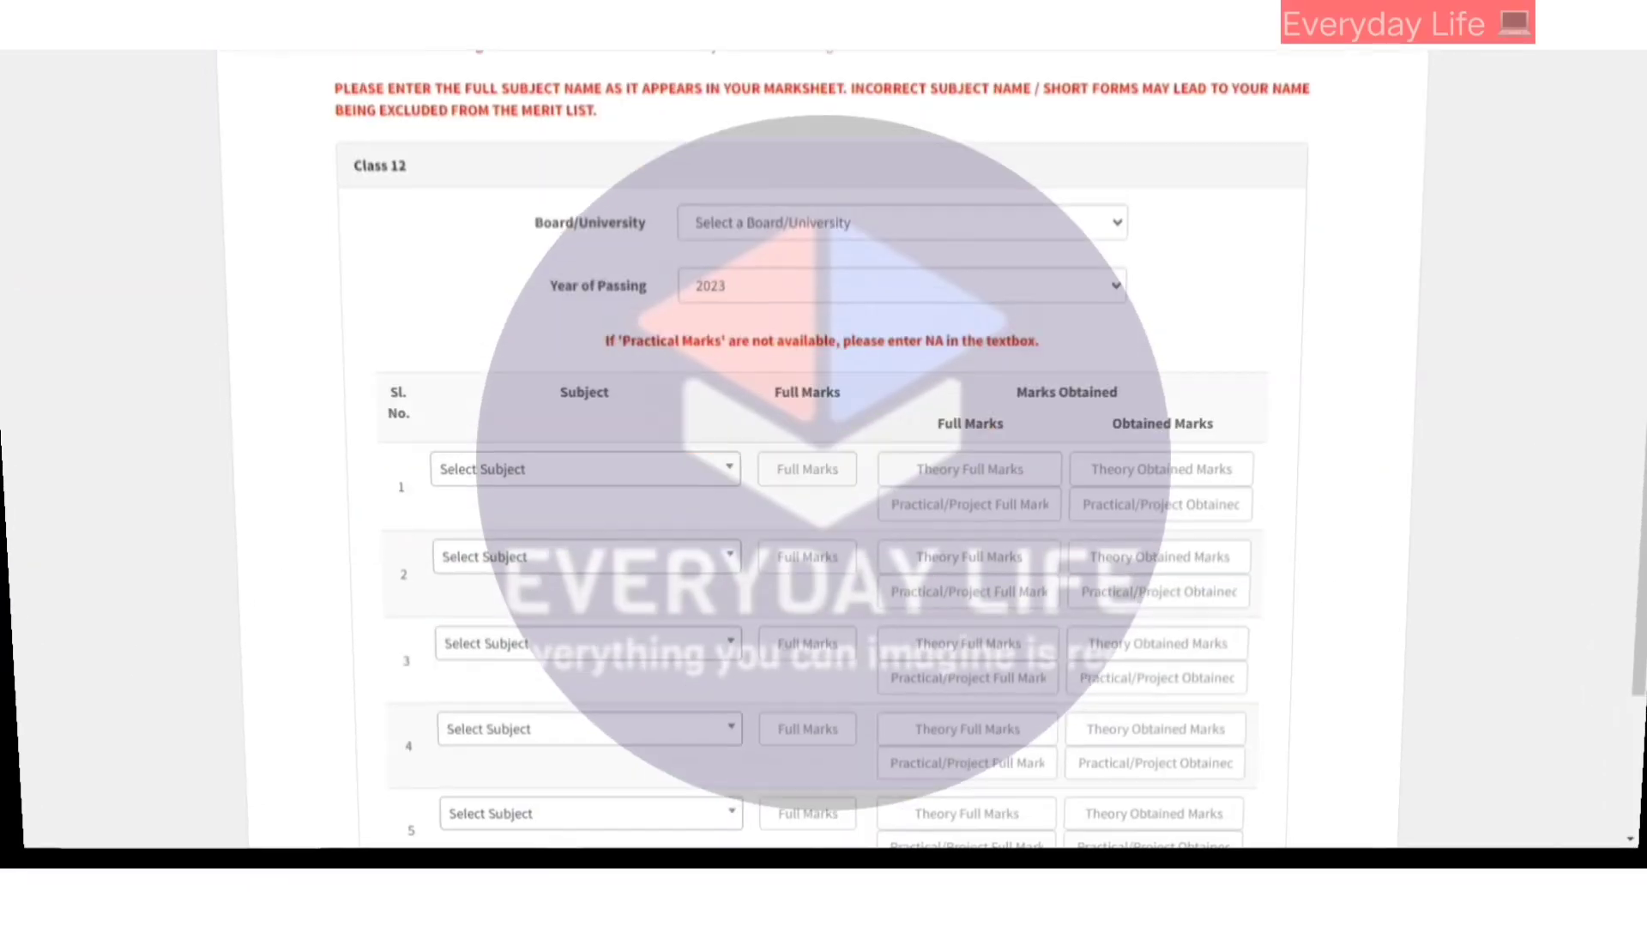
Set the Class 12 board to West Bengal Council of Higher Secondary Education.
scroll(824, 464, up, 3)
triple_click(387, 274)
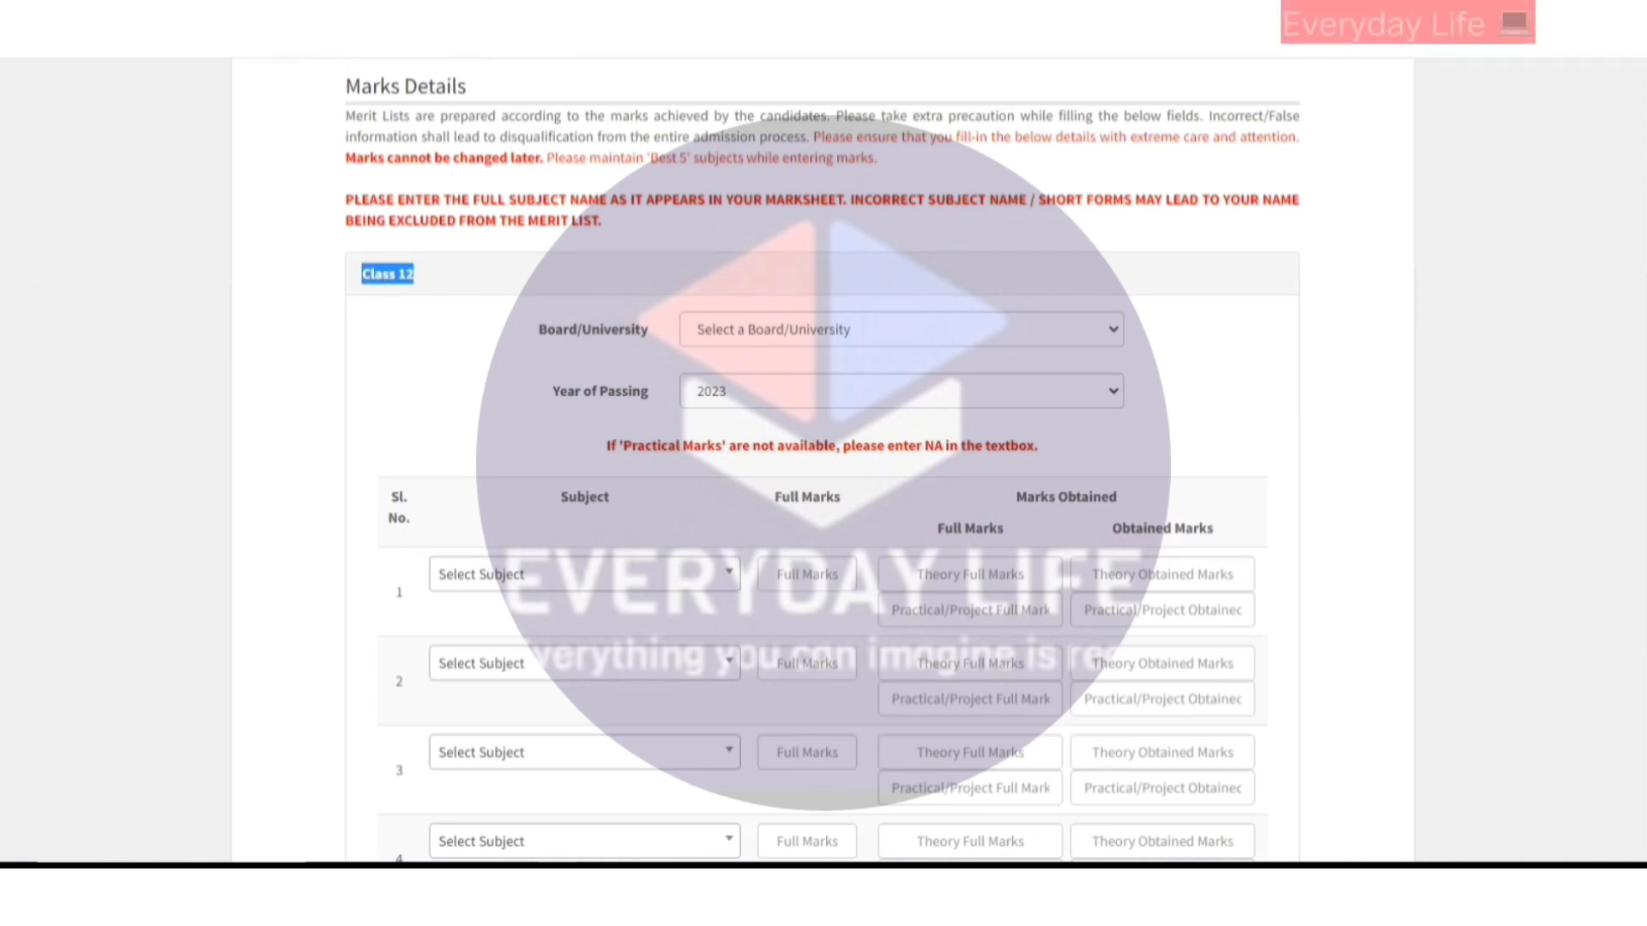
click(901, 329)
key(w)
key(Down)
key(Down)
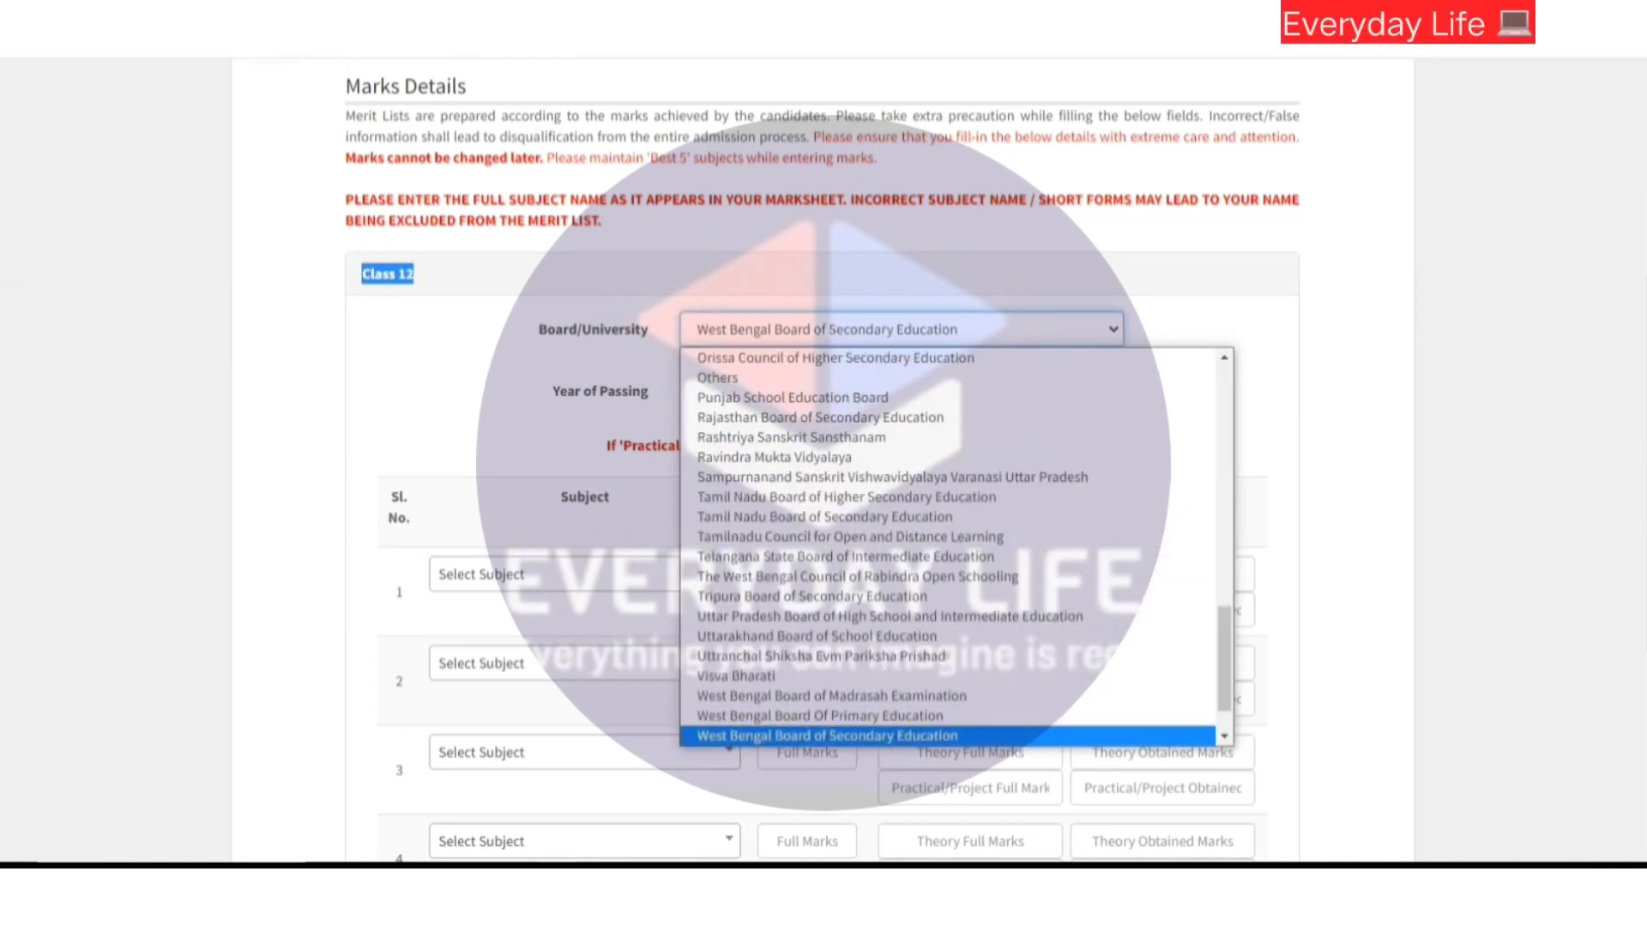
key(Down)
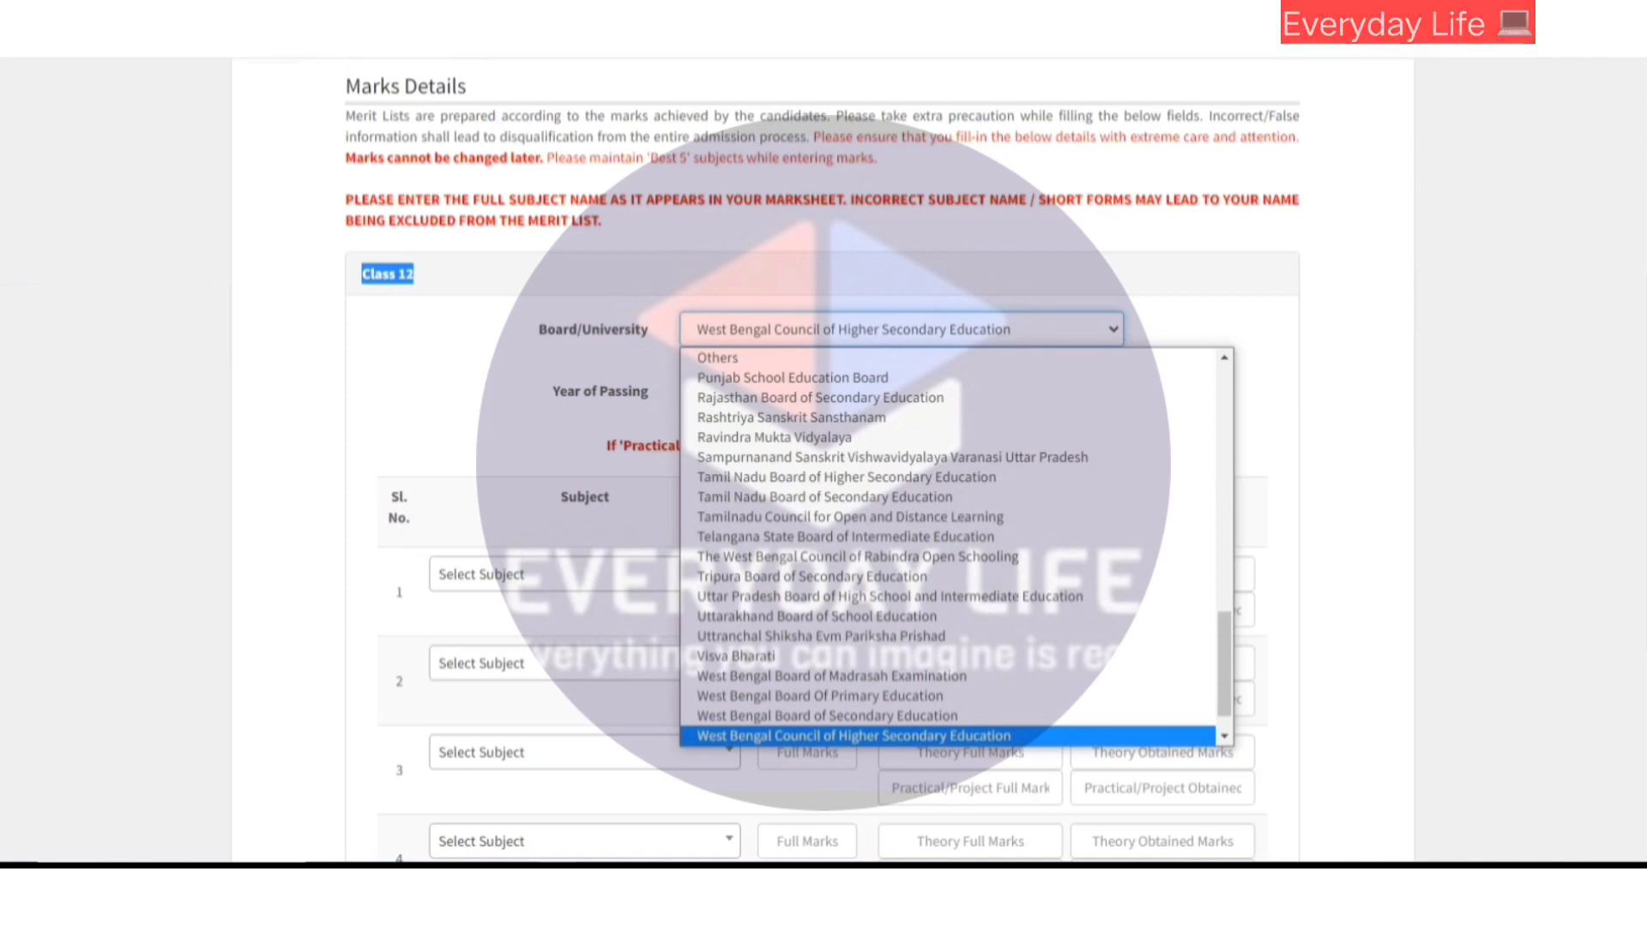
key(Return)
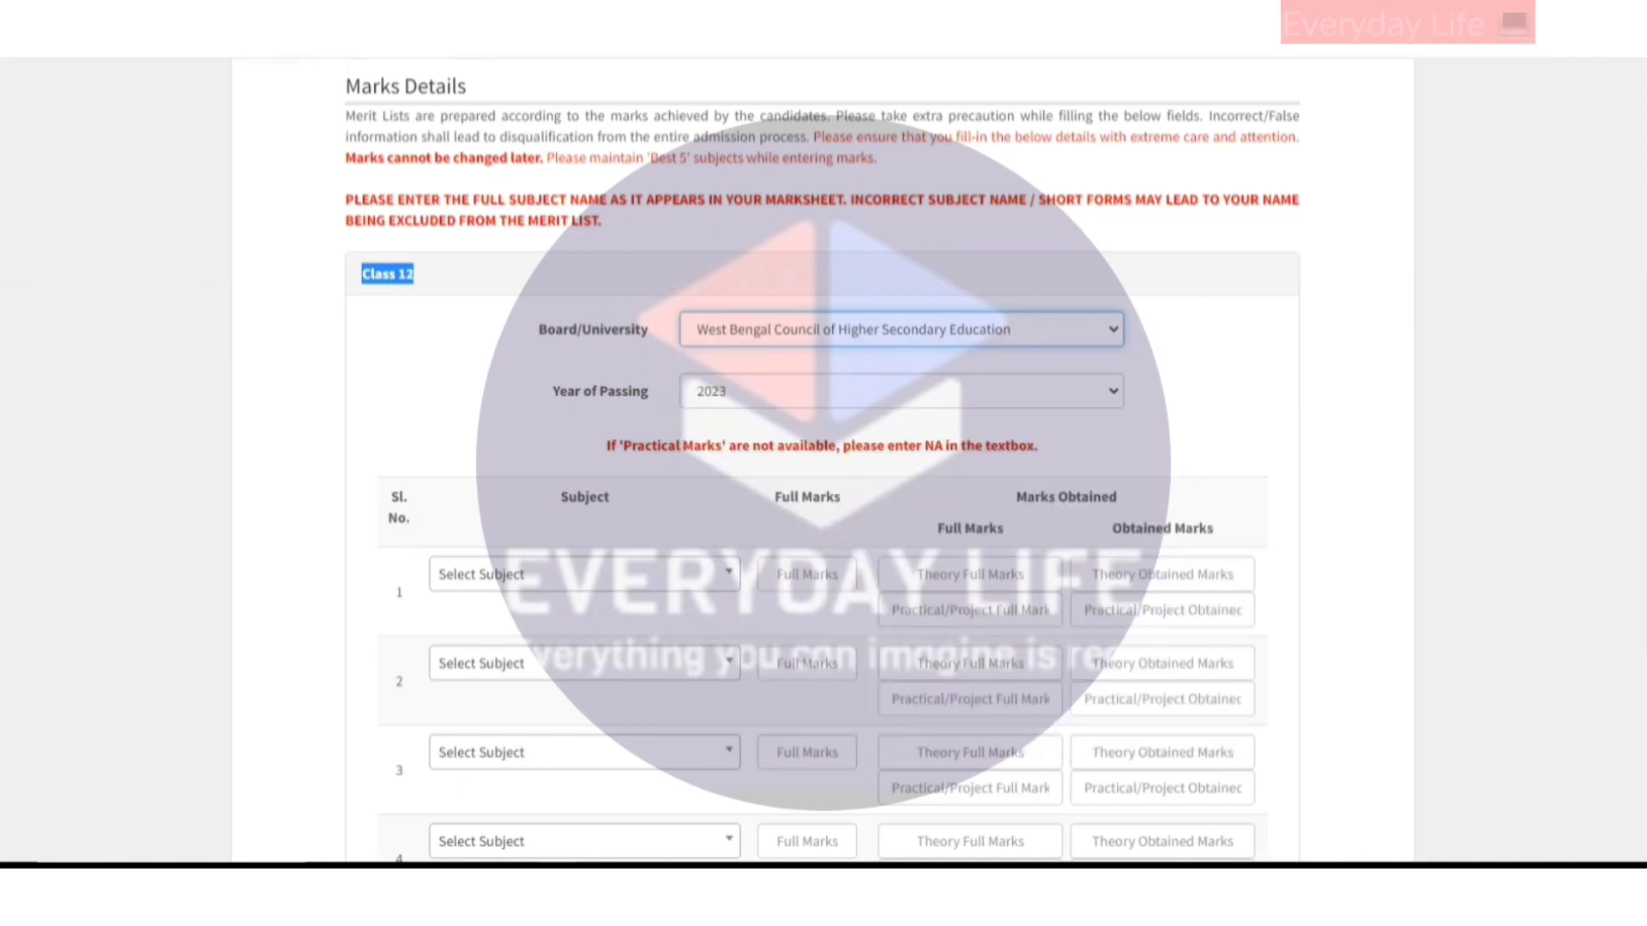
Enter full marks 100 for the Bengali, English, Education and History rows.
scroll(823, 463, down, 2)
drag(620, 340, 824, 341)
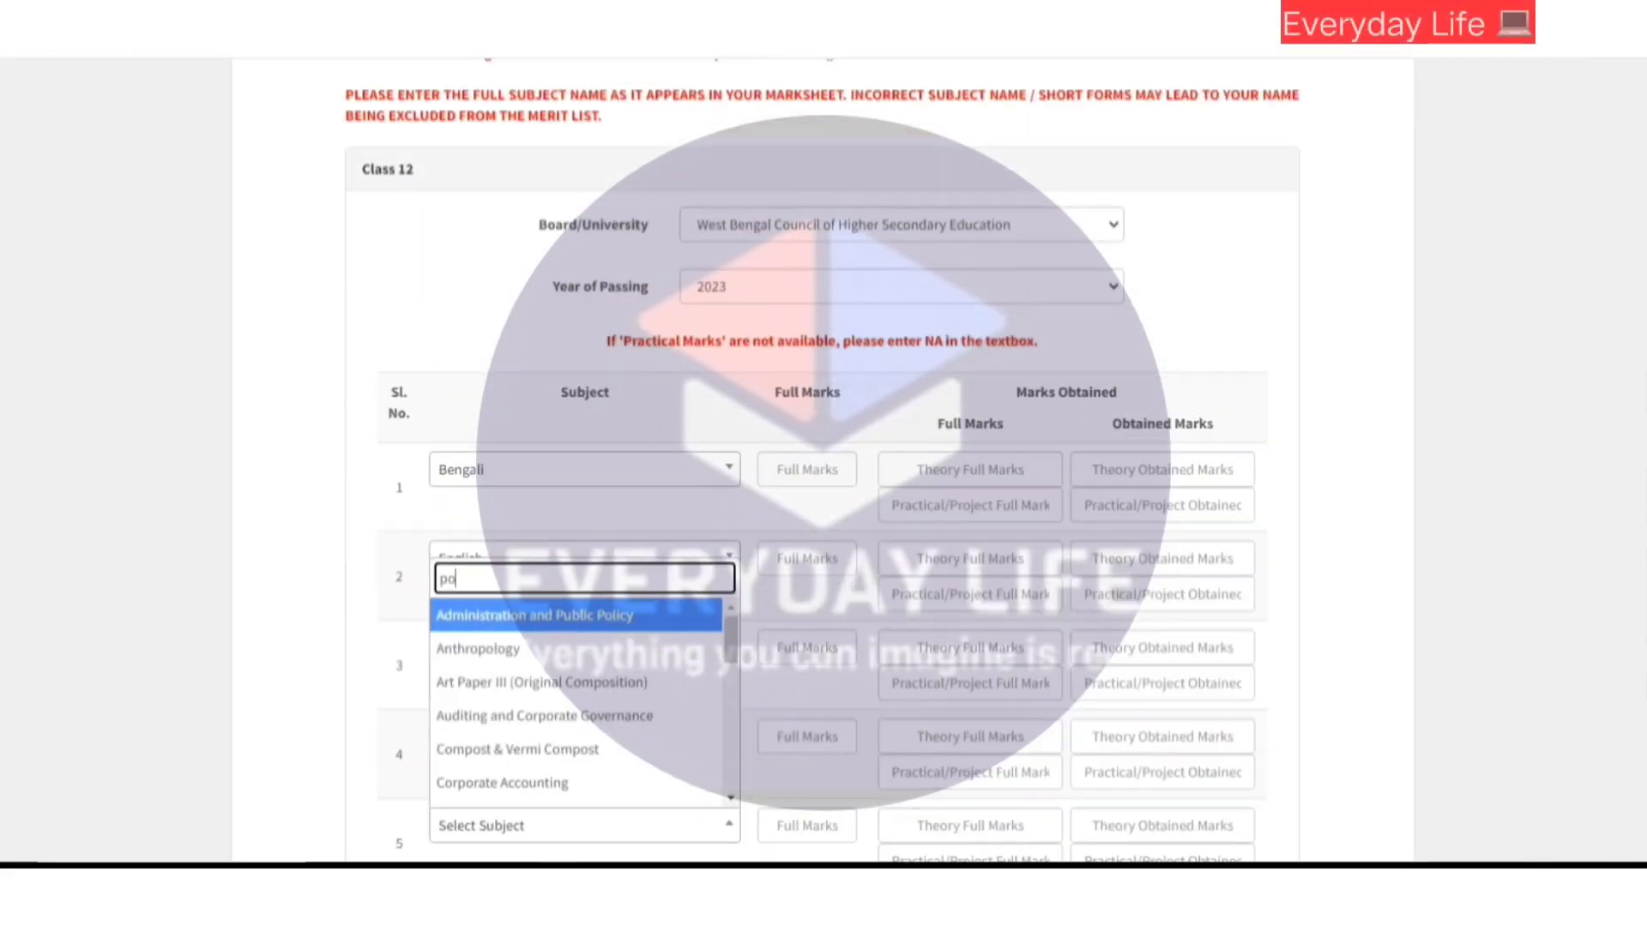
text(l)
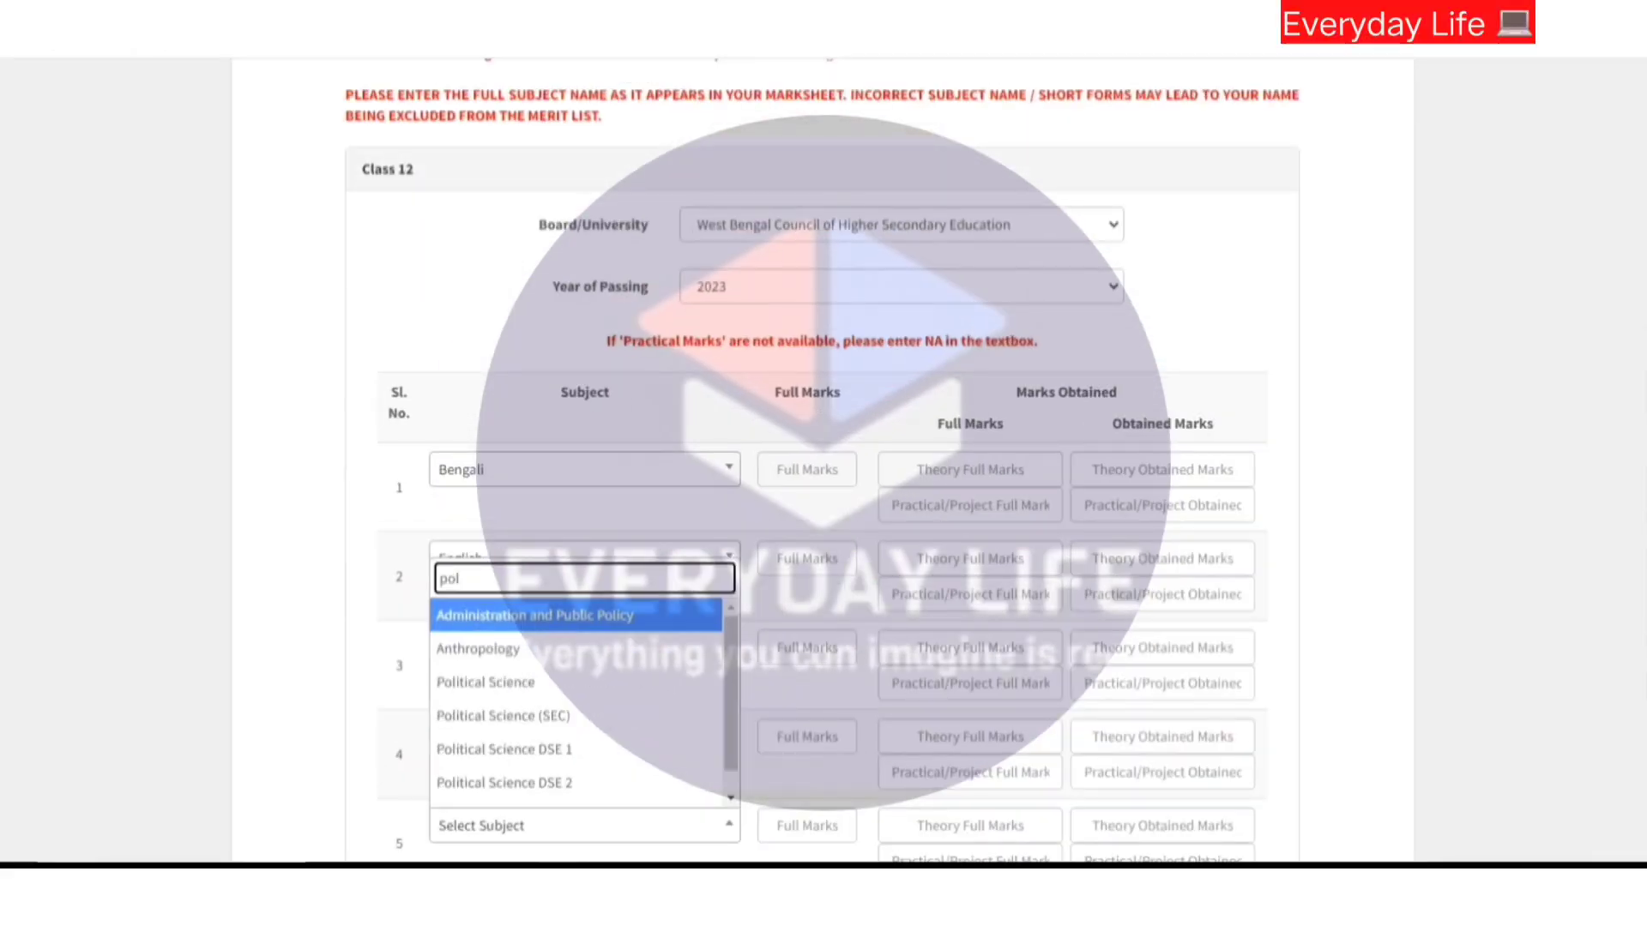
text(i)
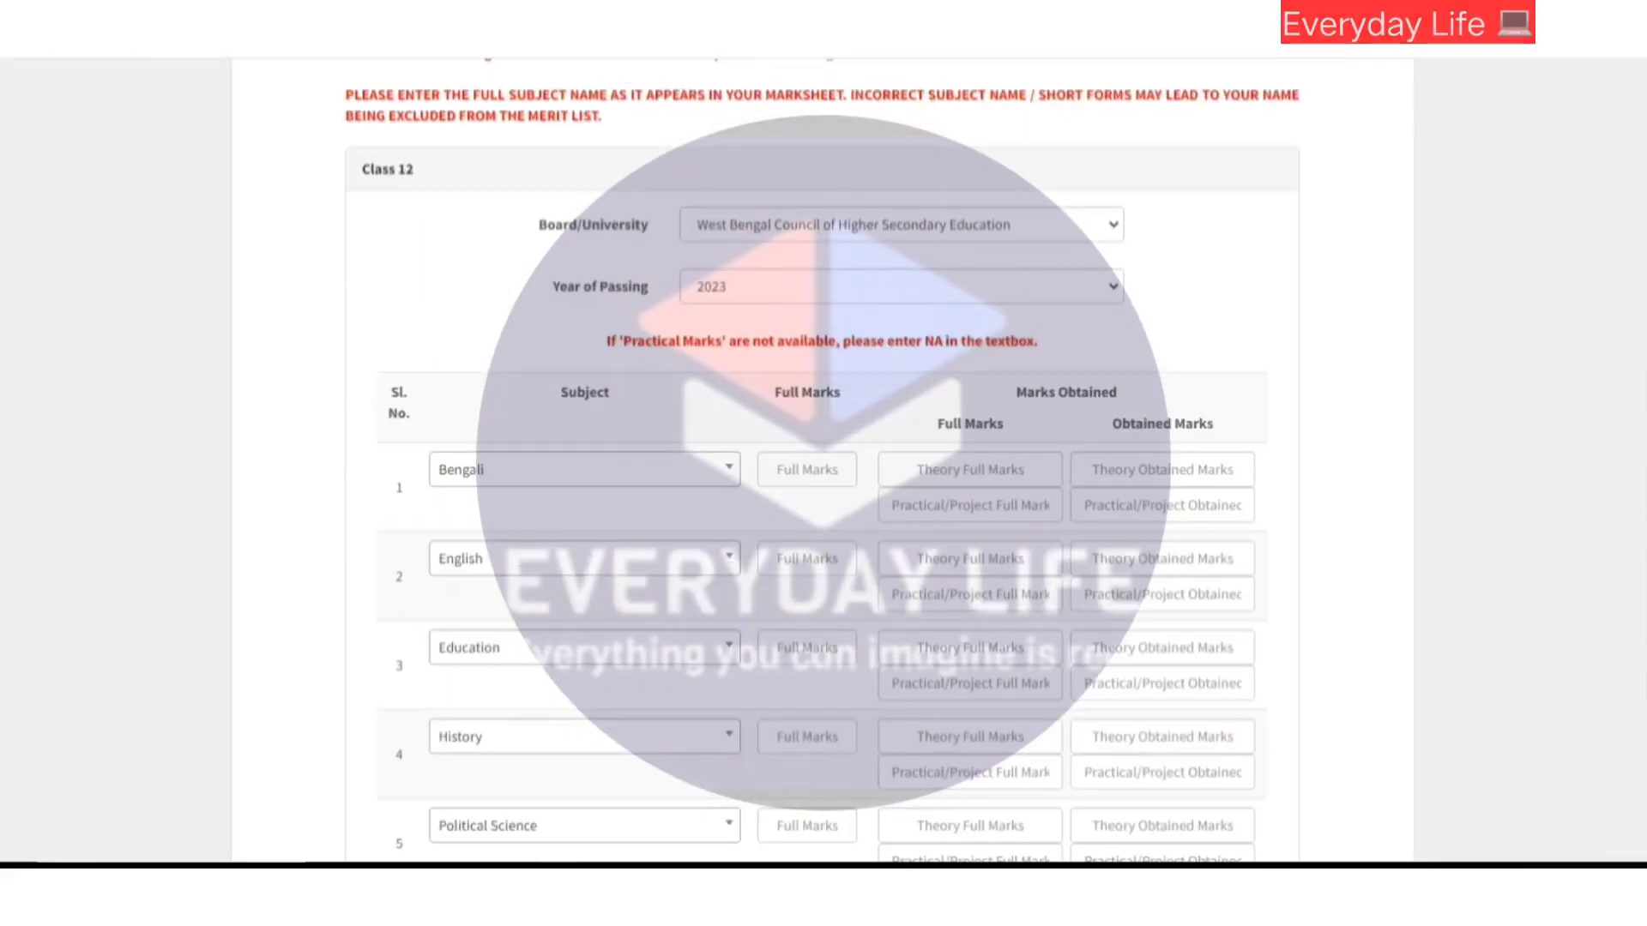
click(806, 469)
text(100)
click(807, 559)
text(100)
click(806, 648)
text(100)
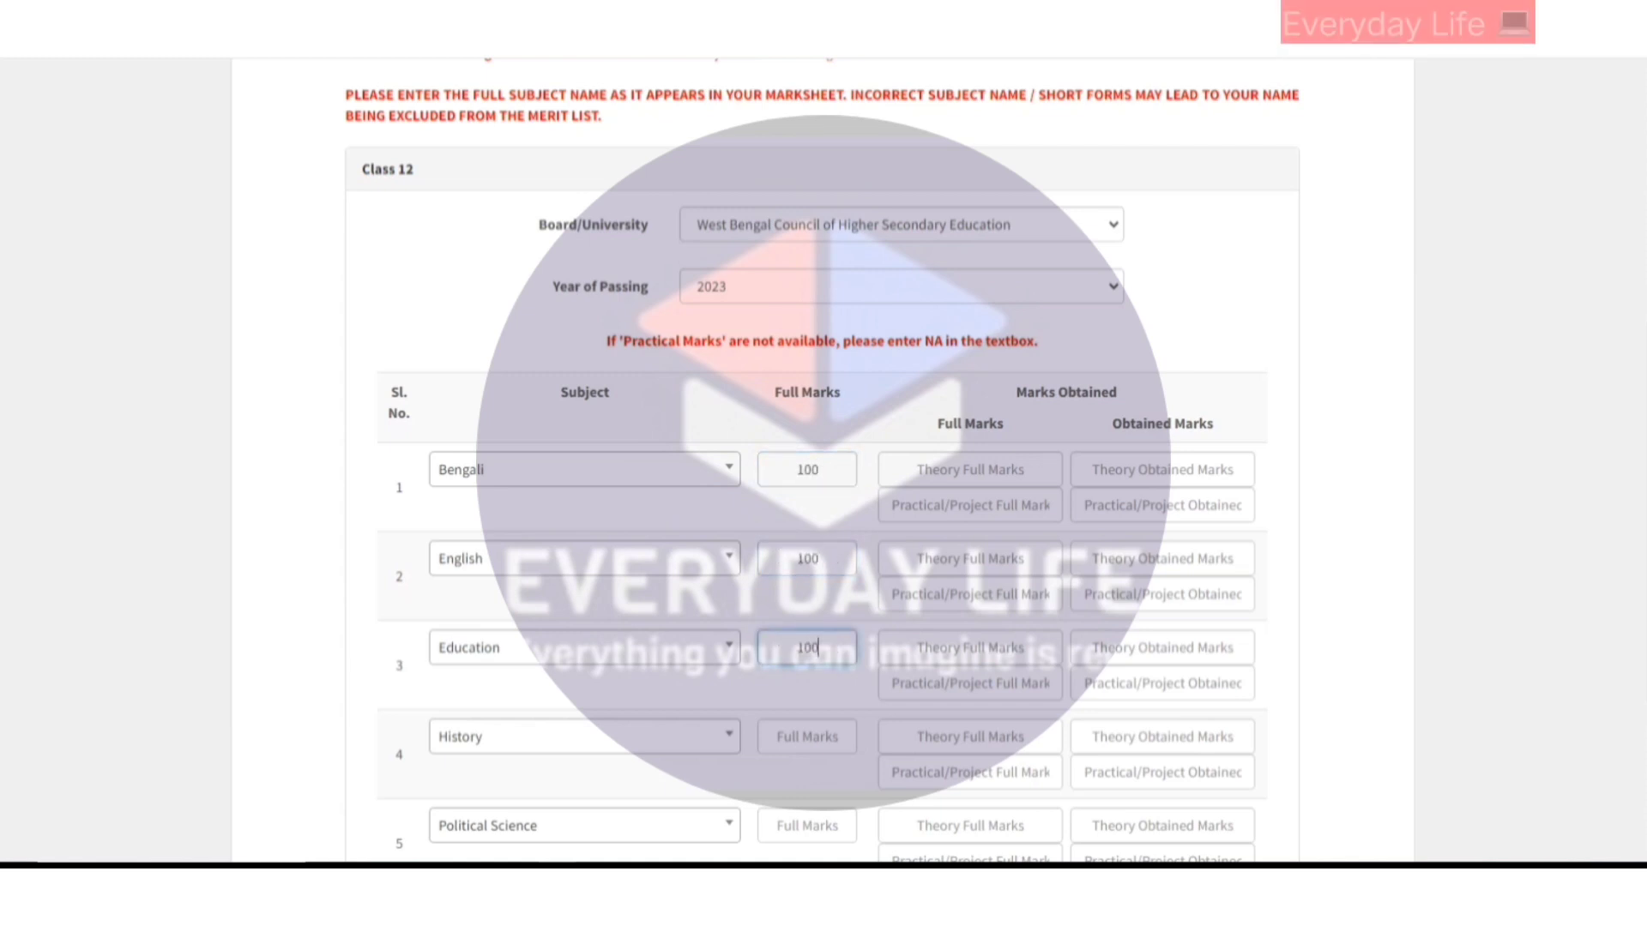
click(808, 736)
text(100)
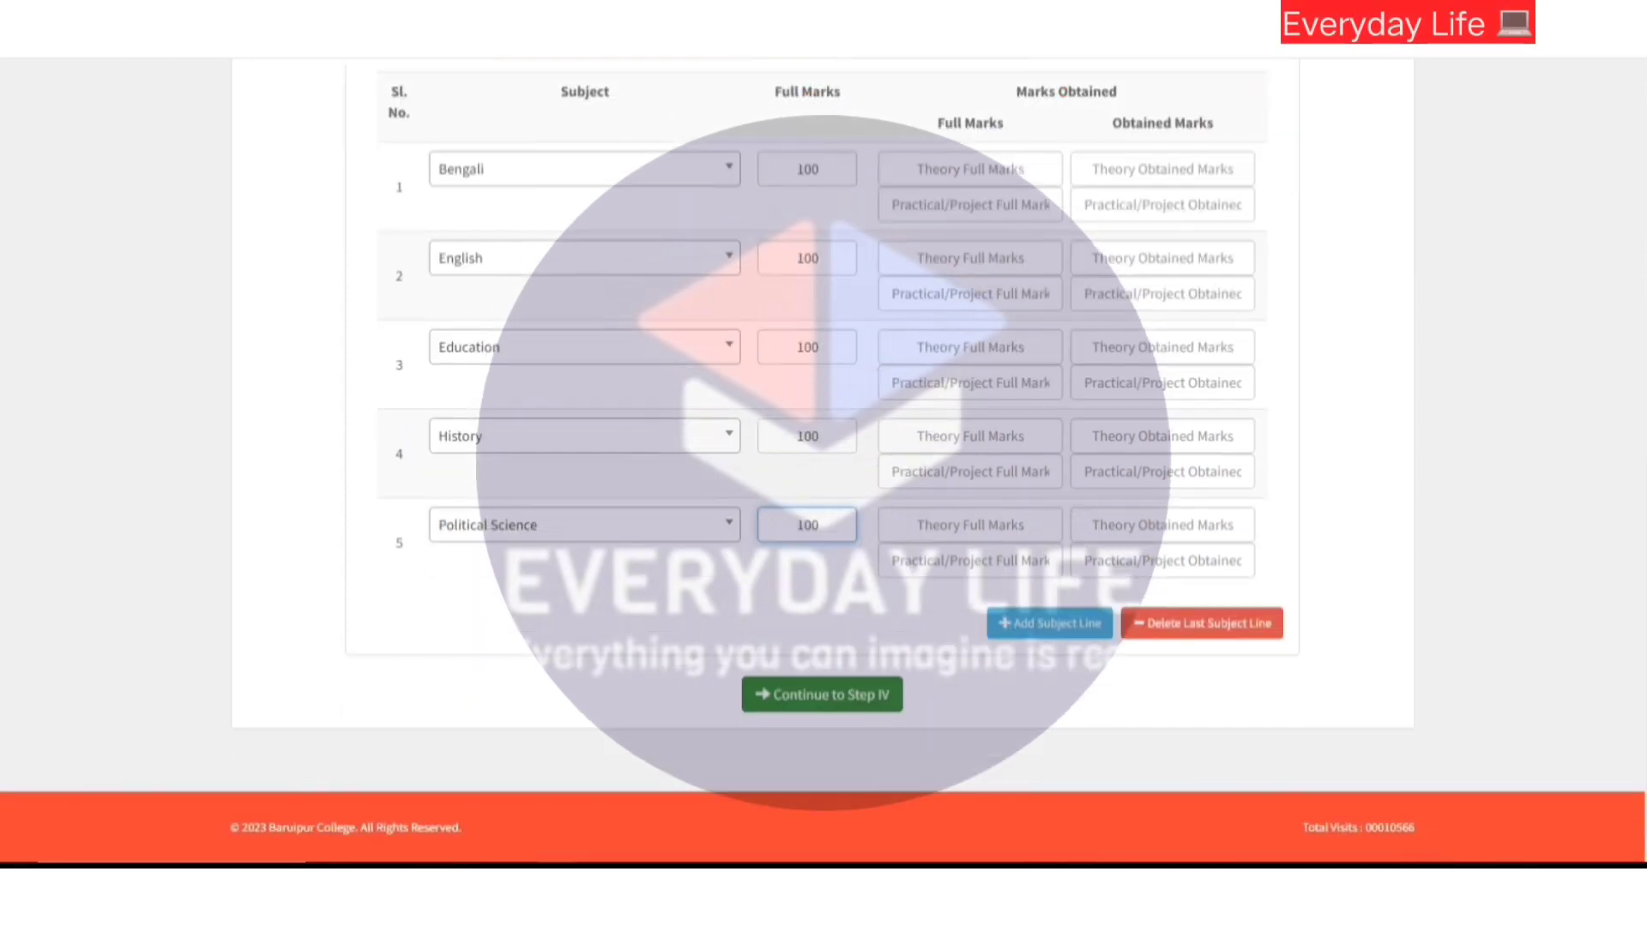
scroll(823, 463, up, 4)
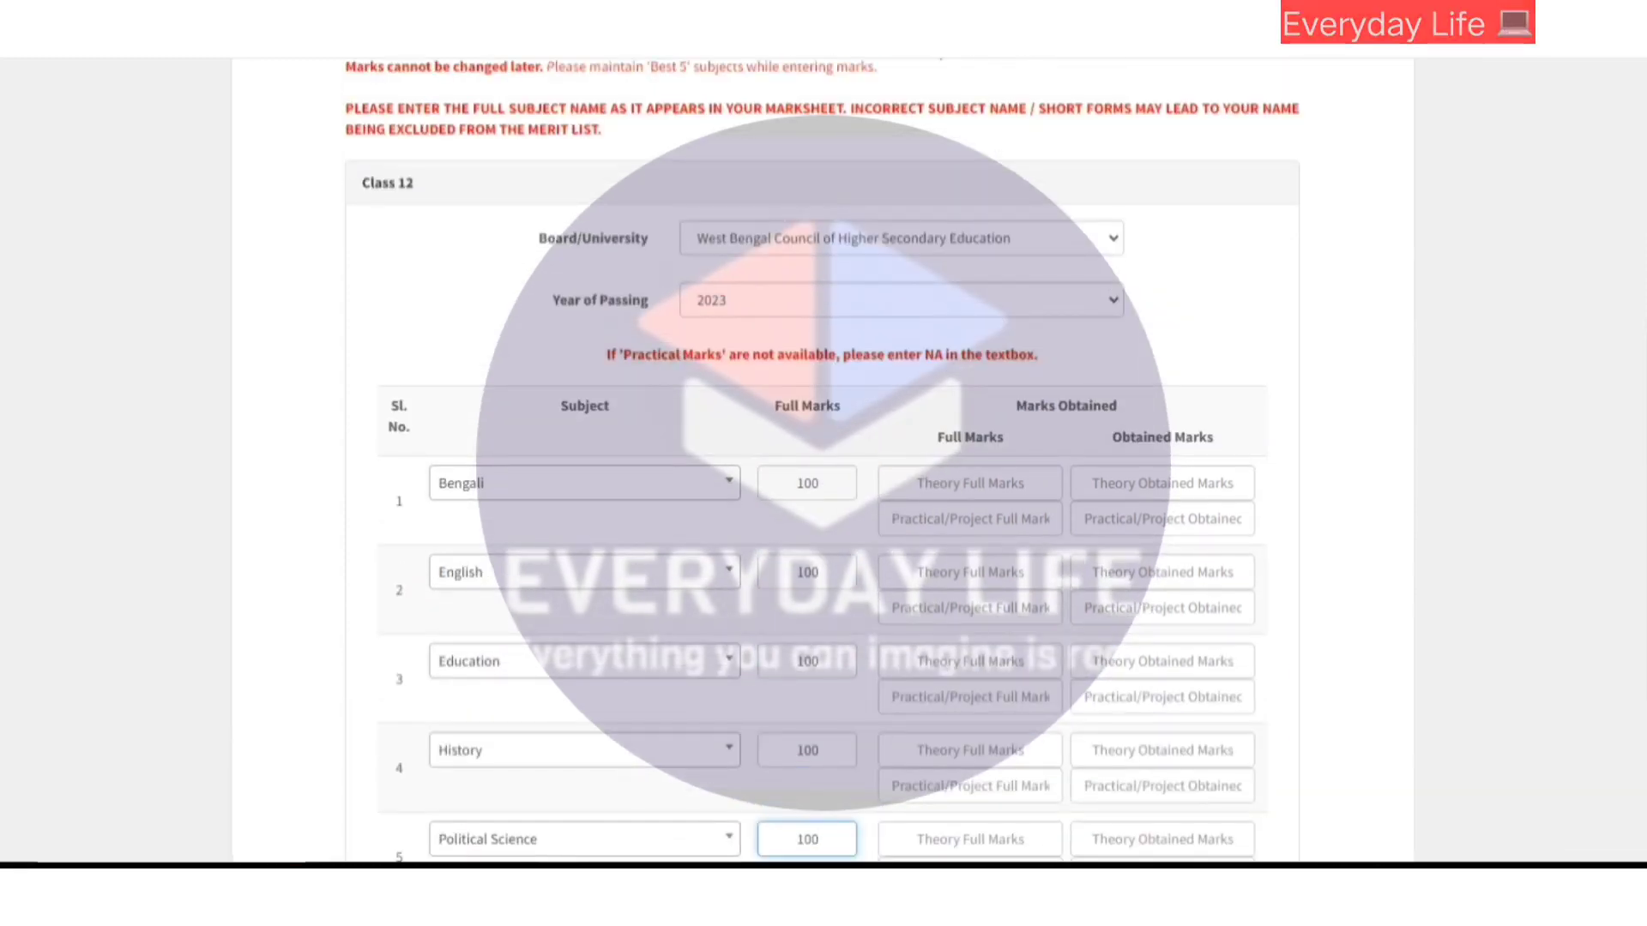
Enter Bengali theory marks: 80 full and 36 obtained.
click(967, 483)
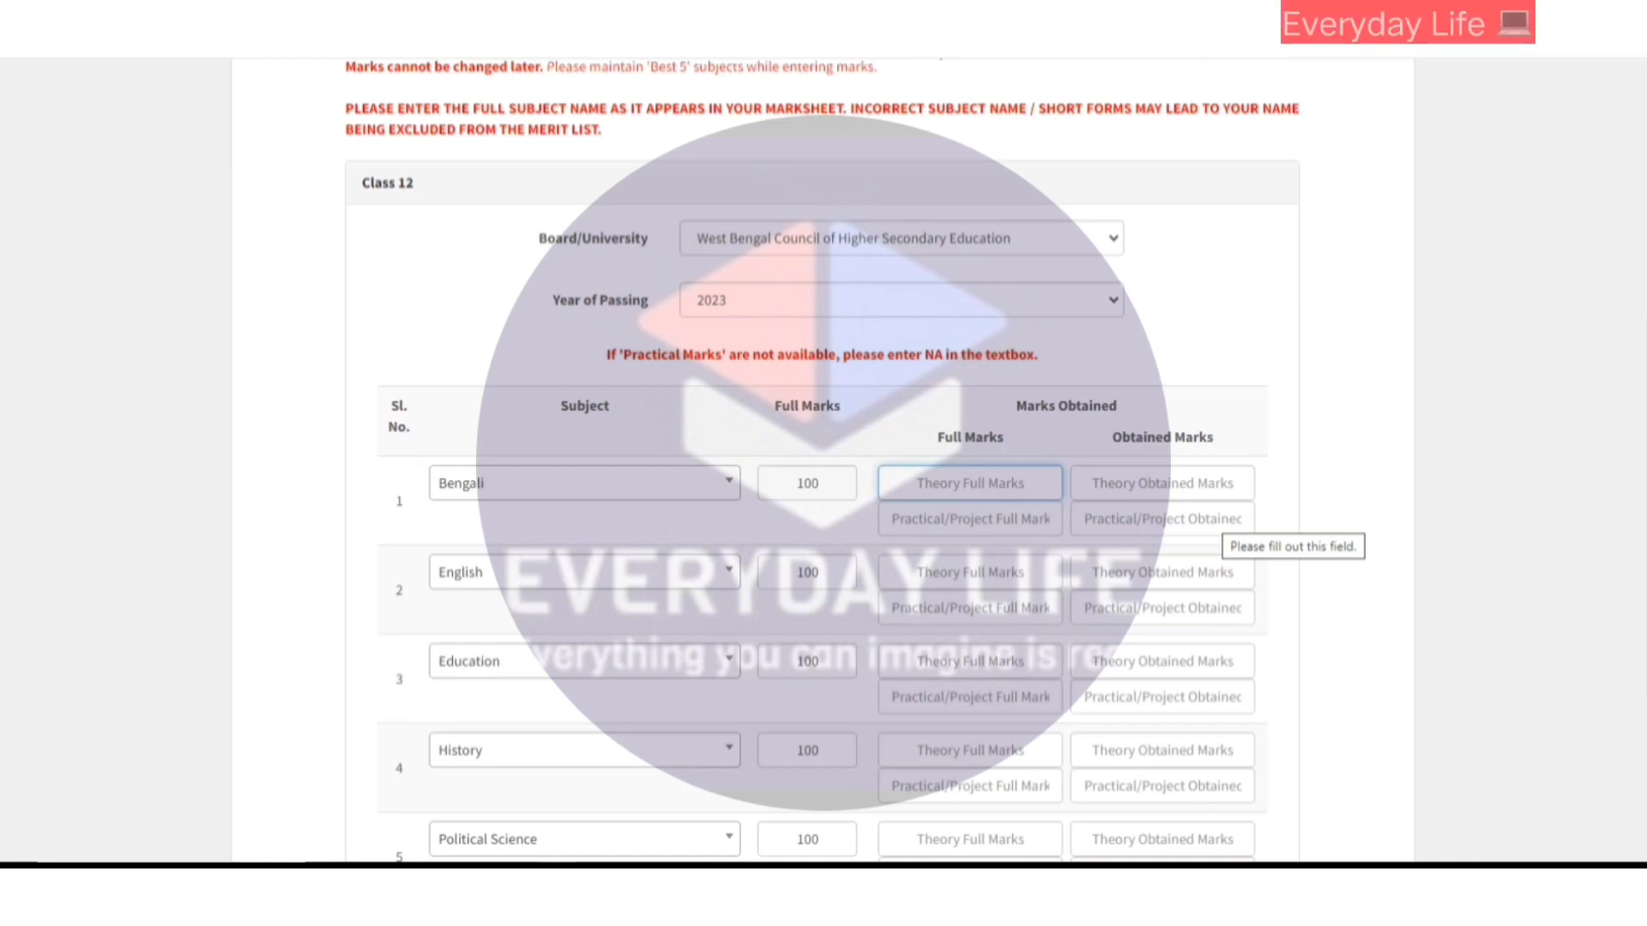
text(80)
click(1162, 483)
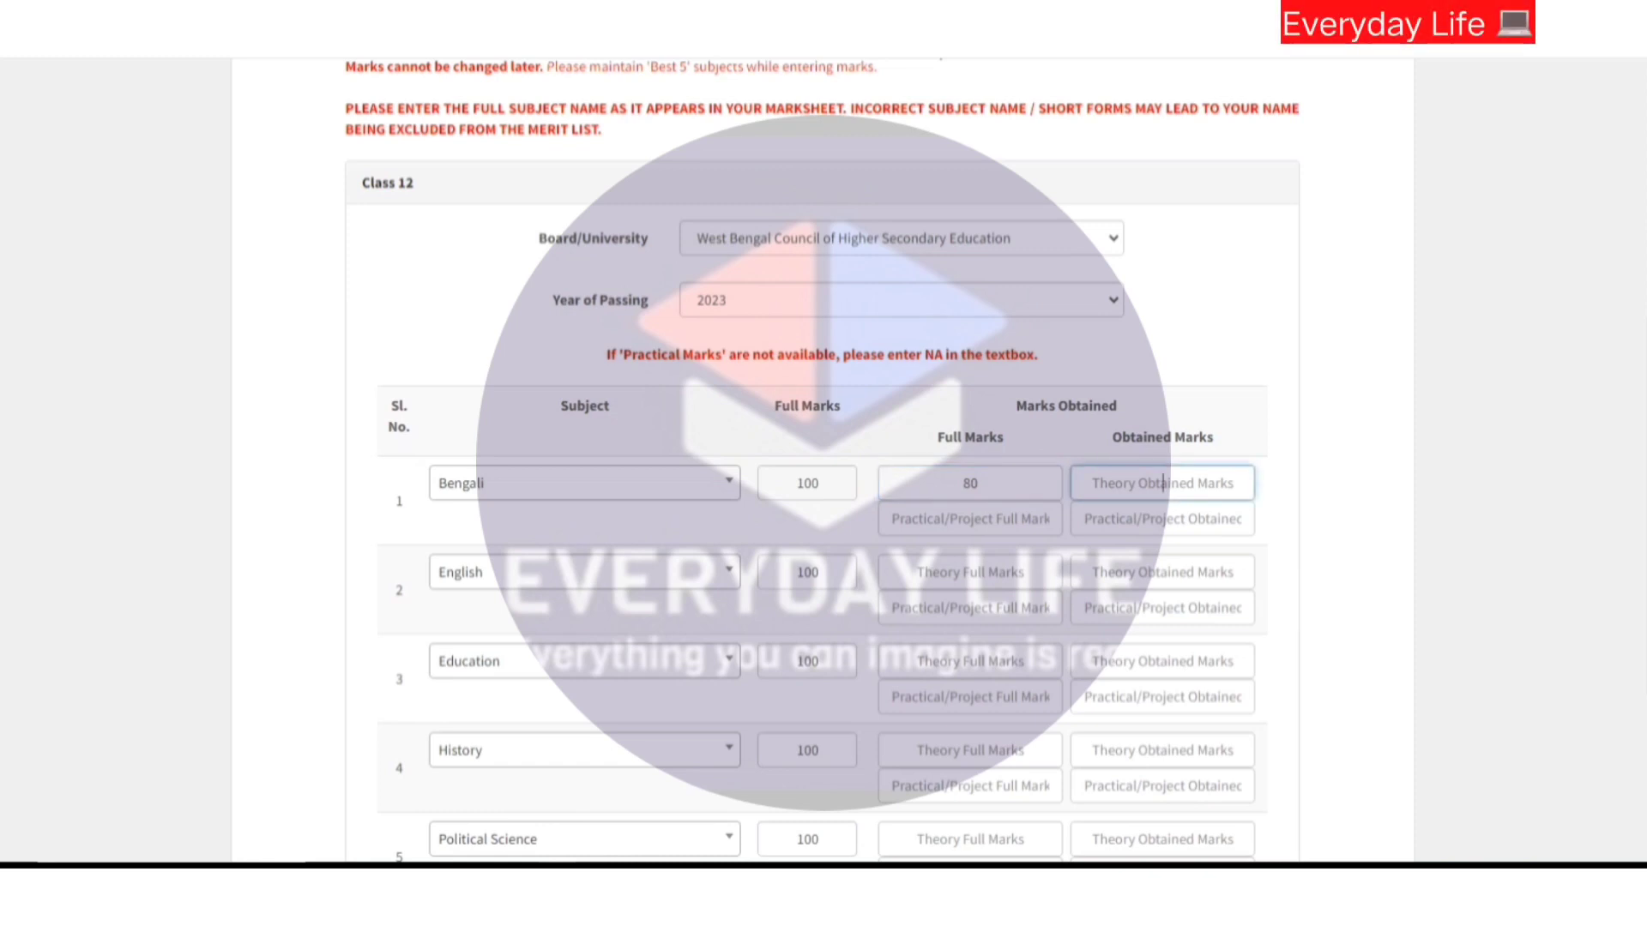
text(36)
Set Bengali practical marks to 20 full and 20 obtained, replacing the initial NA.
click(970, 519)
text(NA)
click(1163, 519)
text(NA)
double_click(970, 519)
key(BackSpace)
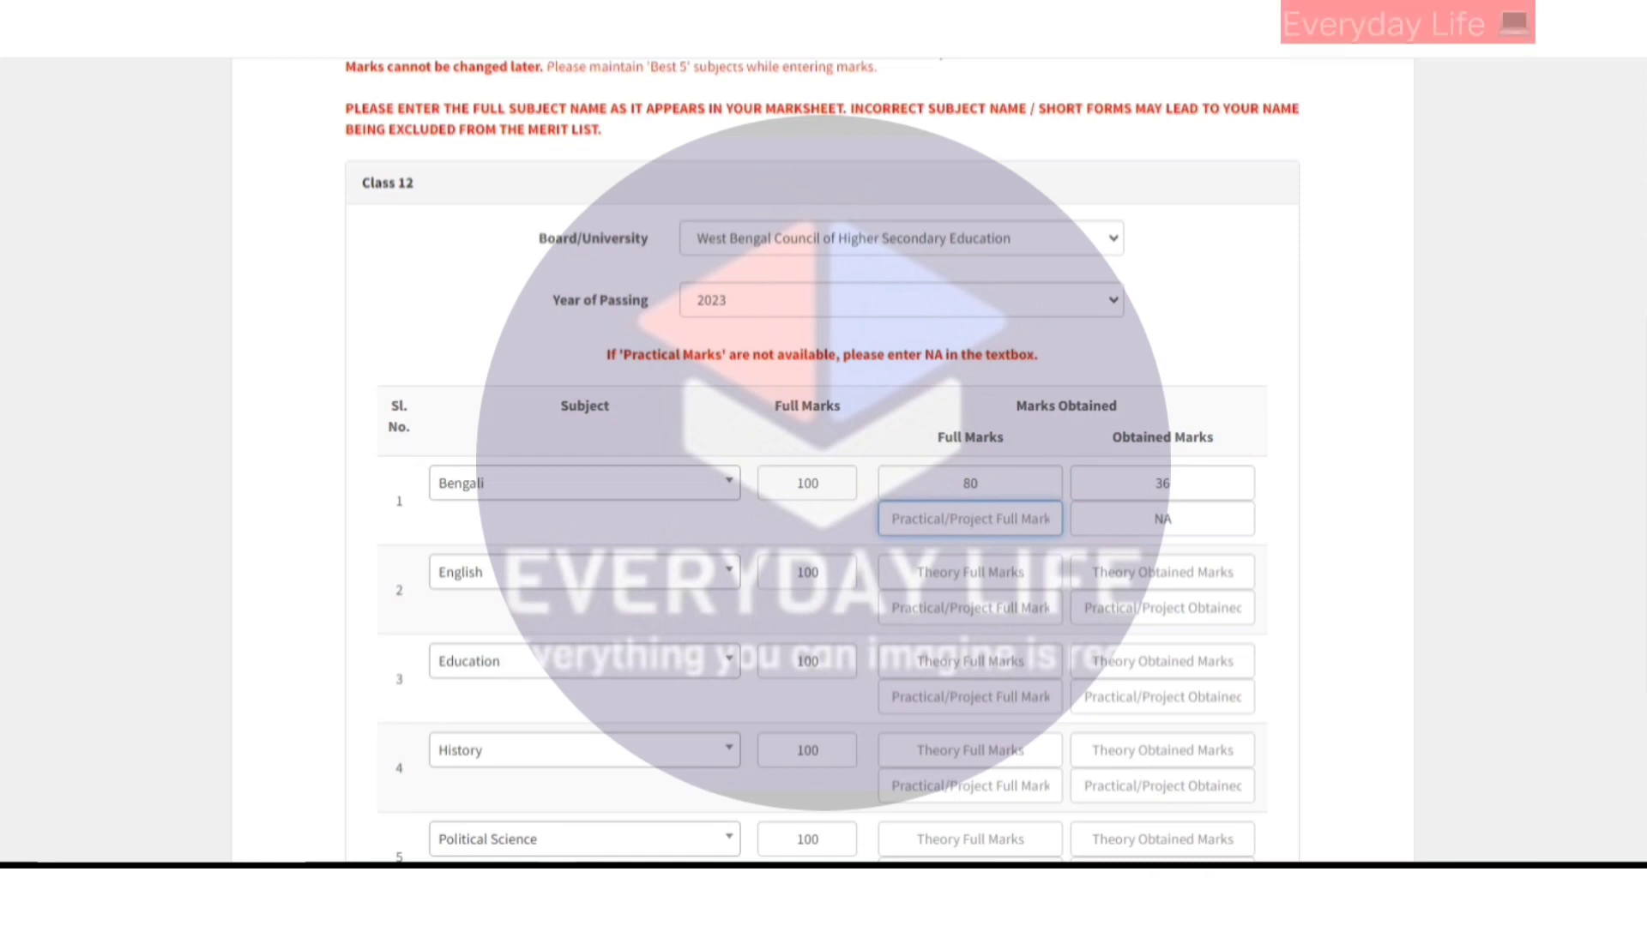
text(20)
key(Tab)
text(20)
key(Tab)
key(Tab)
key(Tab)
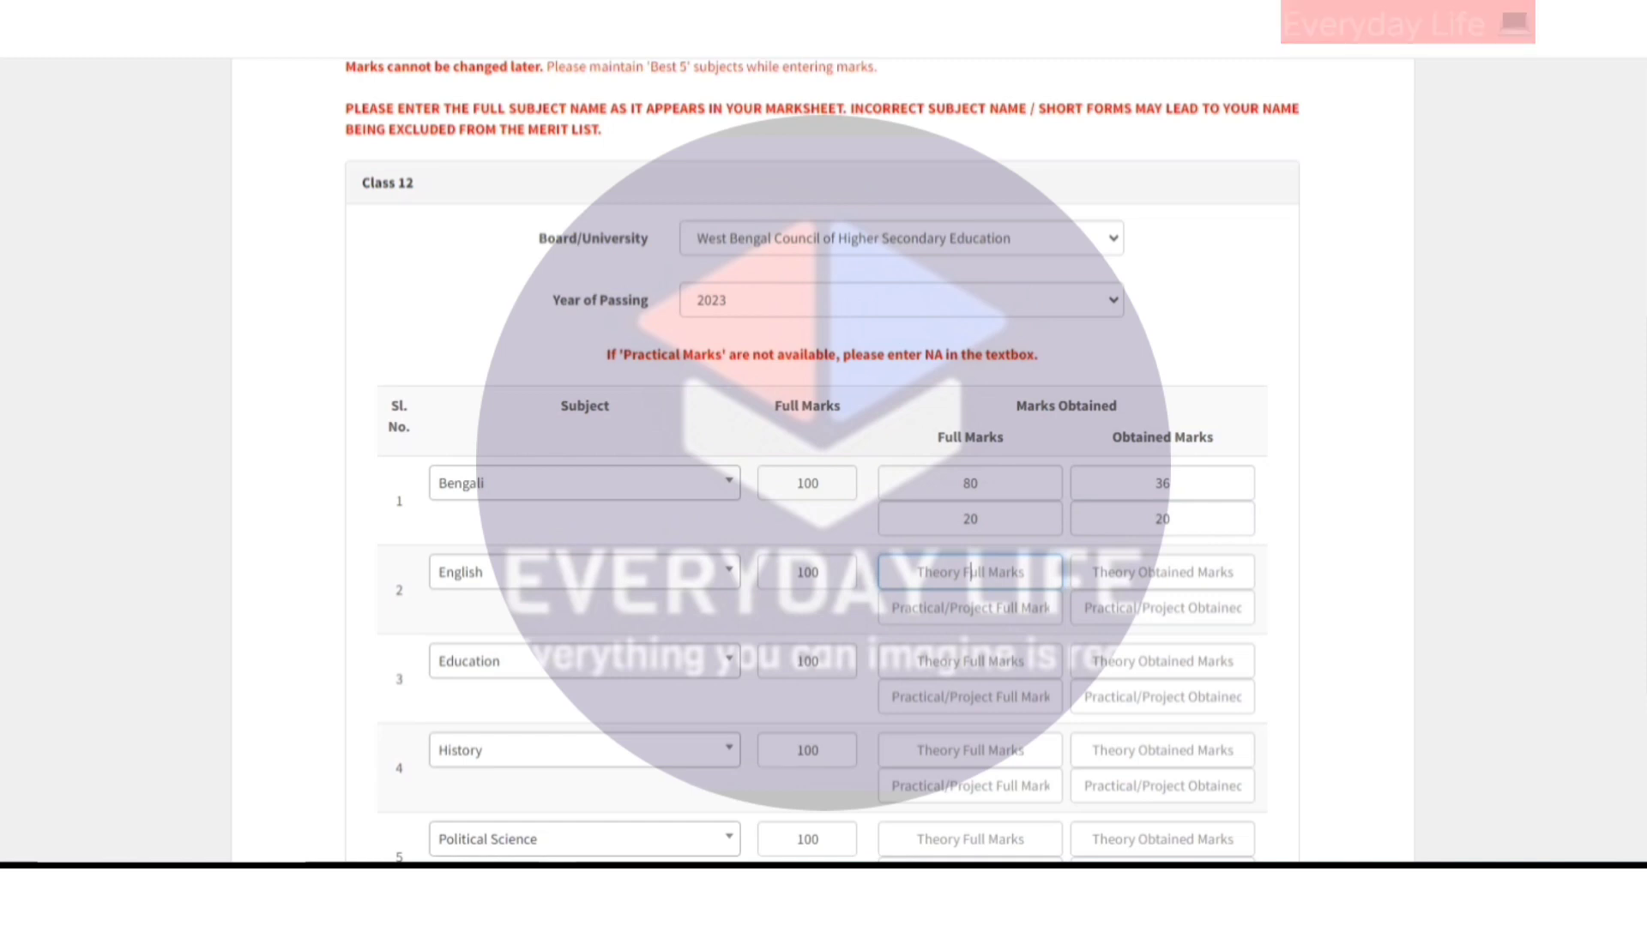
Enter English marks: theory 80 full, 48 obtained; practical 20 and 20.
key(Return)
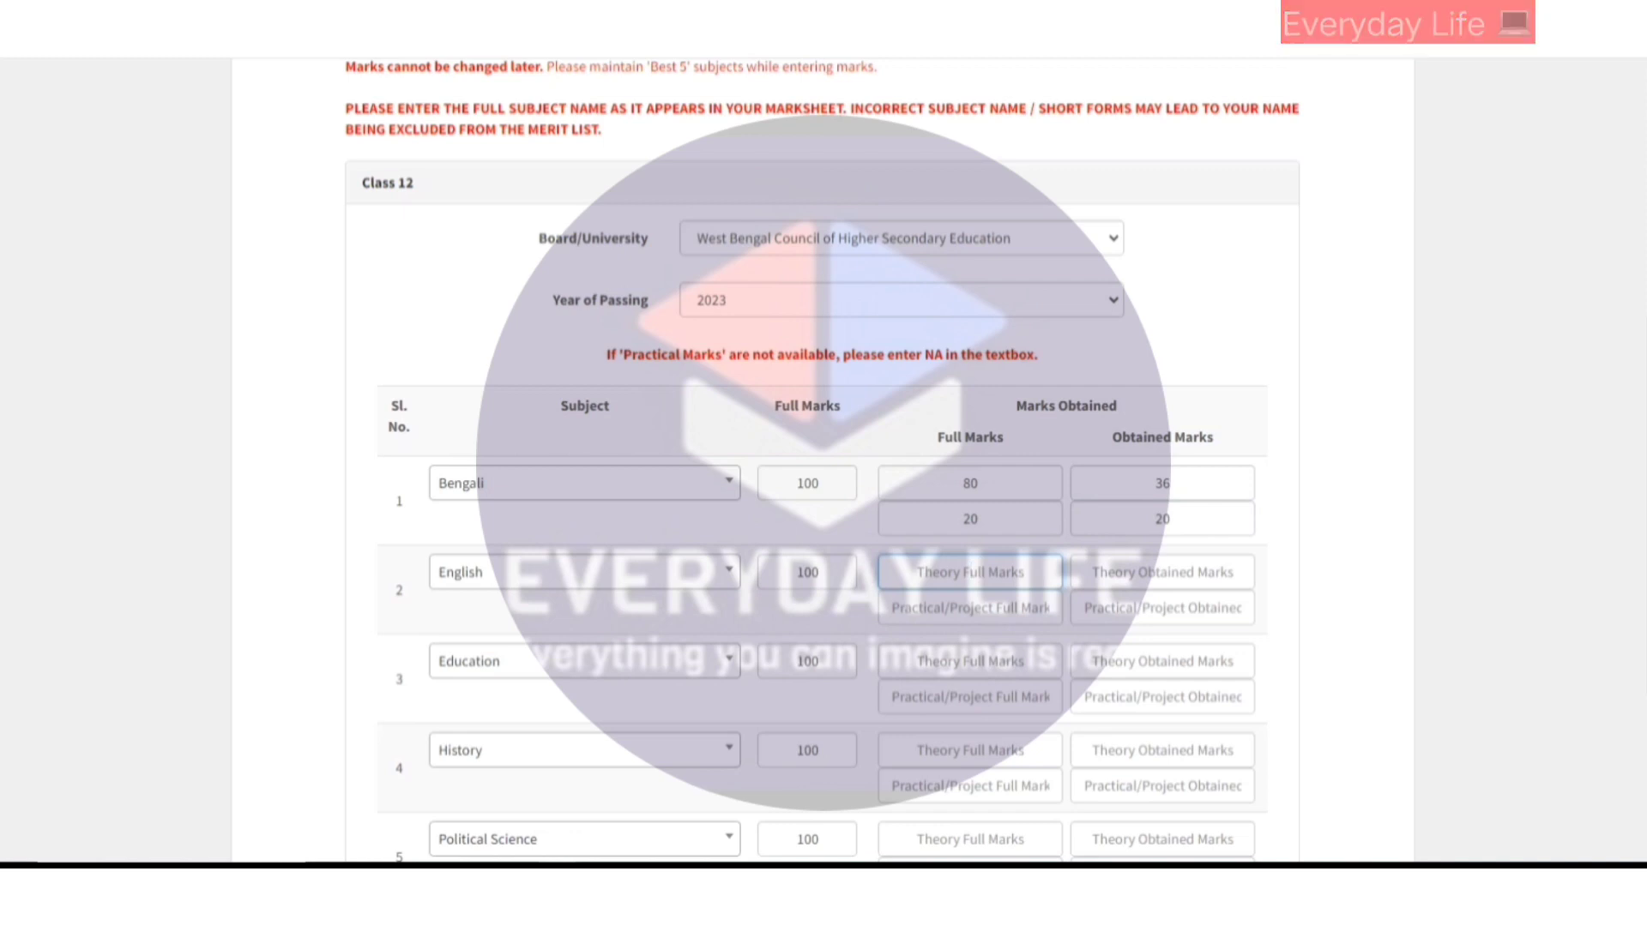
key(Return)
text(80)
key(Tab)
text(48)
key(Tab)
text(20)
key(Tab)
text(20)
Enter Education marks: theory 80 full, 33 obtained; practical 20 and 20.
key(Tab)
text(80)
key(Tab)
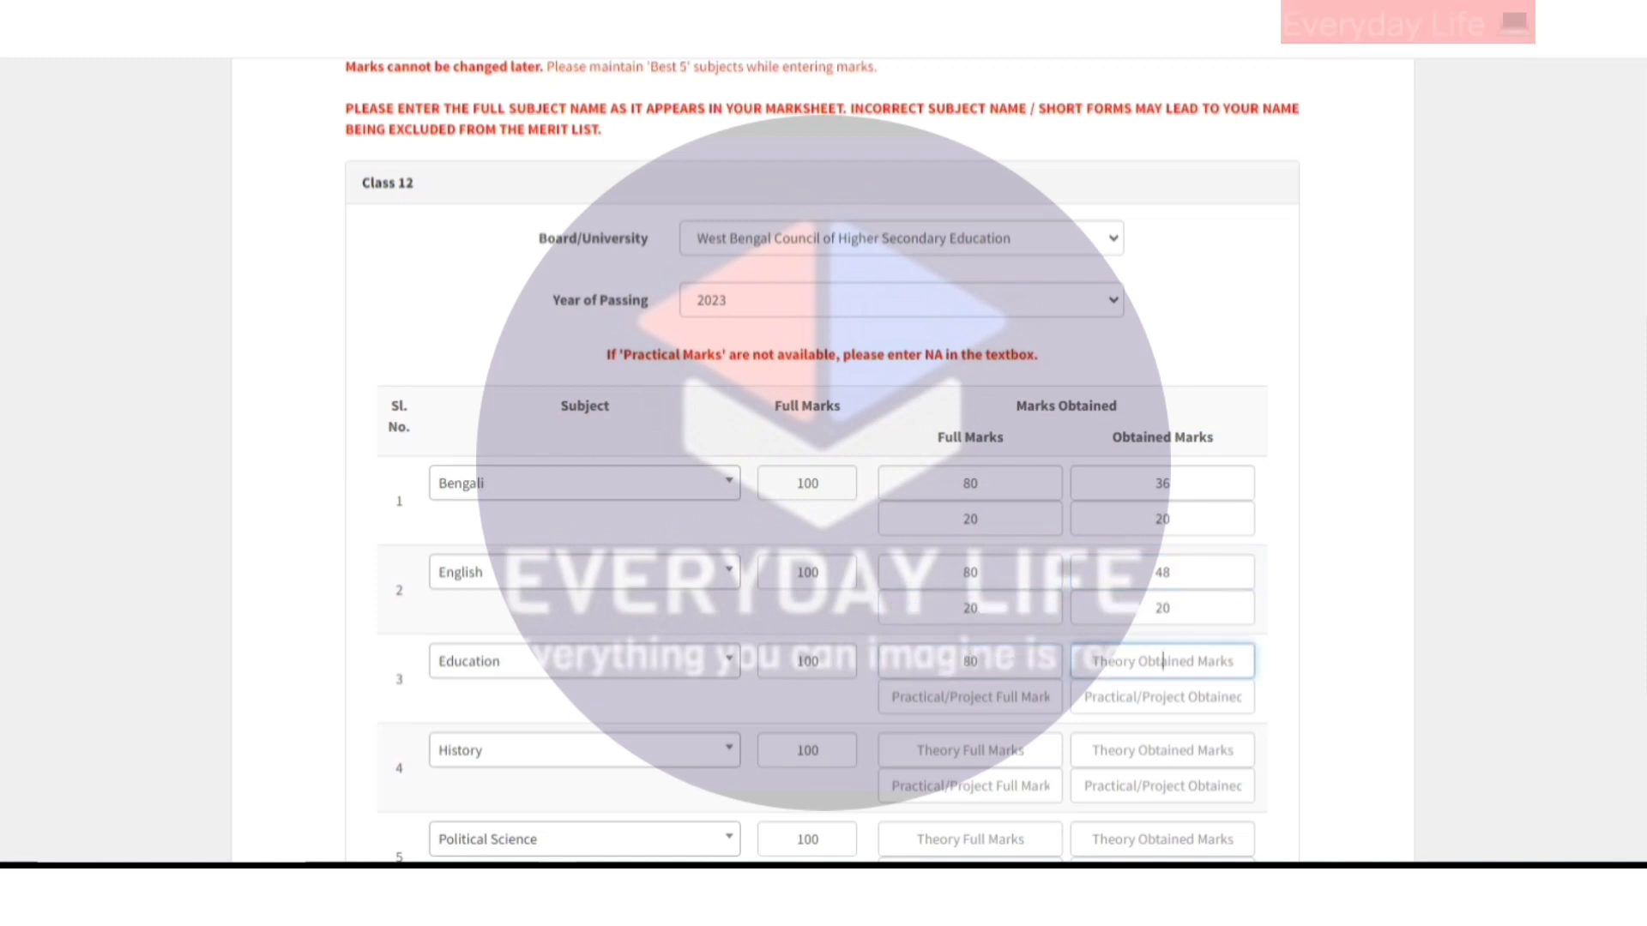
text(33)
key(Tab)
text(20)
key(Tab)
text(20)
Fill the History row with 80 and 28, then 20 and 20, fixing mistyped entries.
key(Tab)
key(Tab)
text(8)
key(BackSpace)
text(100)
key(Tab)
text(80)
key(Tab)
text(28)
key(Tab)
text(NA)
Enter Political Science marks: theory 80 full, 24 obtained; practical 20 and 20.
key(Tab)
key(shift+Tab)
text(20)
key(Tab)
text(20)
scroll(823, 429, down, 3)
key(Tab)
text(80)
key(Tab)
text(24)
key(Tab)
text(20)
key(Tab)
text(20)
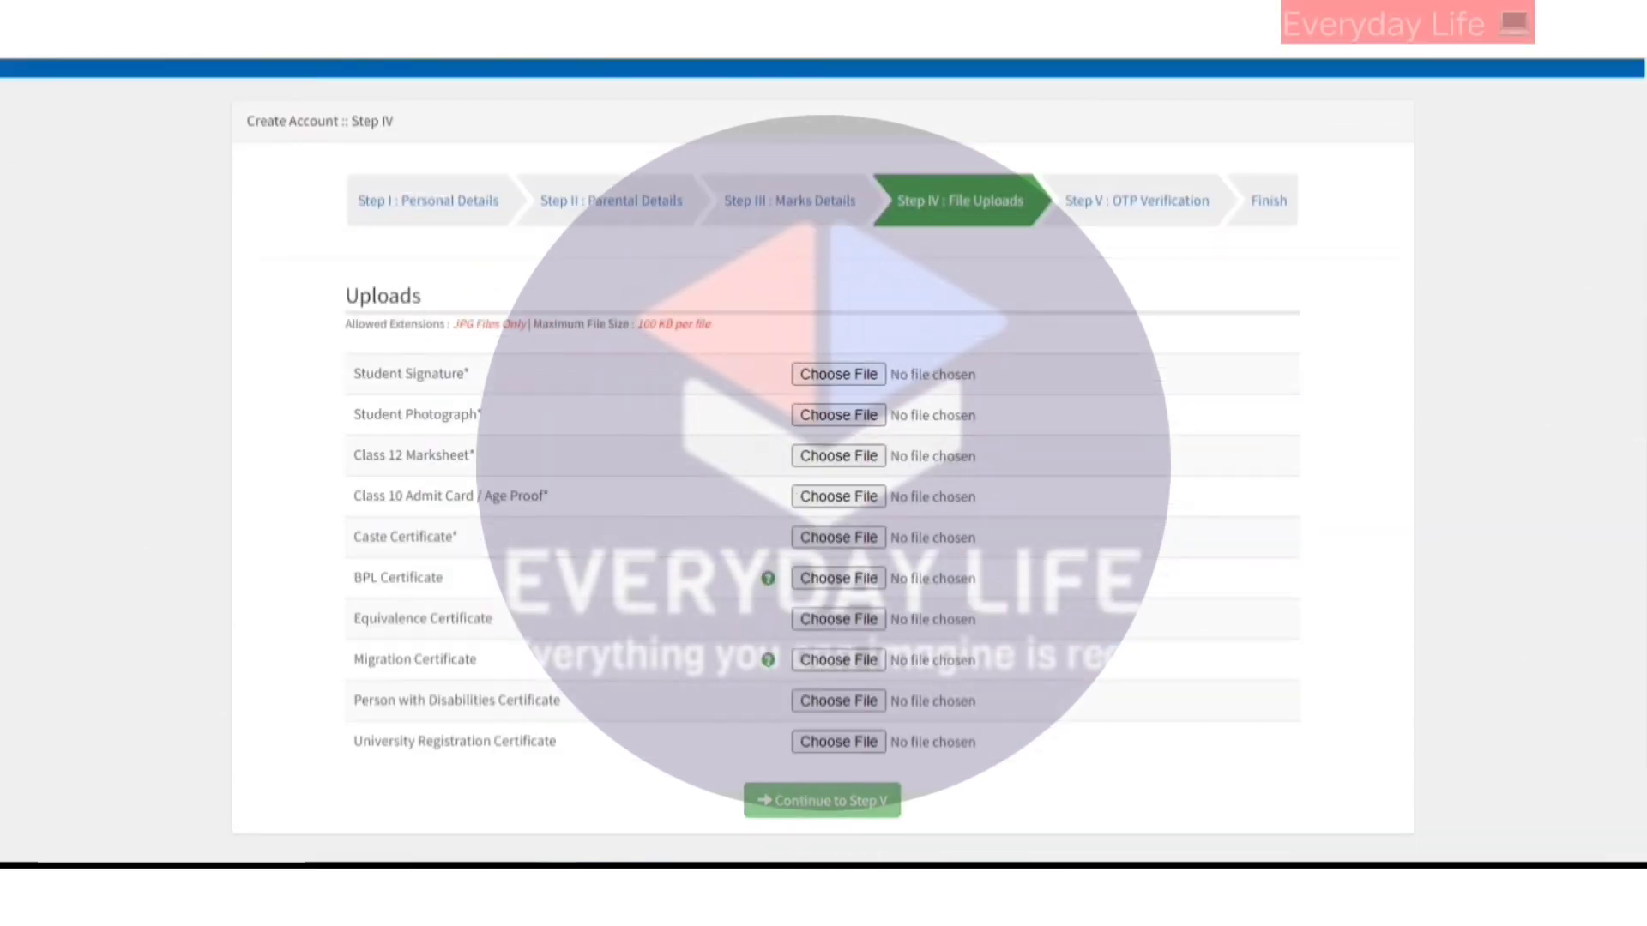
Attach the student signature and photograph images after reviewing the allowed file type rule.
drag(352, 323, 711, 324)
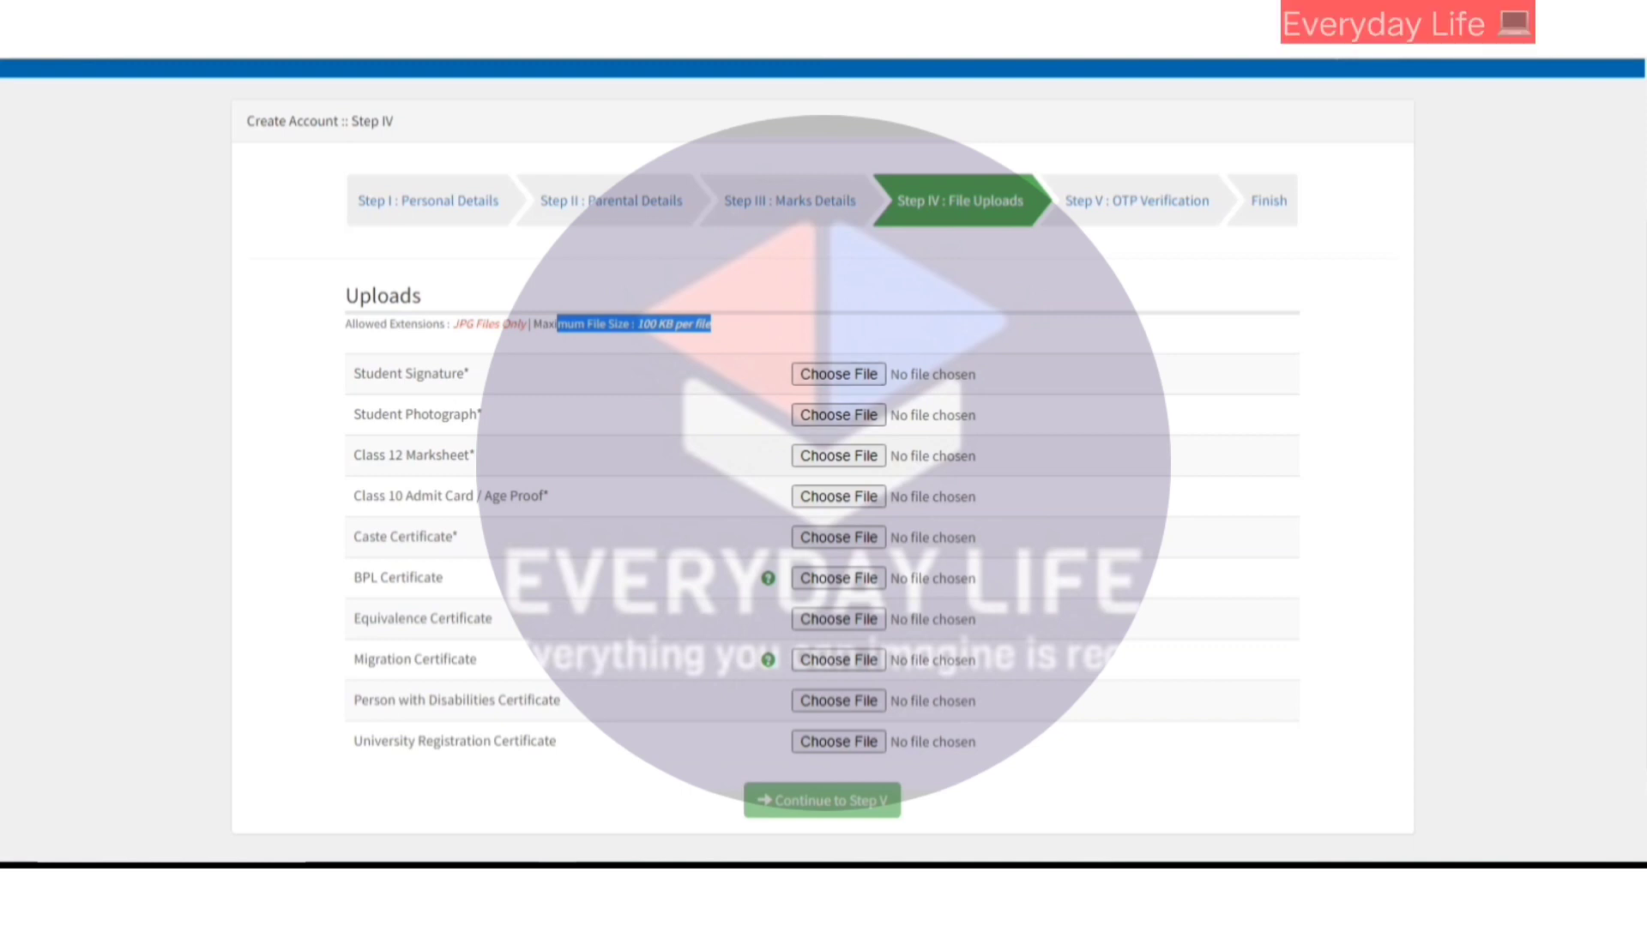
drag(354, 374, 453, 374)
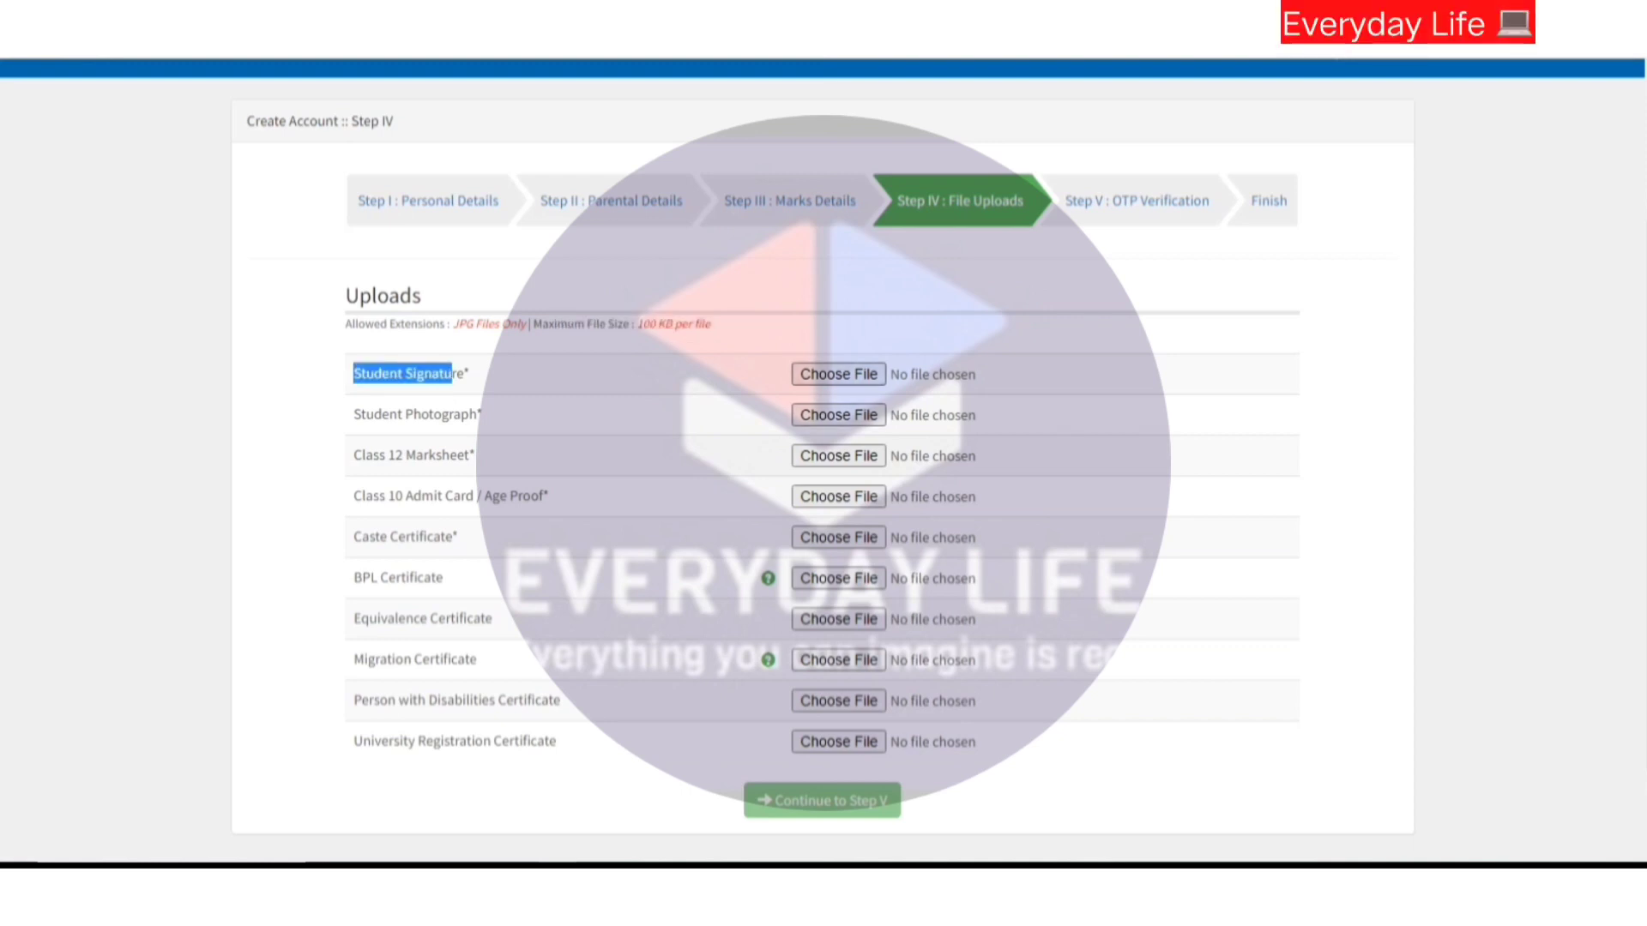
click(838, 374)
scroll(515, 214, down, 2)
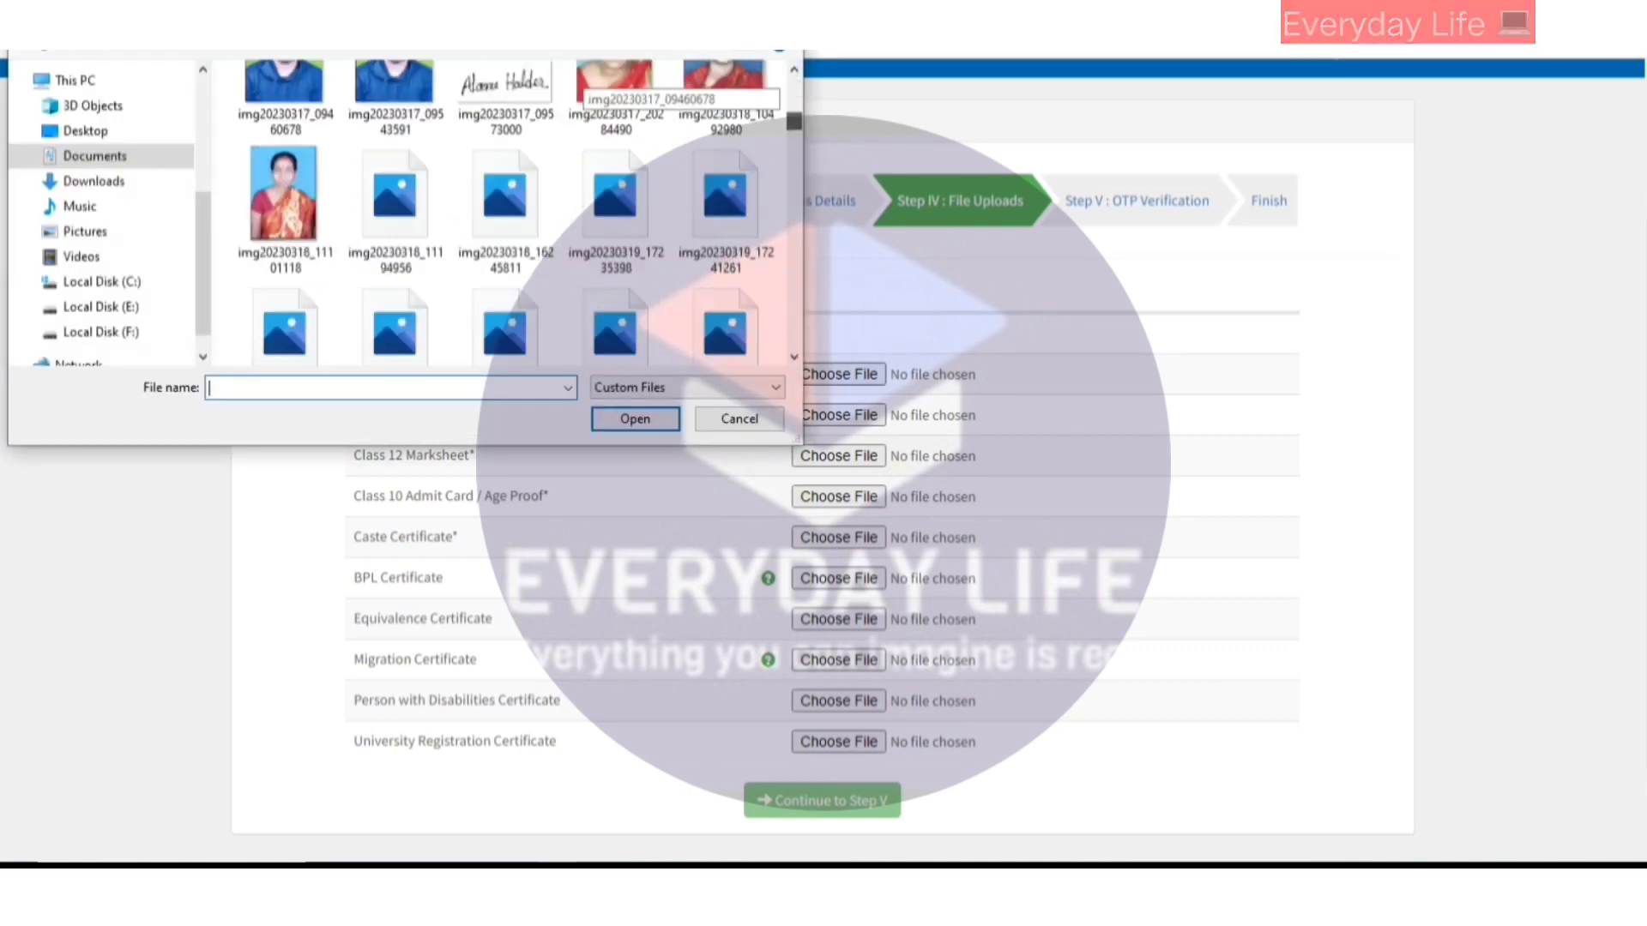
double_click(726, 172)
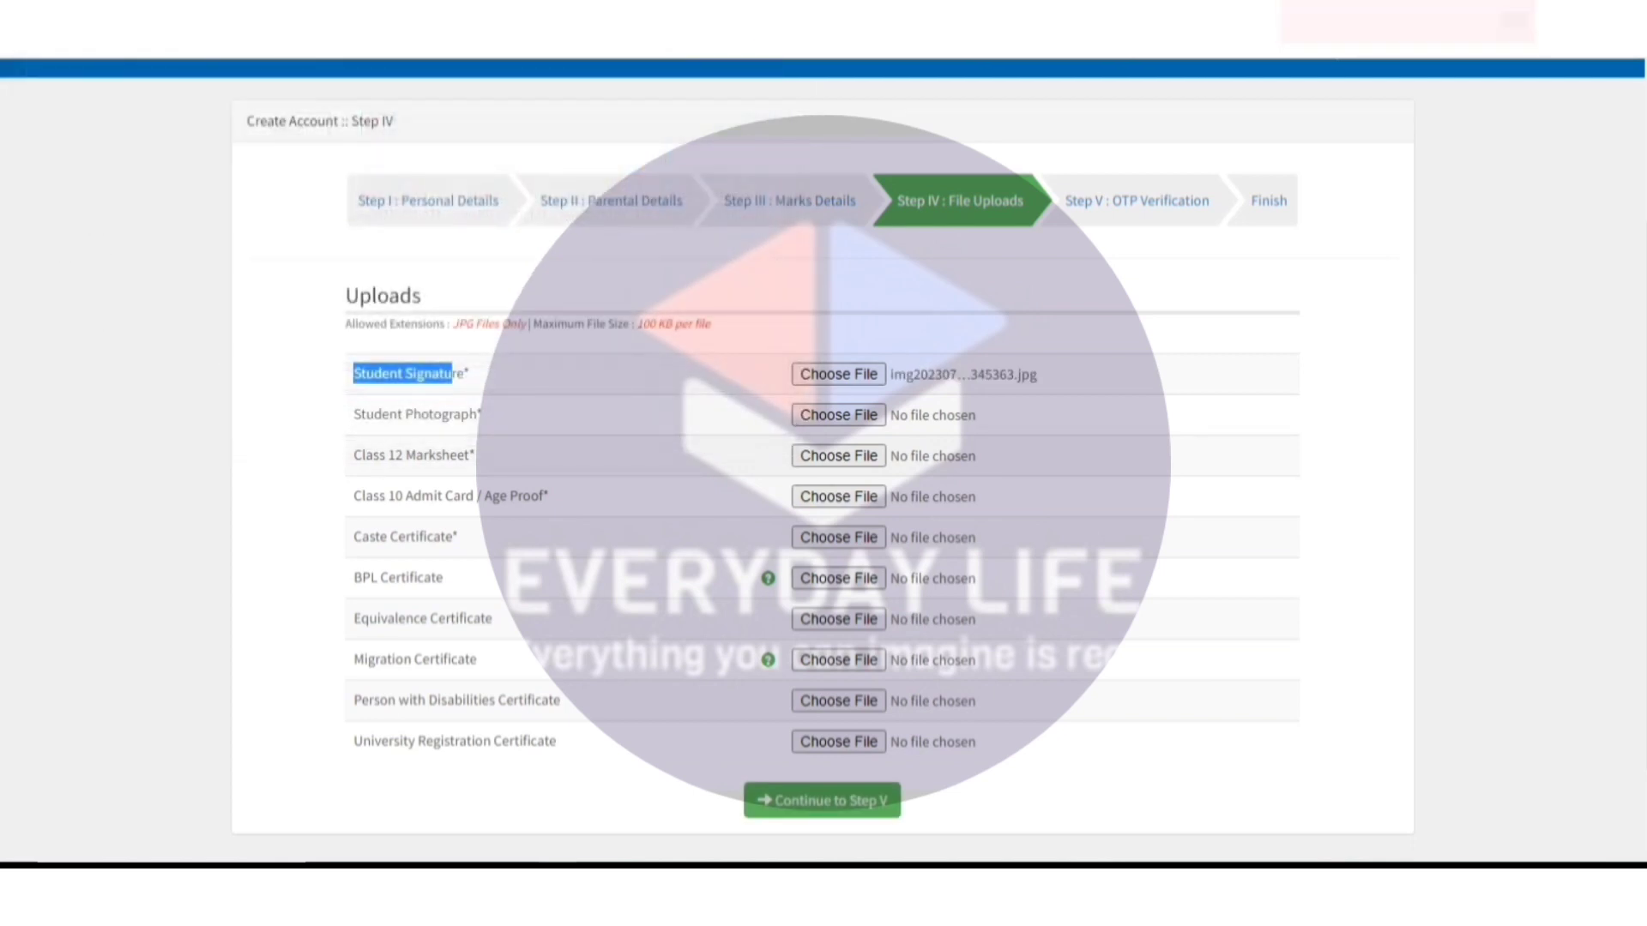
click(838, 415)
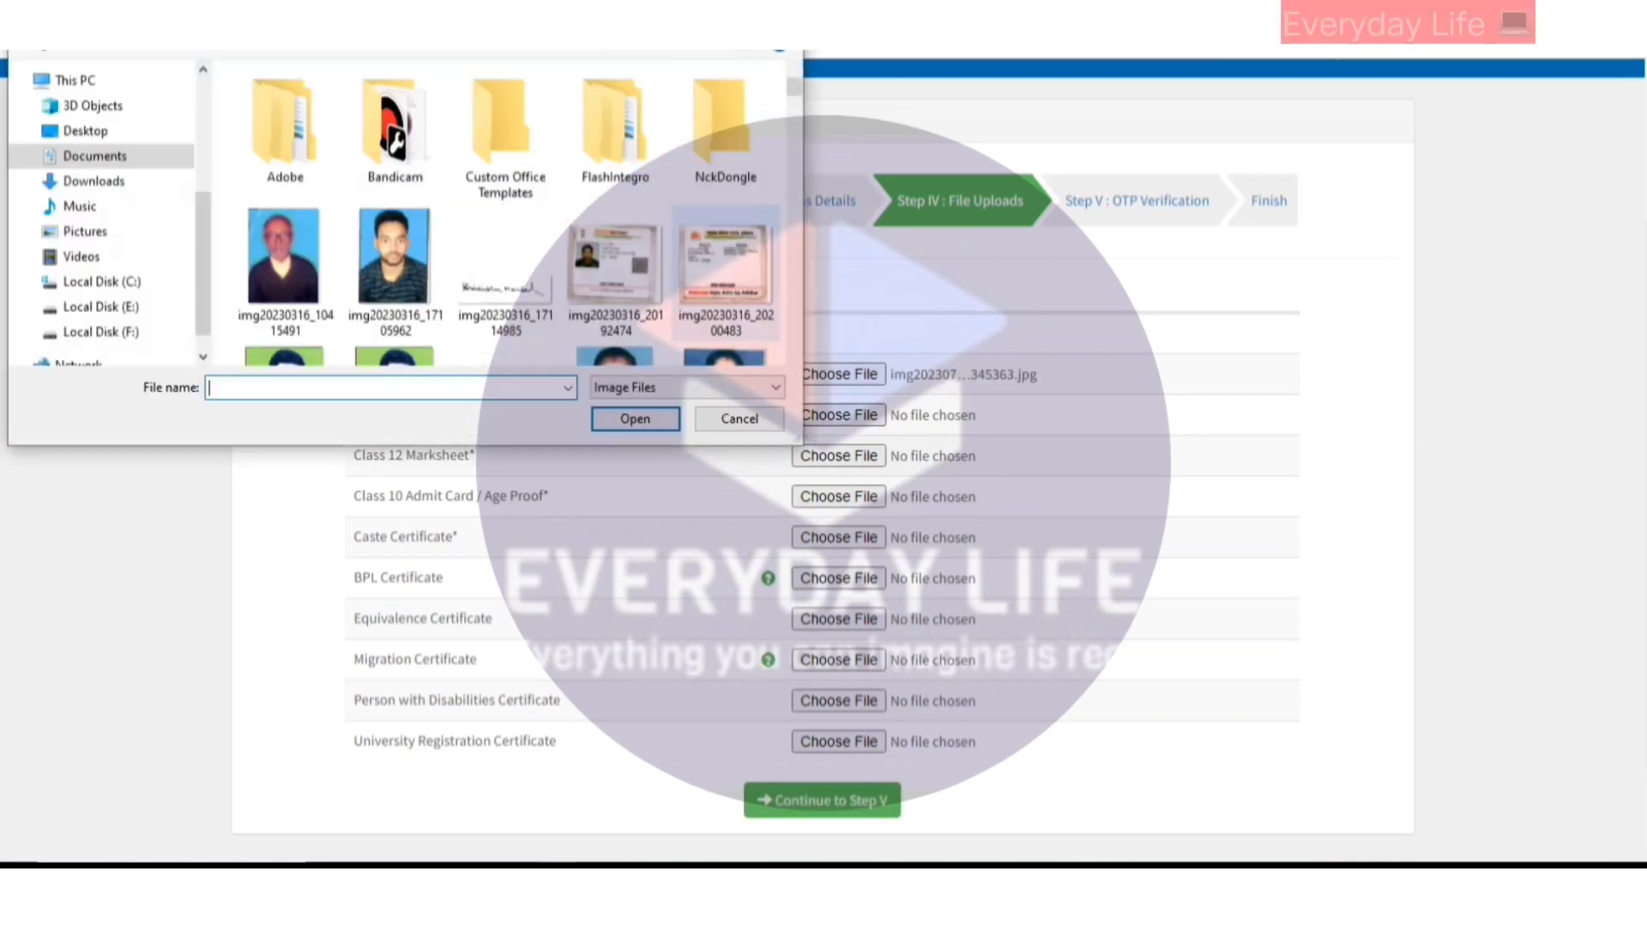
scroll(506, 215, down, 2)
scroll(515, 214, down, 2)
double_click(600, 162)
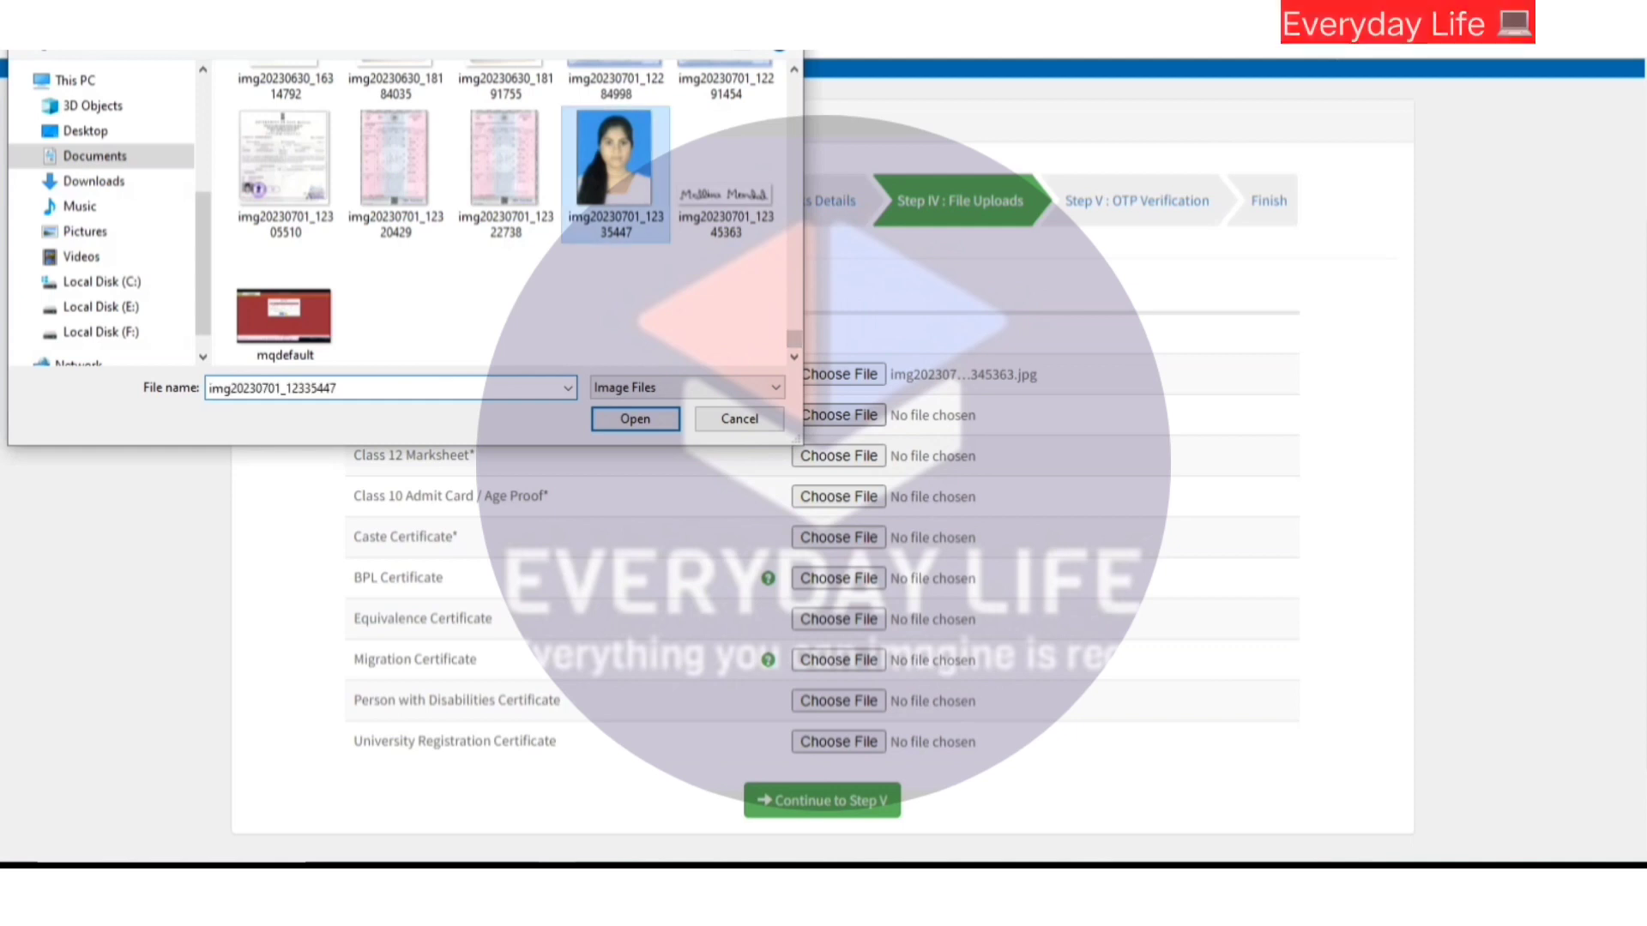
Review the Class 12 Marksheet, Admit Card, Caste, BPL, Equivalence and Migration certificate entries.
drag(360, 456, 474, 456)
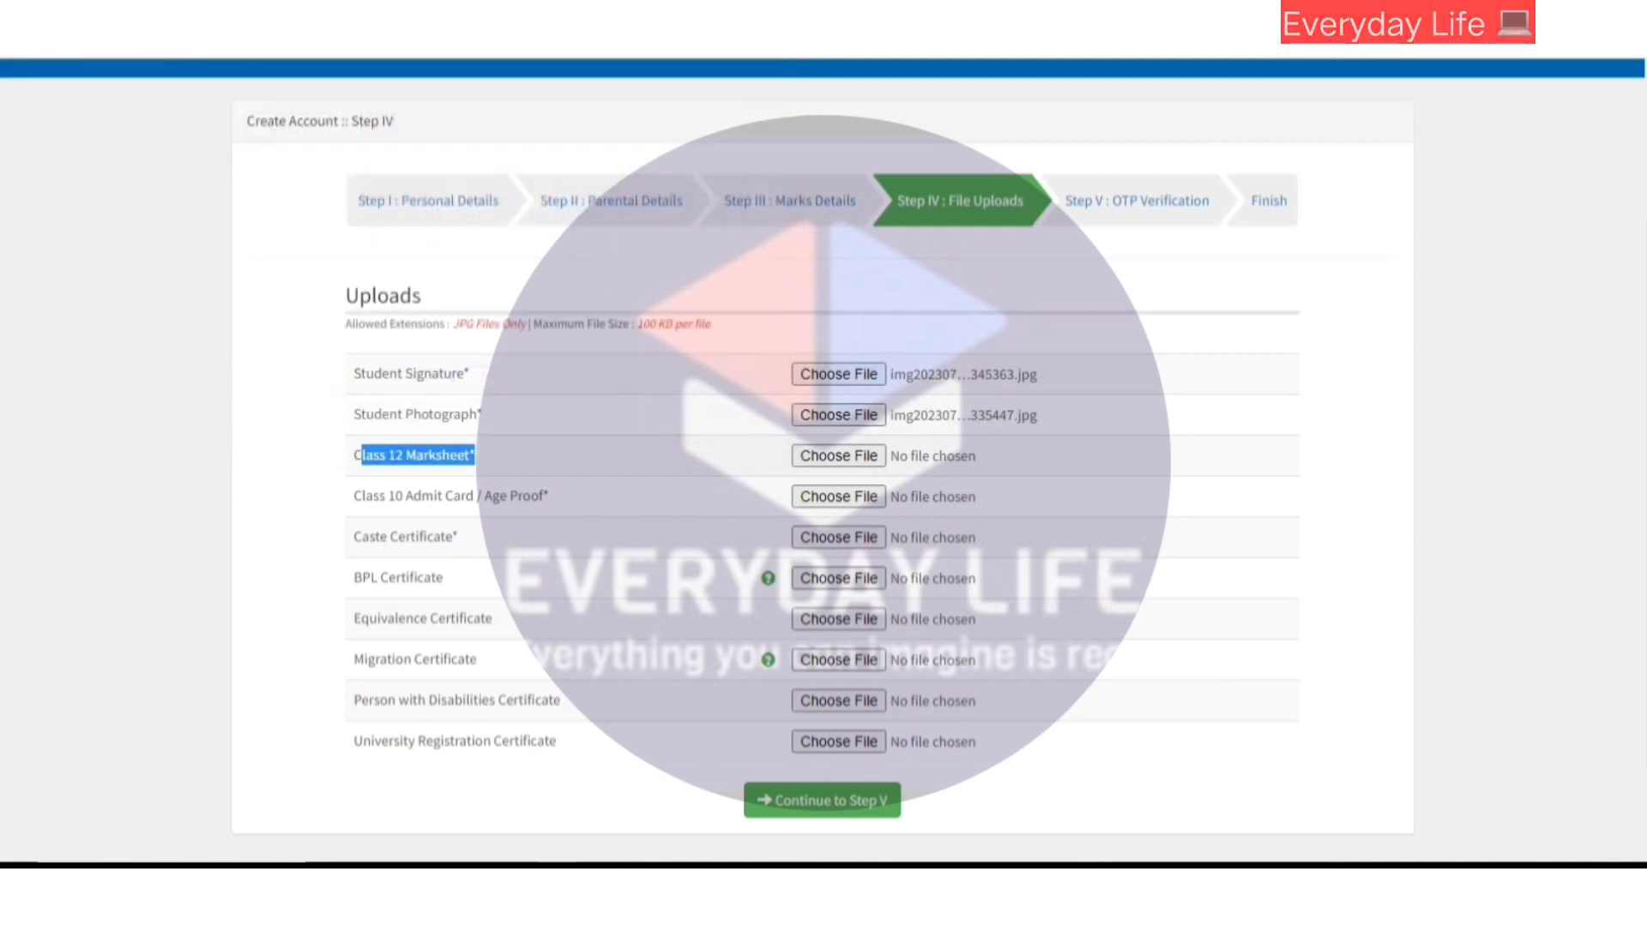
drag(361, 496, 549, 496)
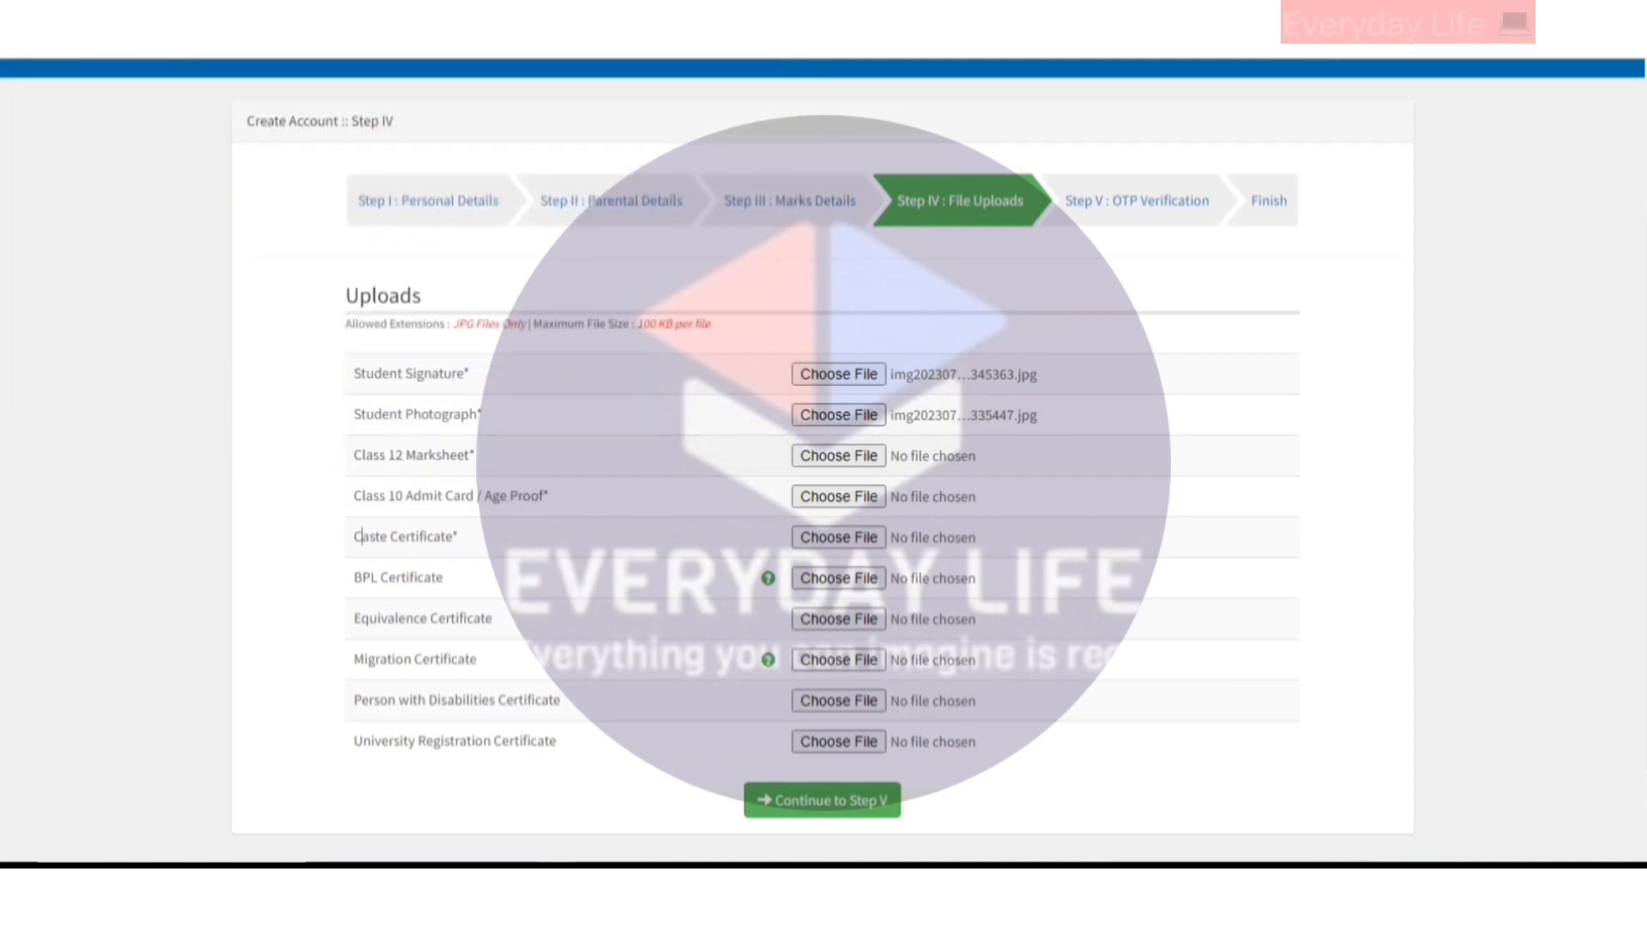
drag(360, 537, 458, 537)
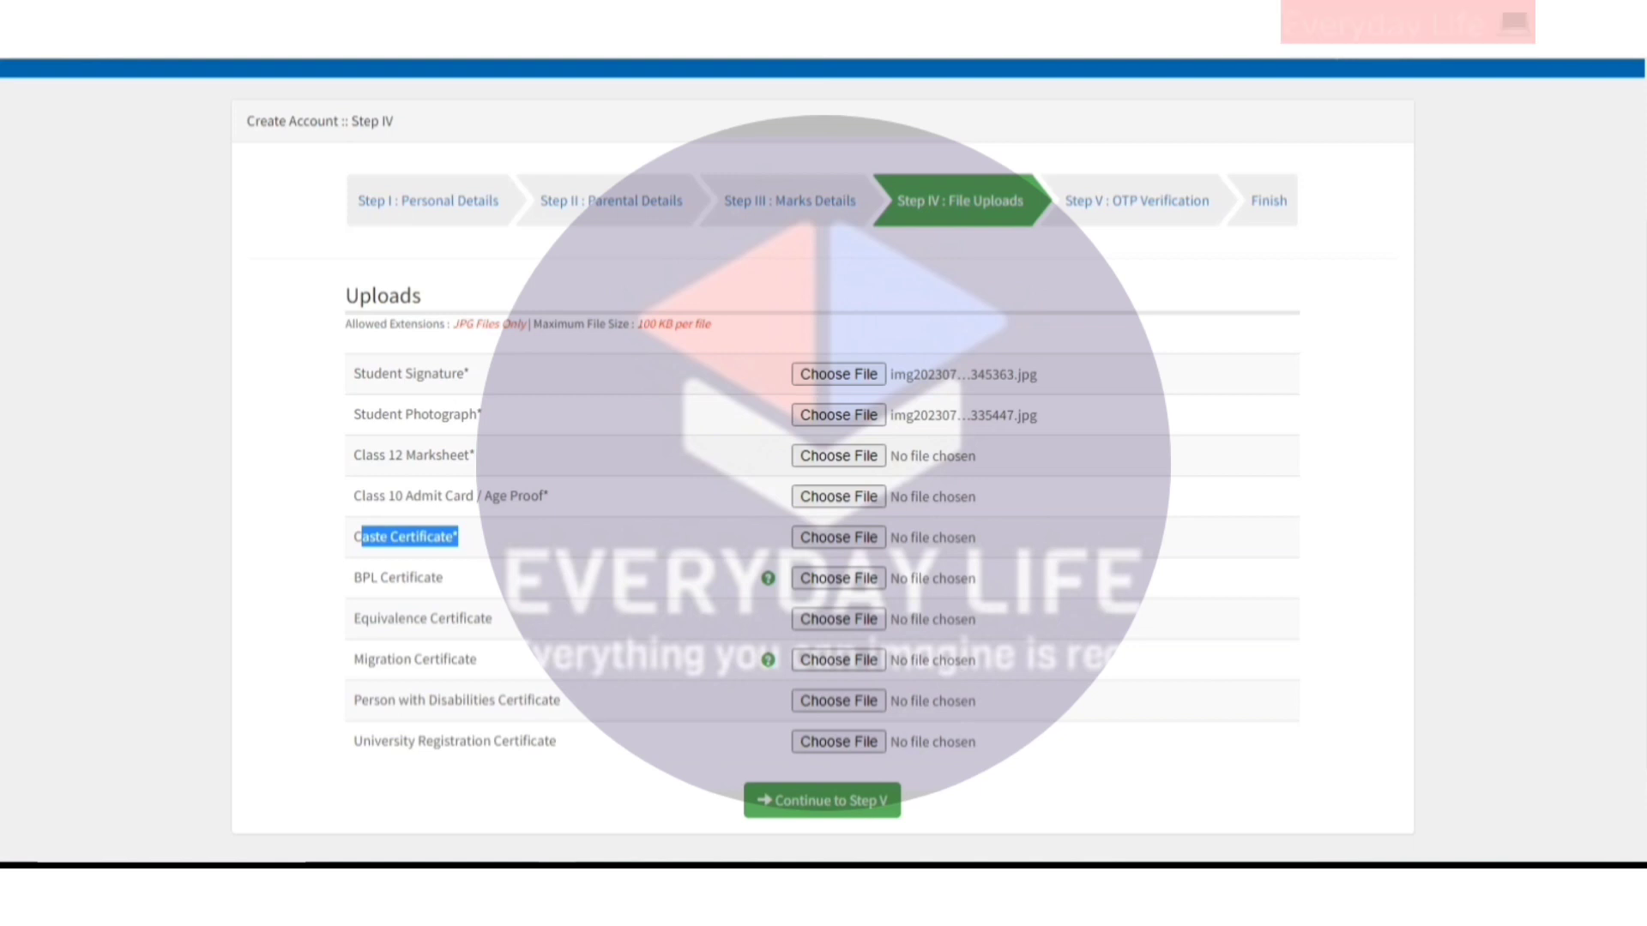
mouse_move(768, 578)
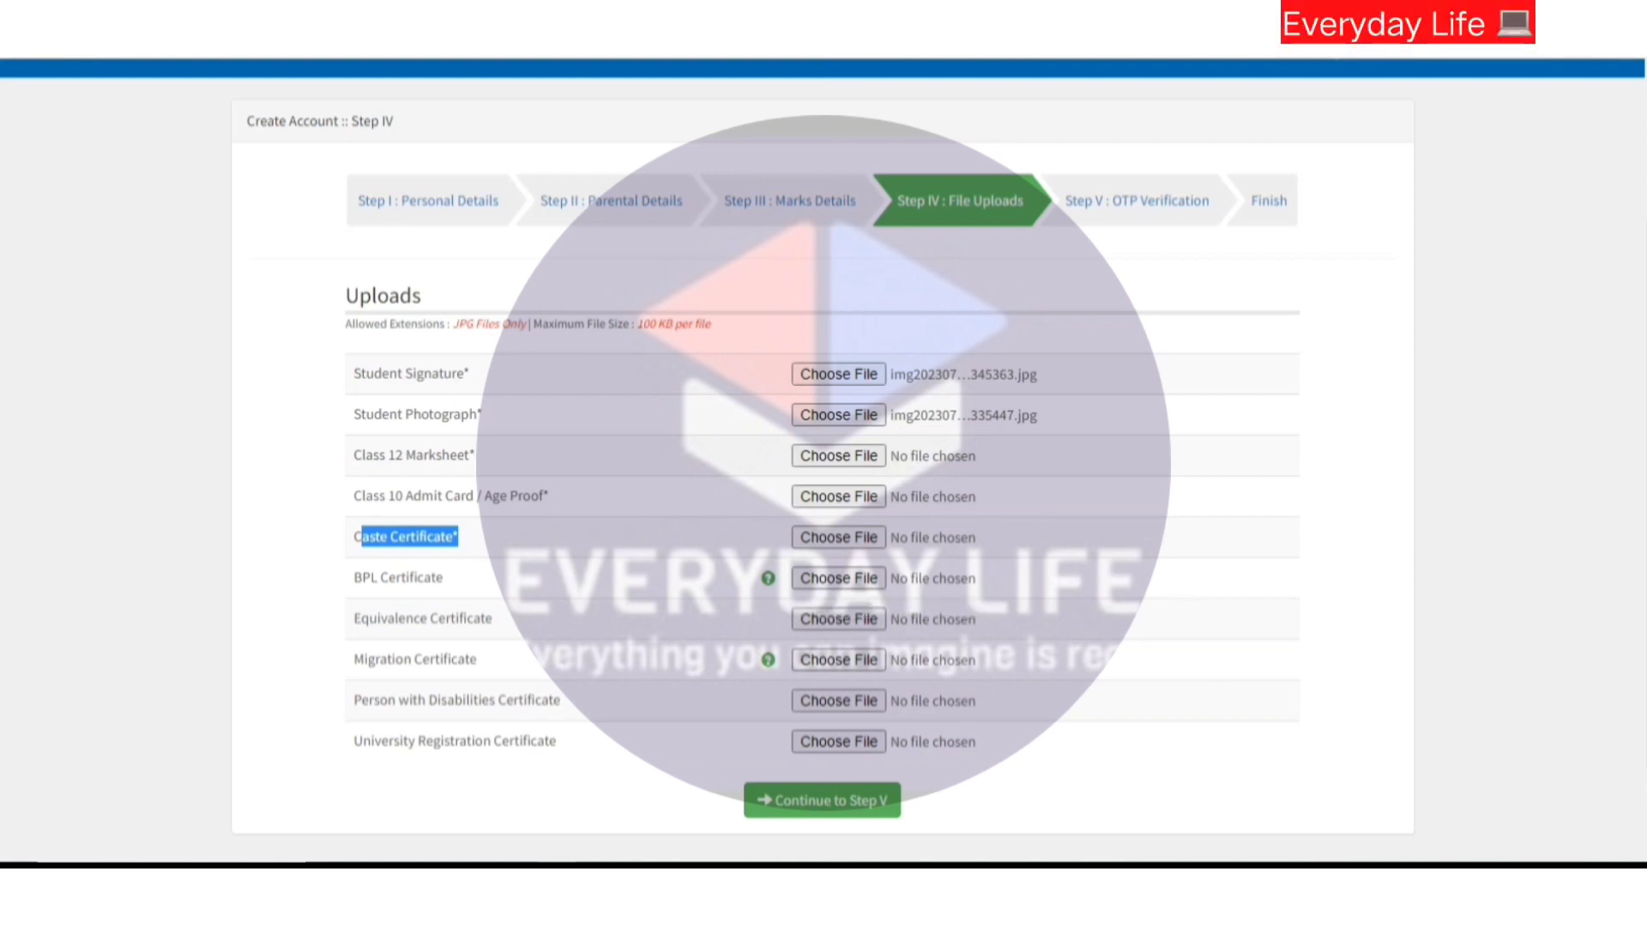
drag(353, 577, 444, 577)
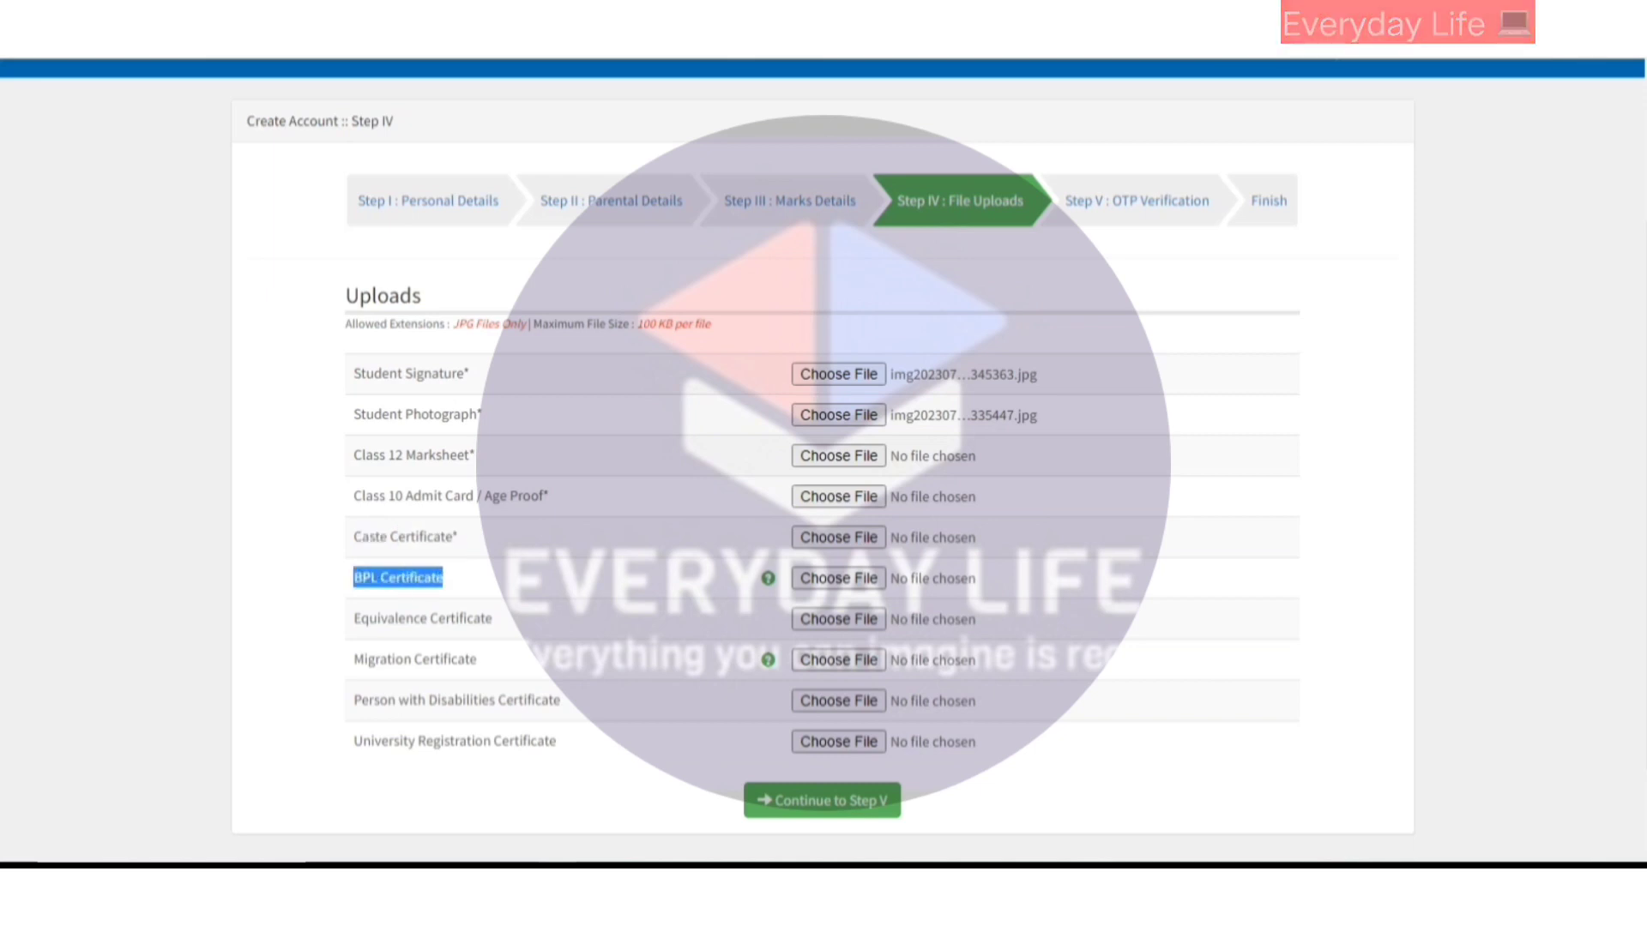
drag(361, 618, 492, 619)
drag(353, 659, 371, 659)
drag(371, 659, 476, 659)
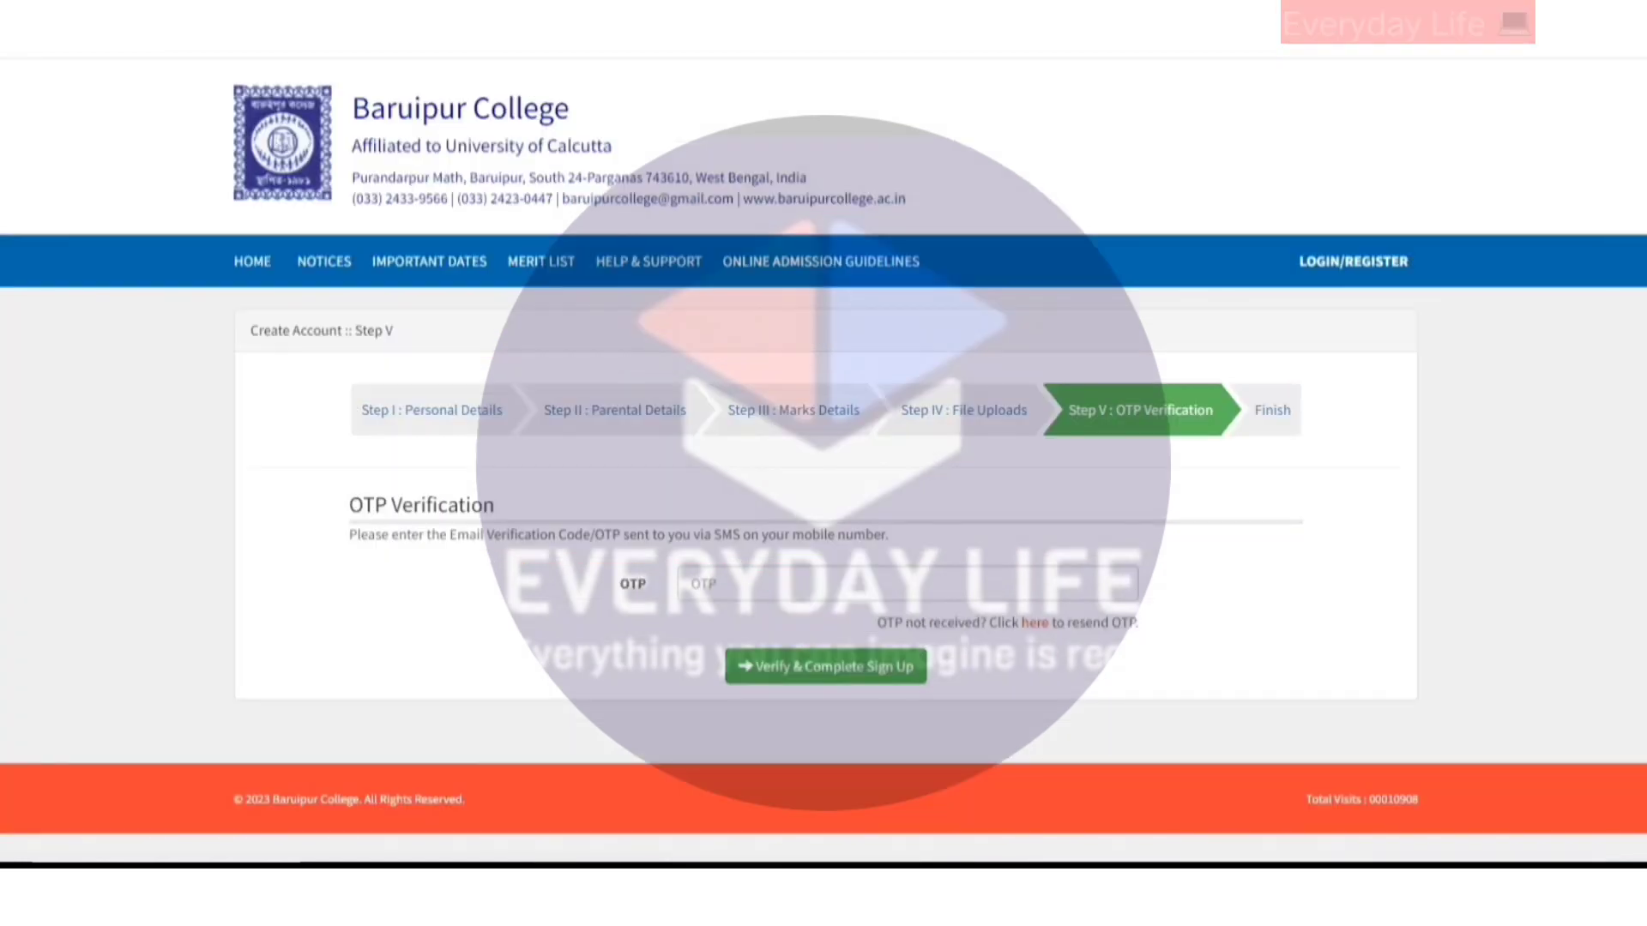
Enter the OTP code received by SMS and submit it to complete sign-up.
click(806, 584)
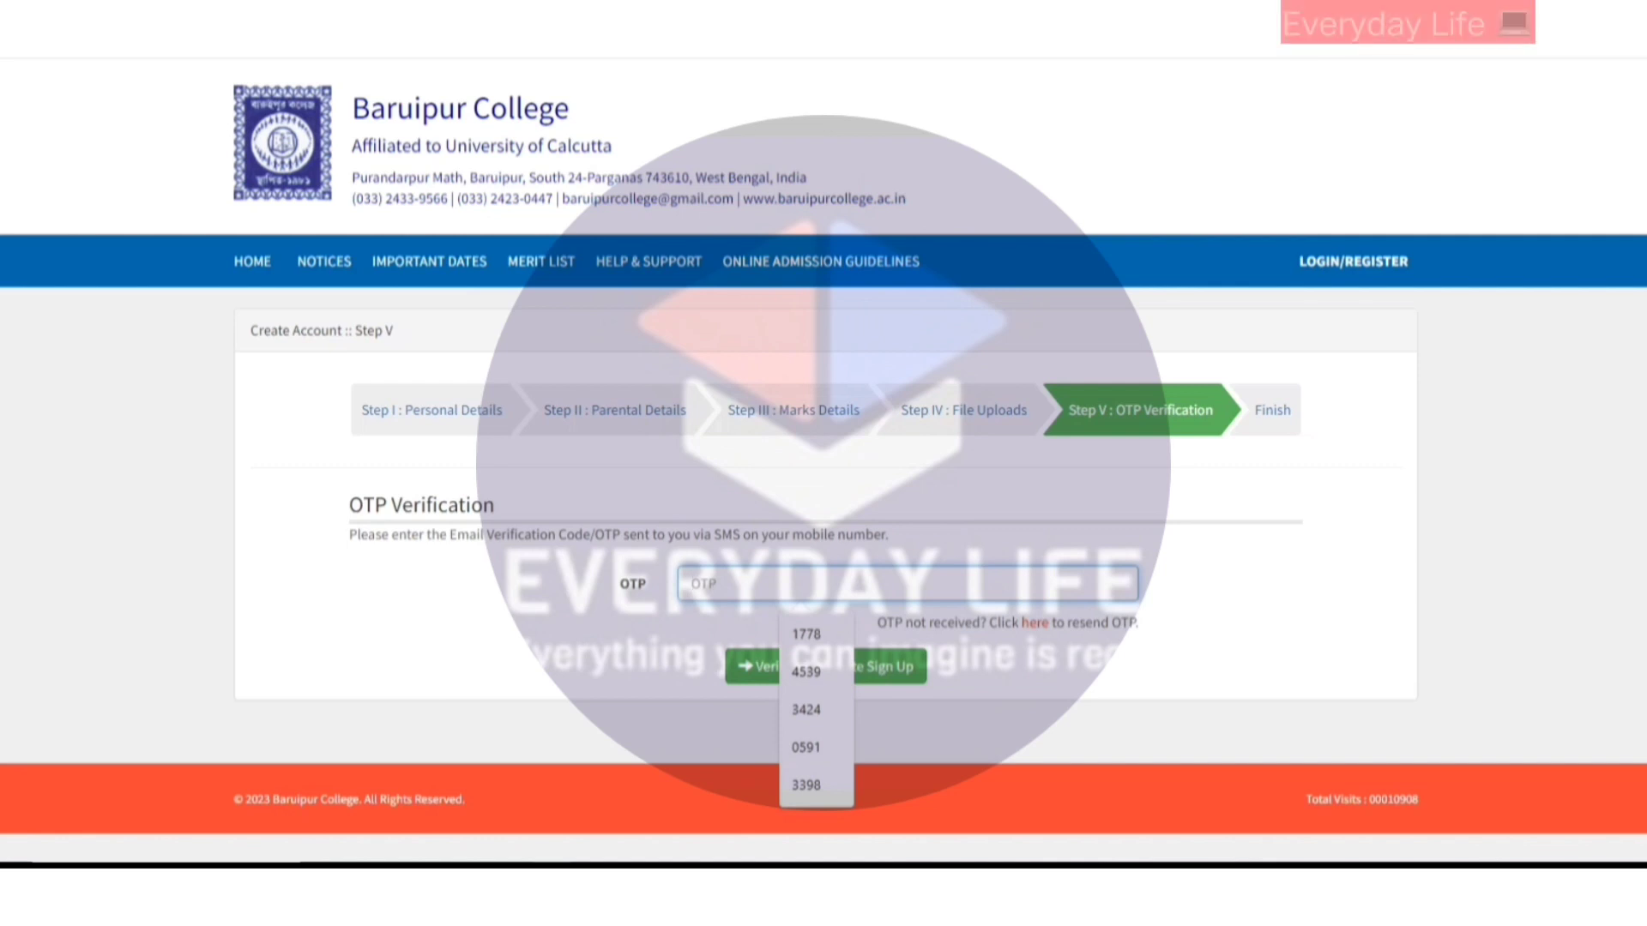
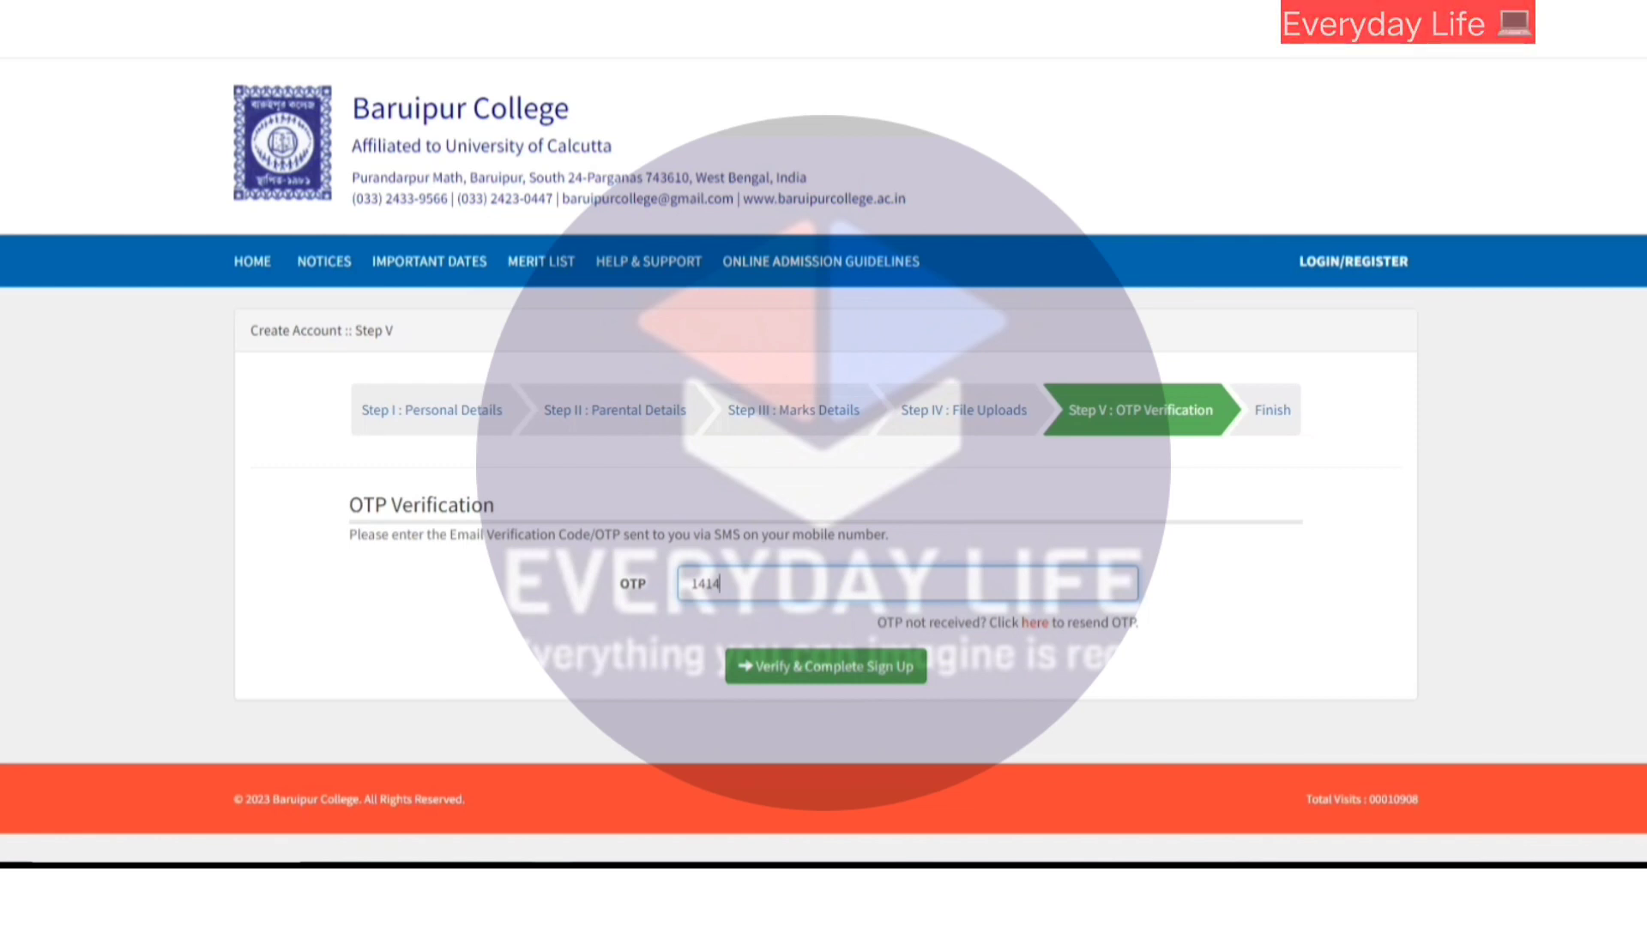
key(Return)
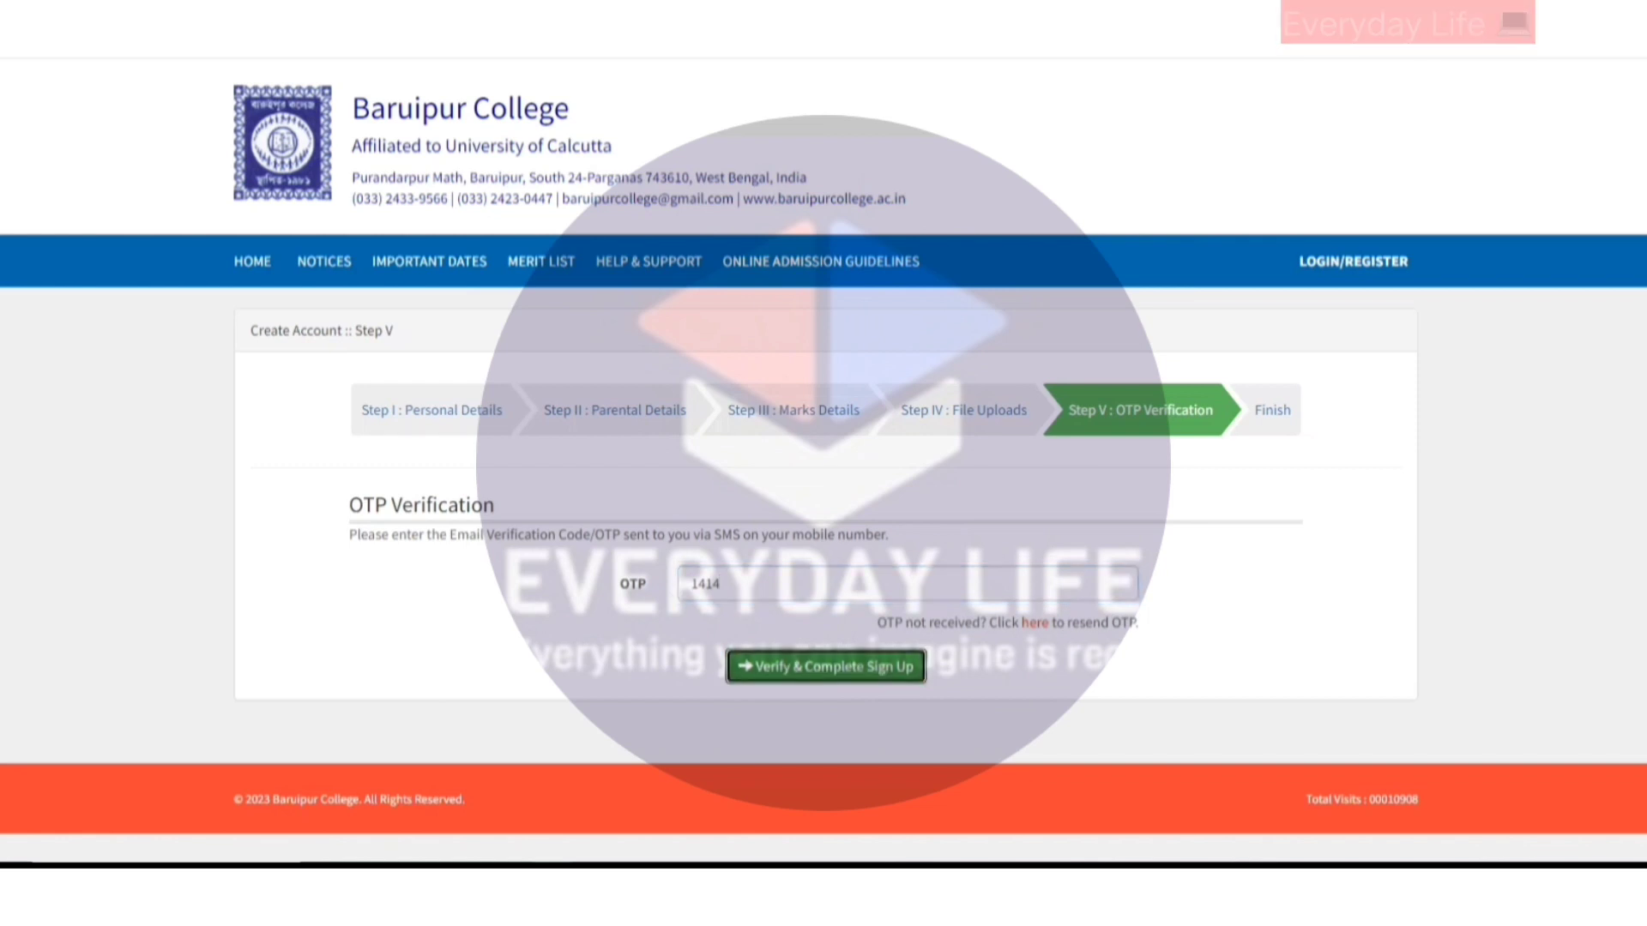
scroll(823, 464, down, 1)
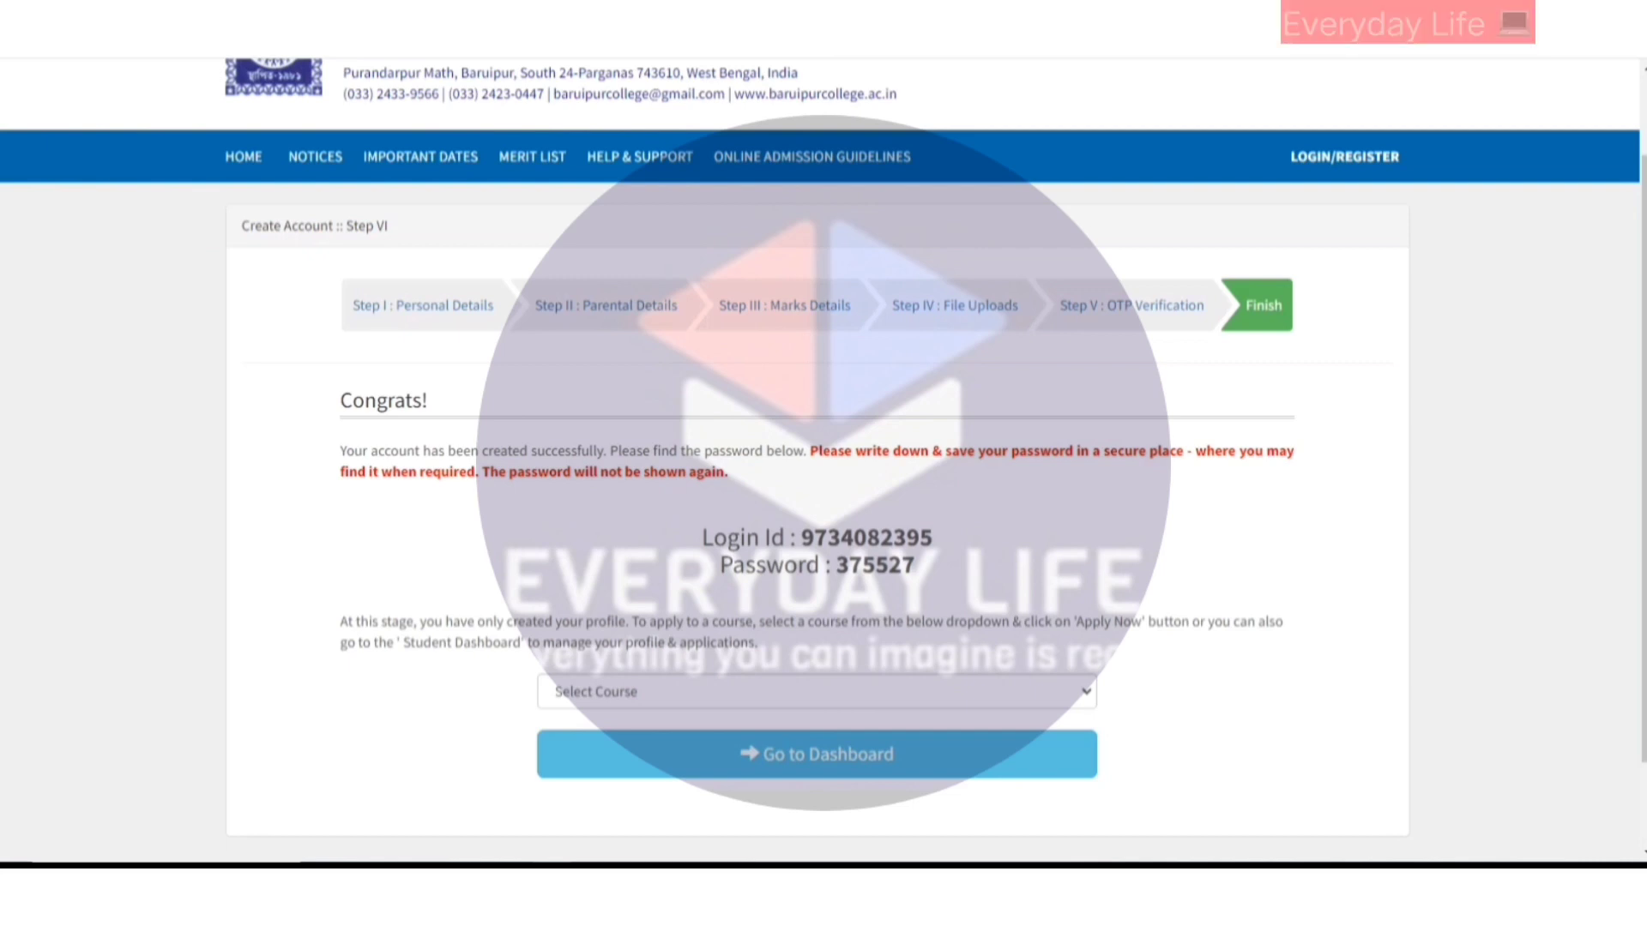
Note the new account password and select 3 Yr BA Multi Disciplinary as the course.
drag(836, 565, 914, 565)
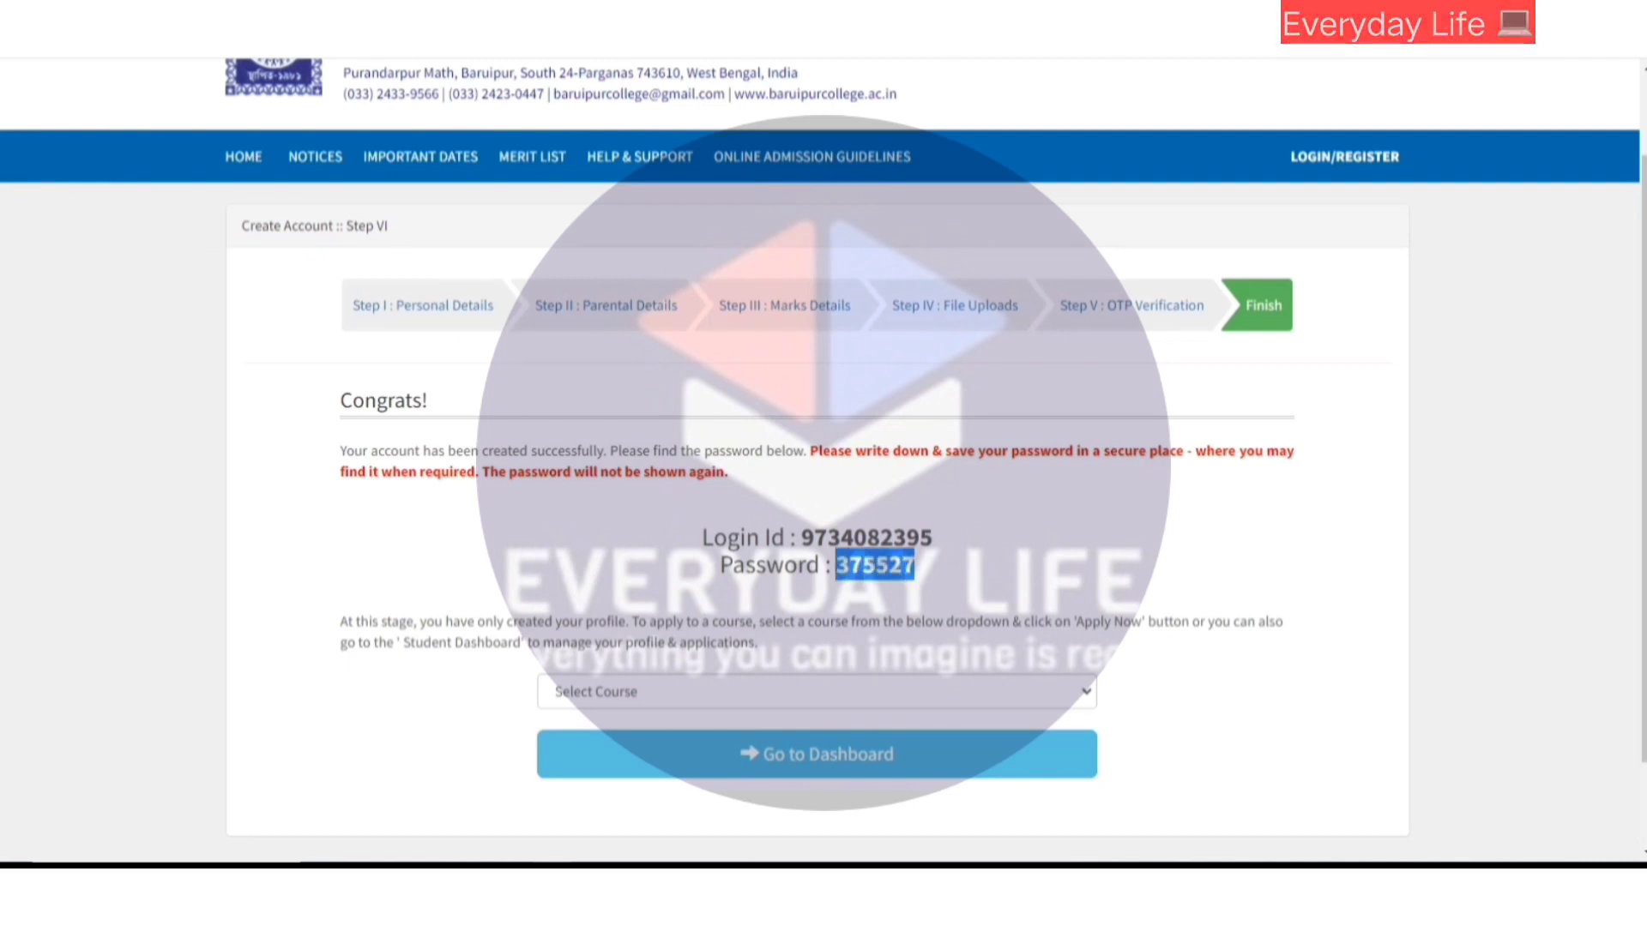
click(815, 691)
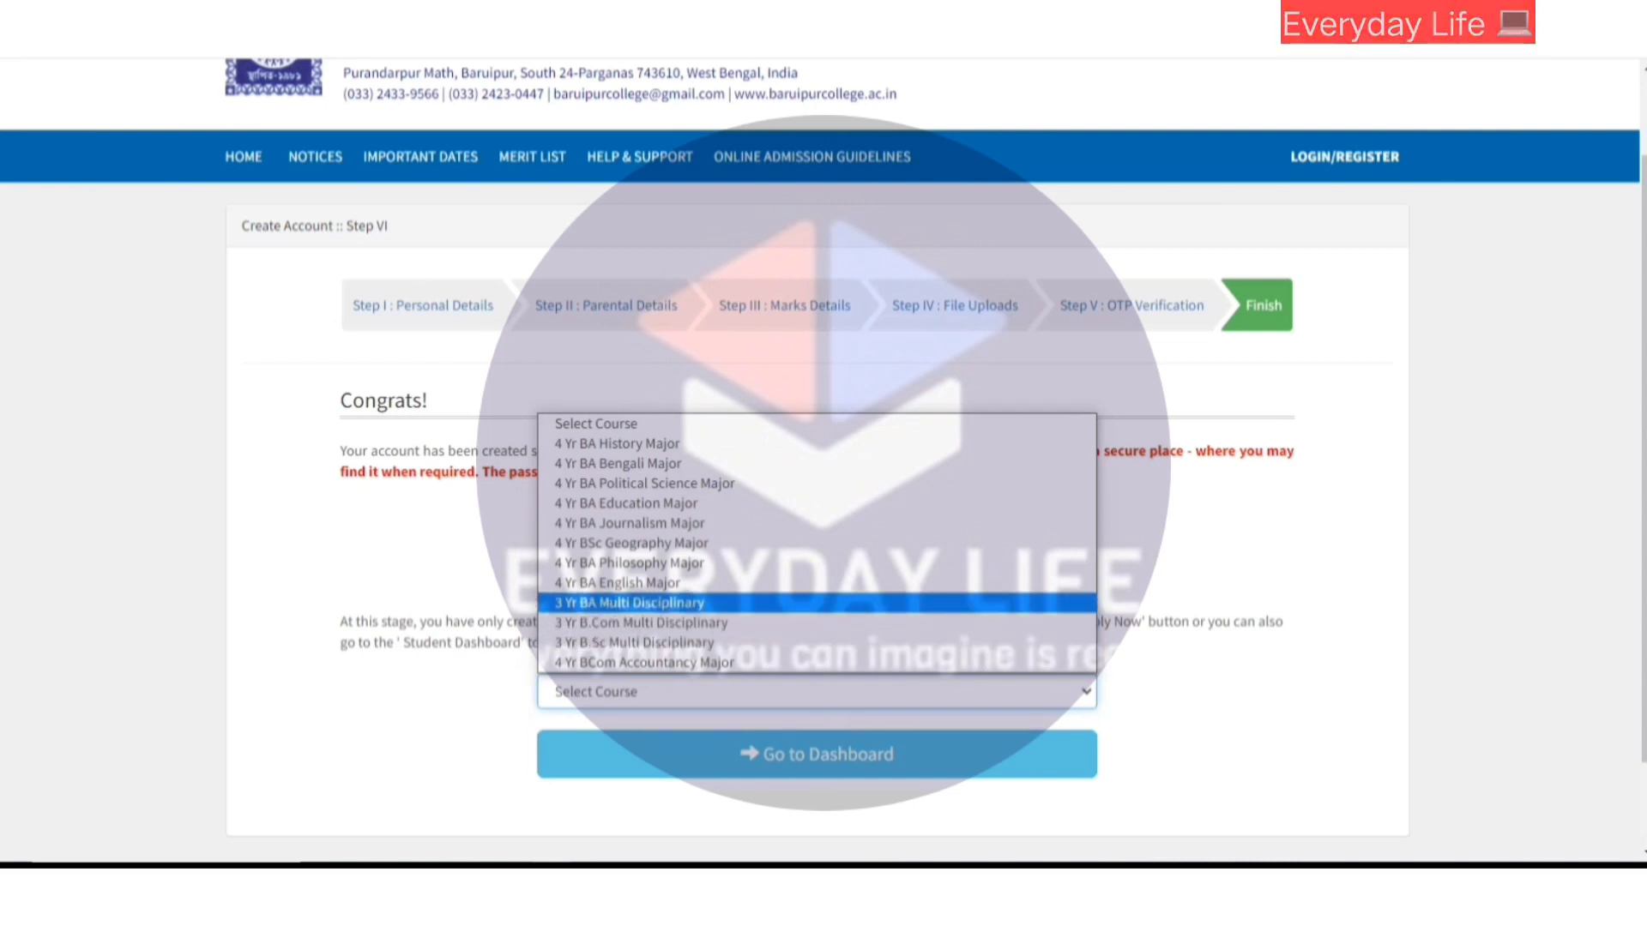
key(Return)
scroll(823, 463, down, 2)
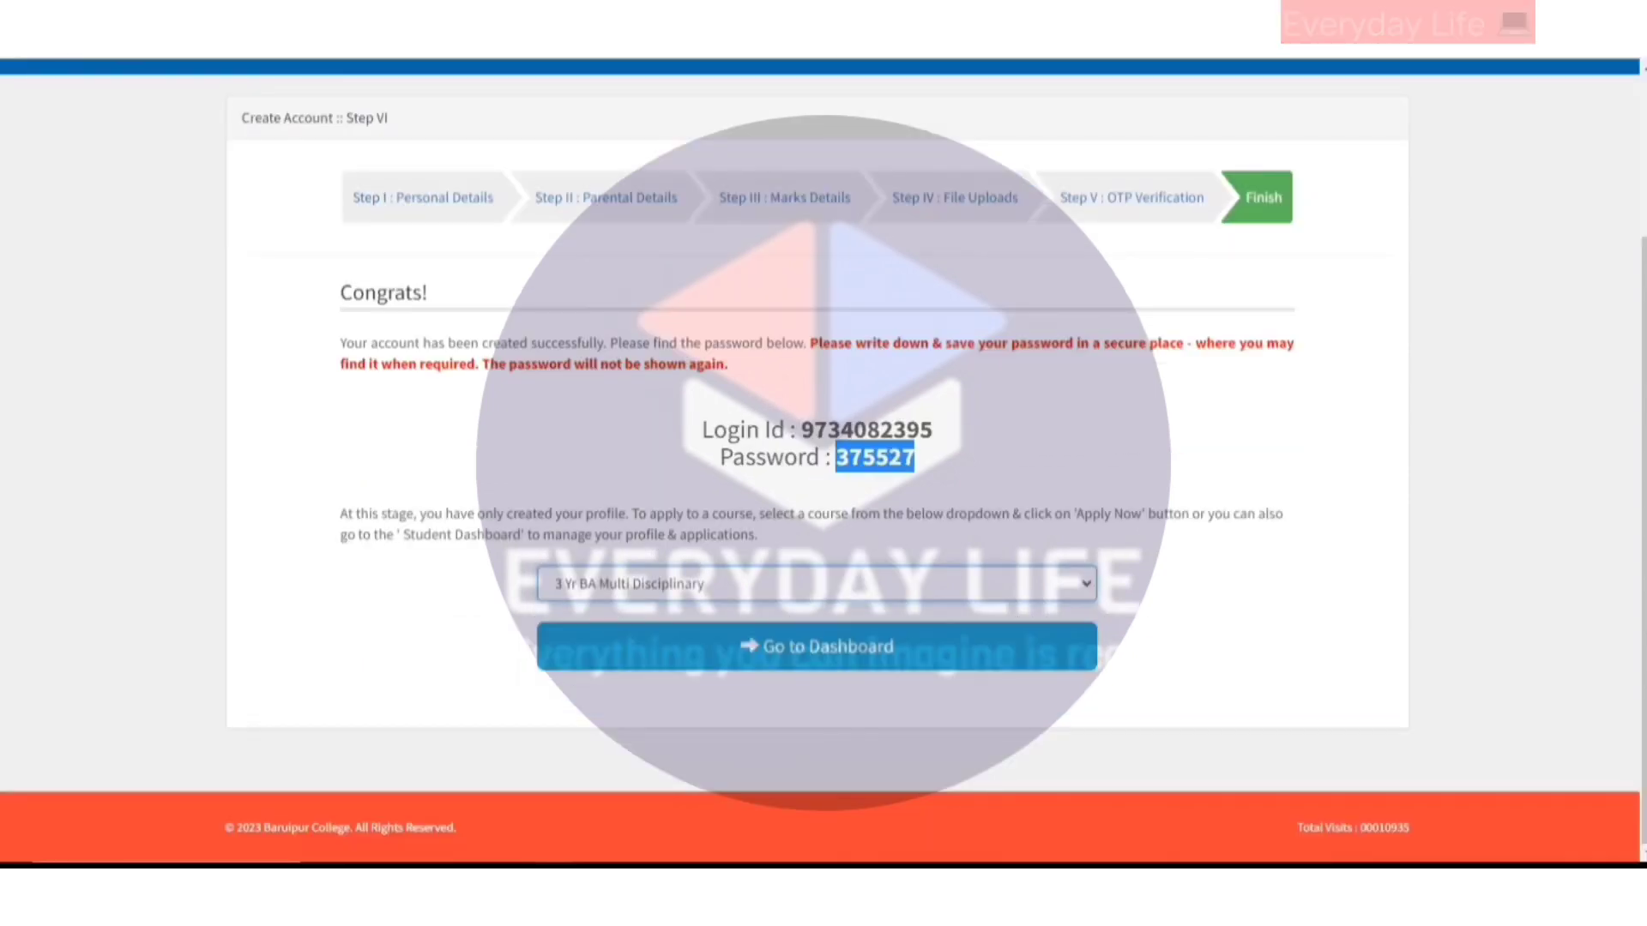